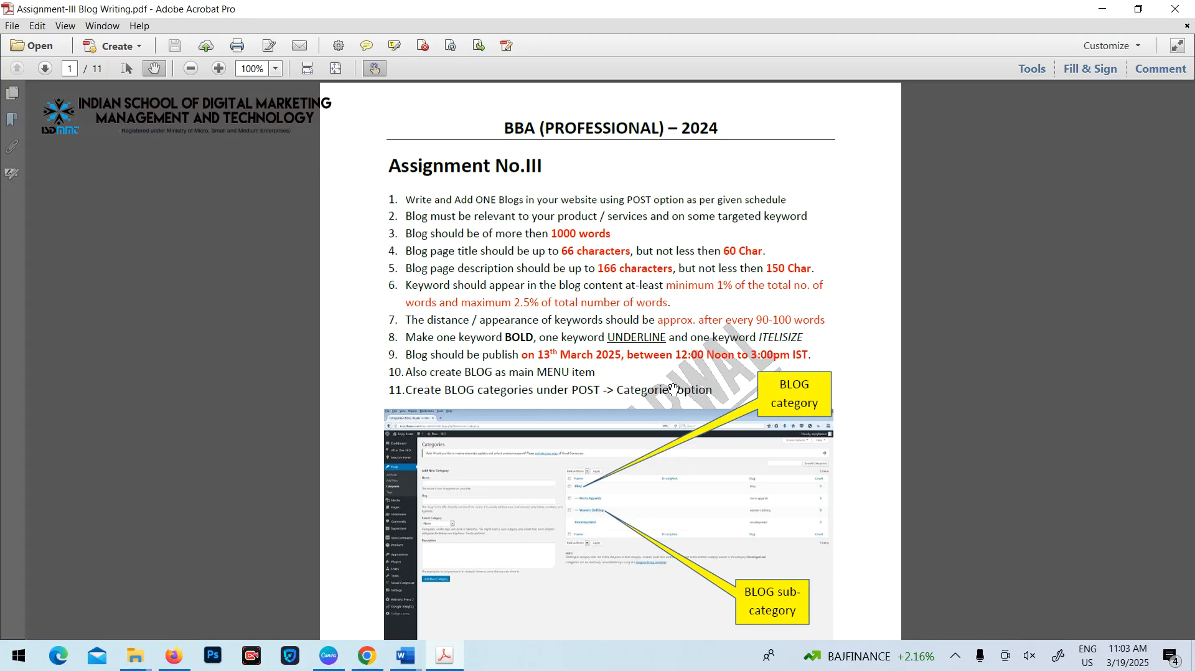
Review the blog-writing requirements in the assignment PDF, then examine the Accounts Payable Automation article and its keyword in Document2 in Word
scroll(750, 347, down, 15)
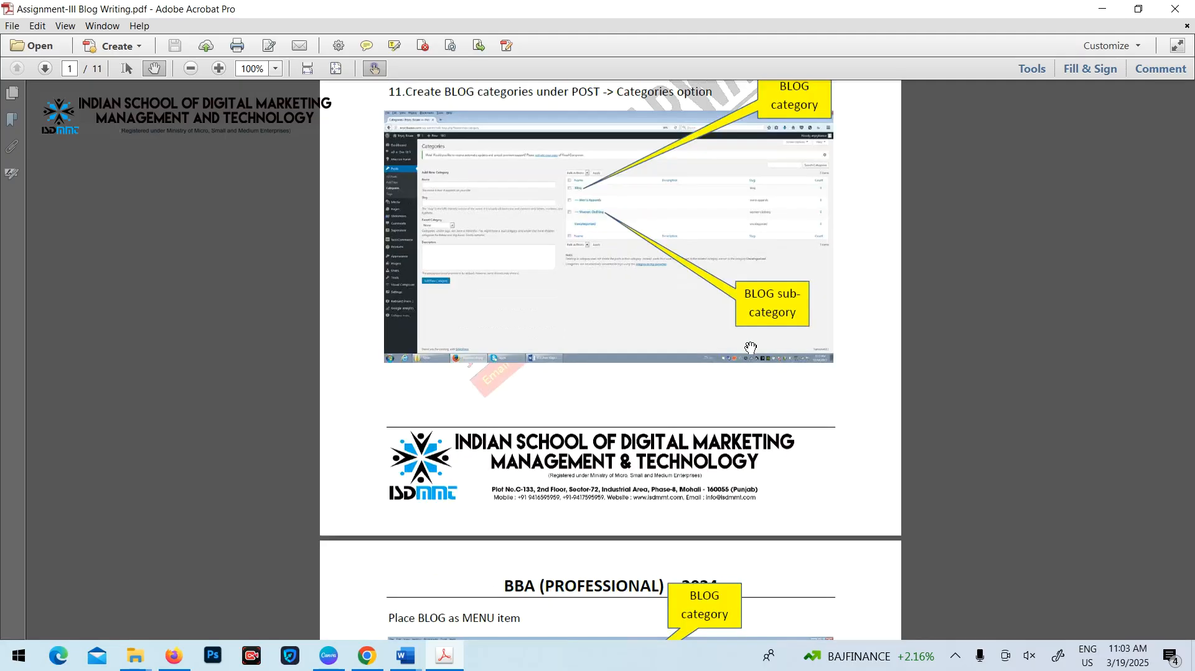
scroll(751, 347, up, 10)
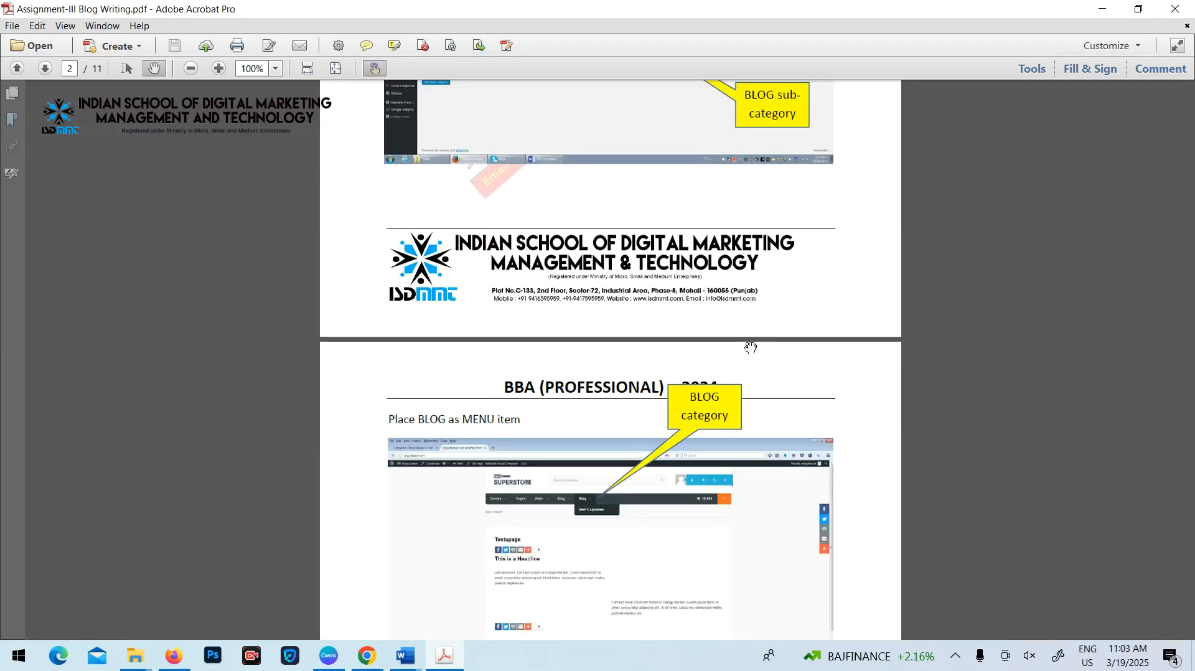
scroll(560, 418, up, 19)
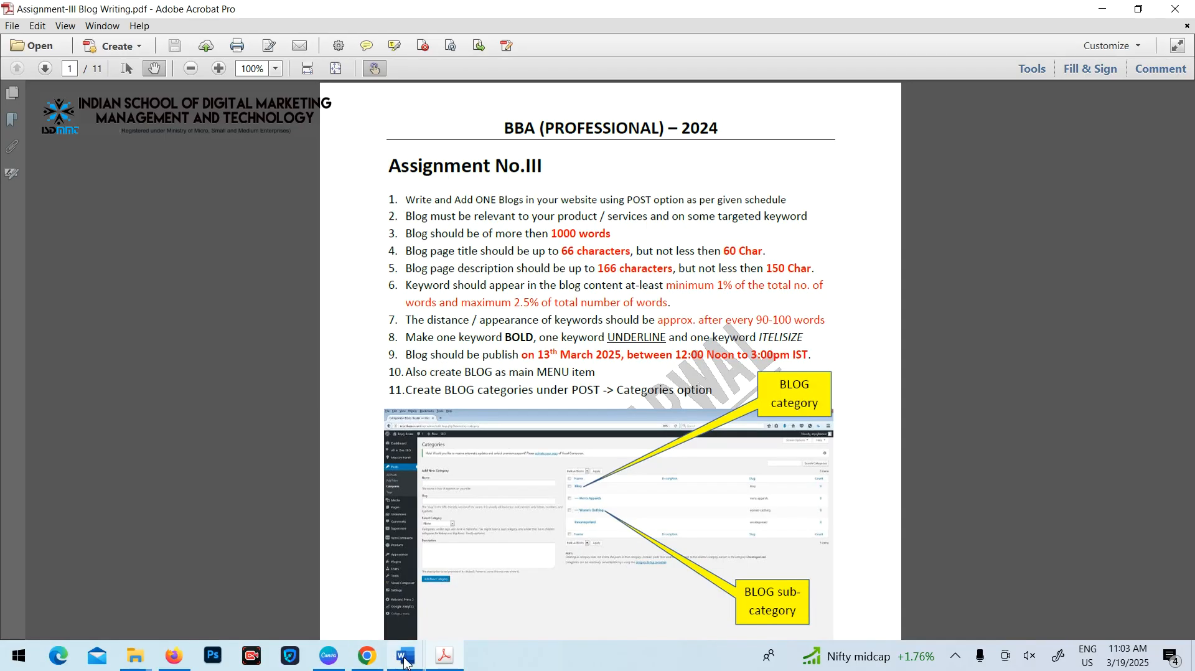
mouse_move(404, 656)
click(459, 620)
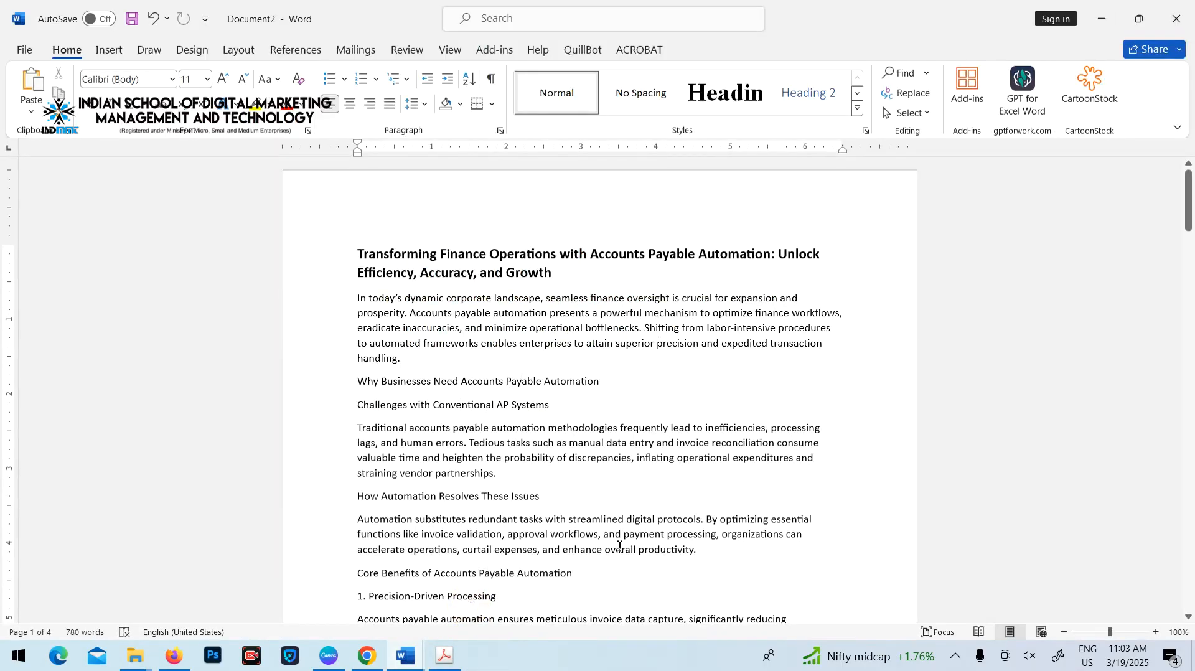
drag(591, 255, 771, 260)
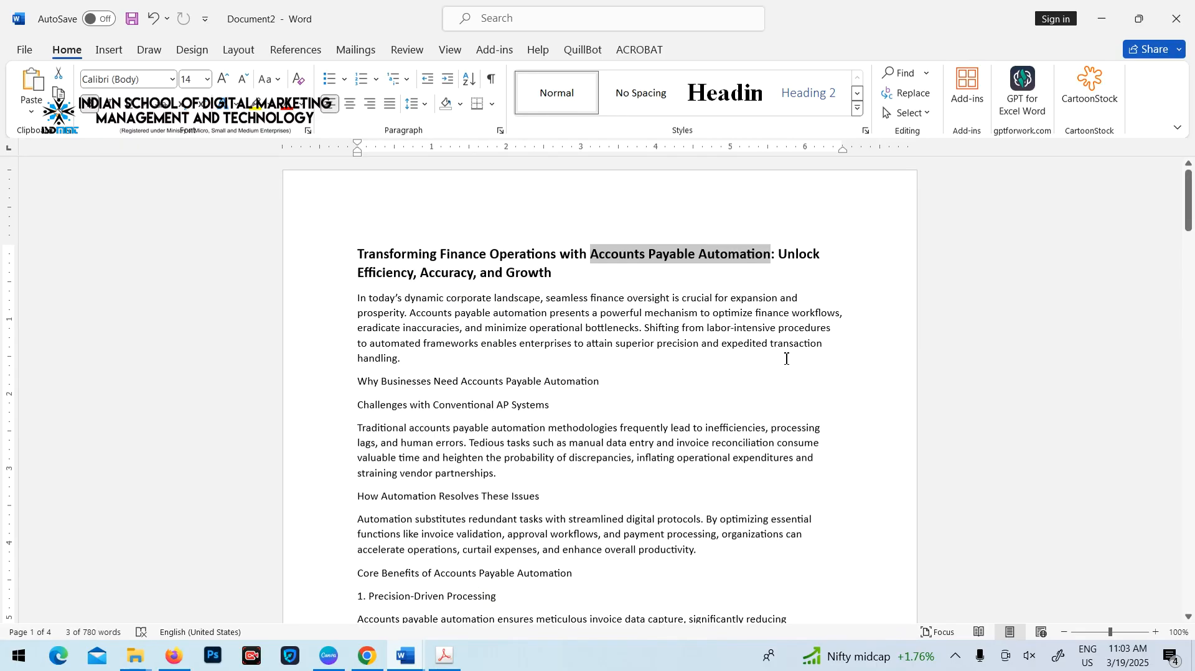
scroll(724, 348, down, 20)
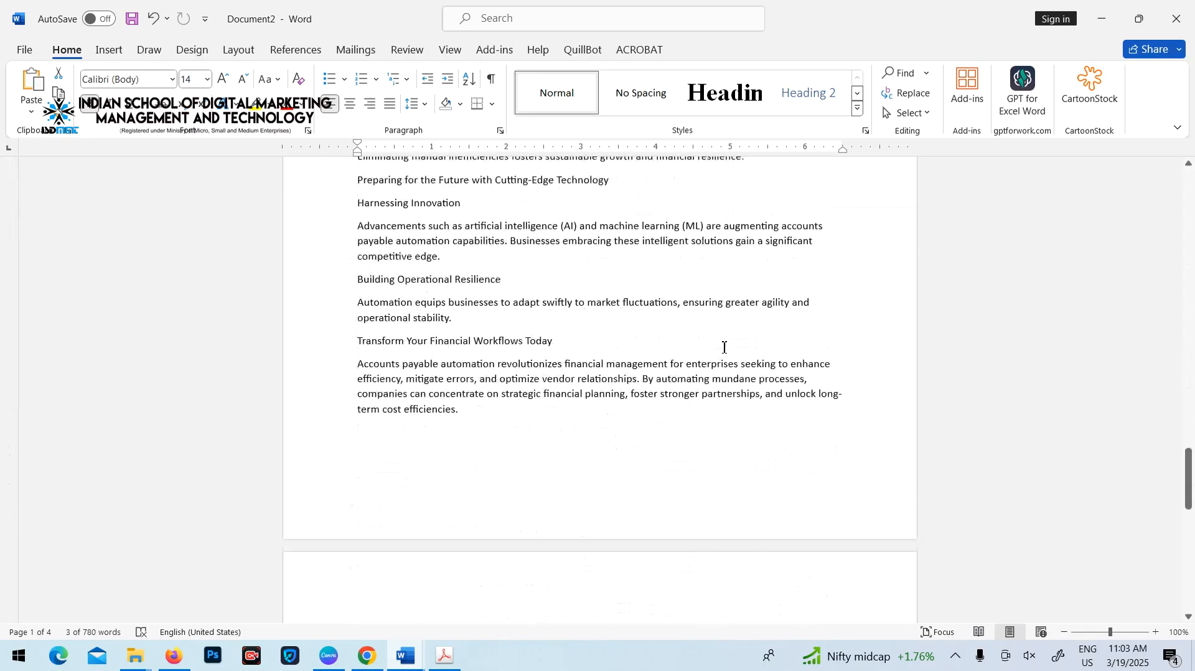
scroll(724, 348, up, 20)
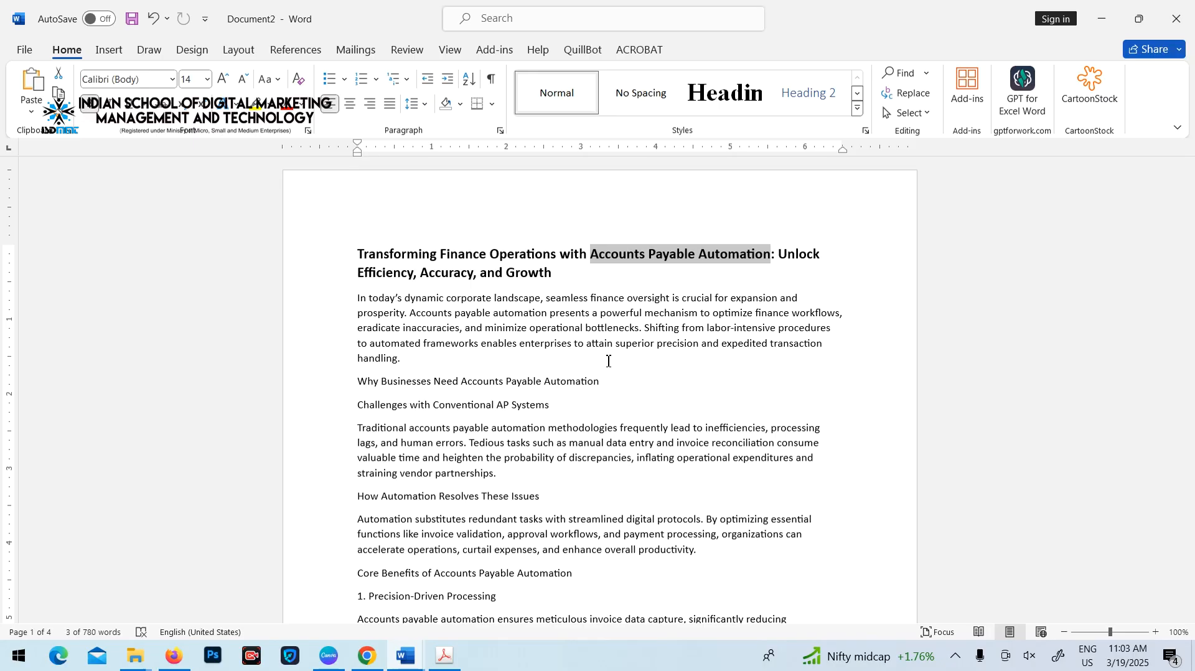
Copy the whole article and paste it into the WordCounter page in Firefox, replacing any text already there
click(689, 343)
key(ctrl+a)
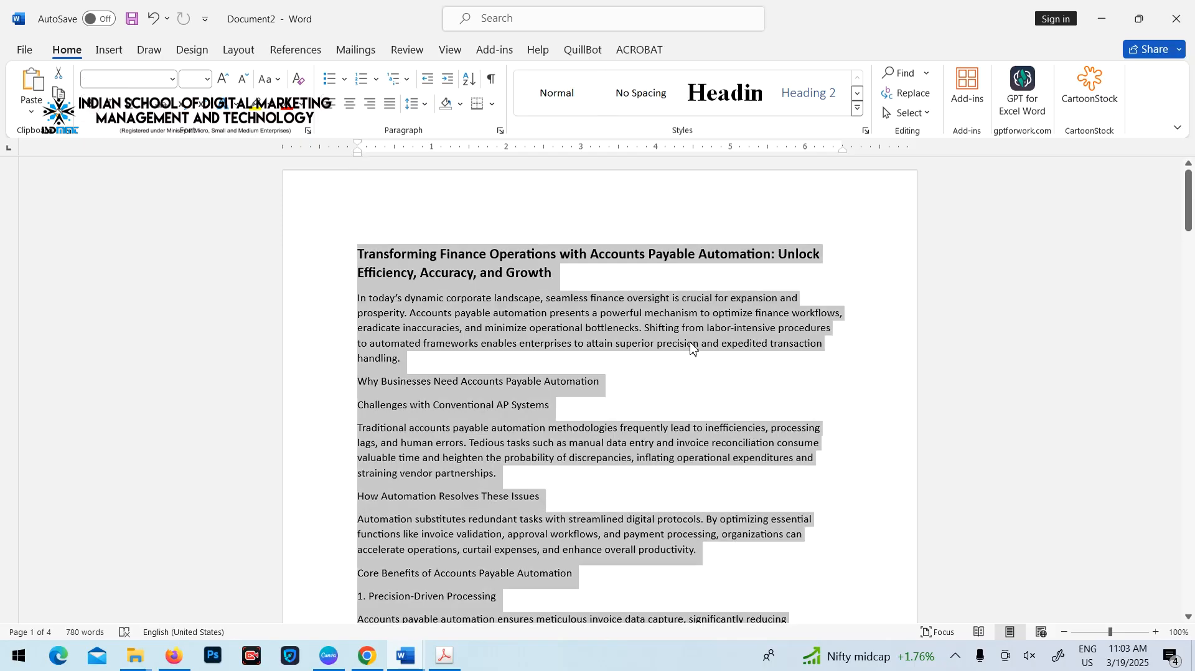
key(ctrl+c)
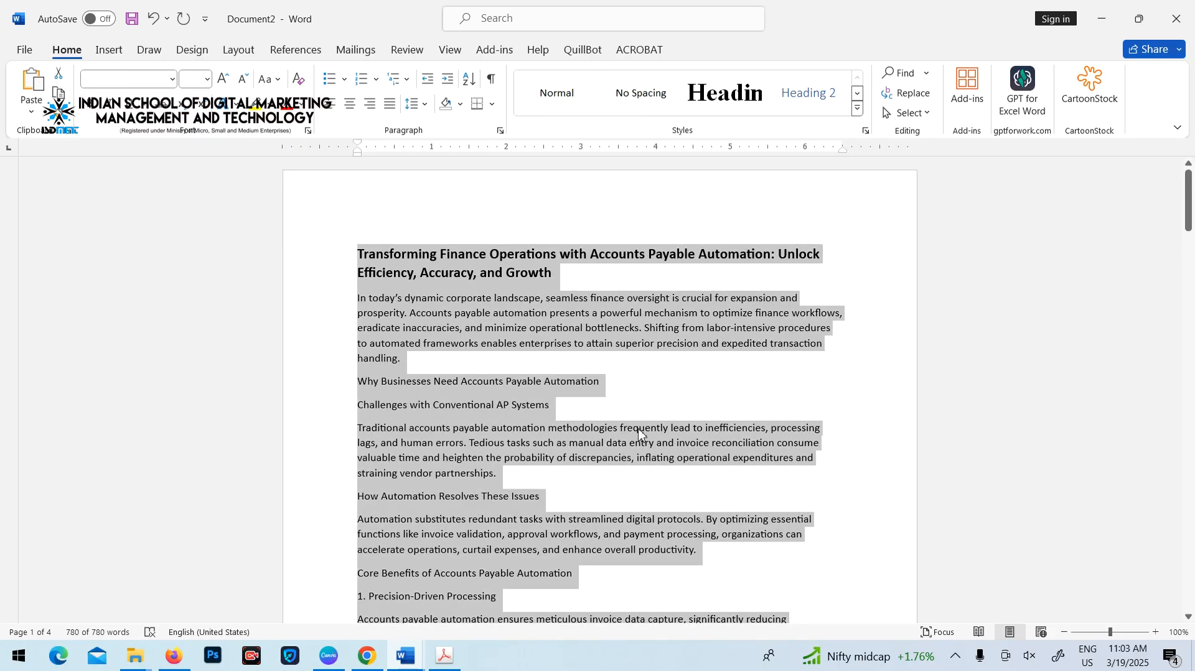
click(174, 657)
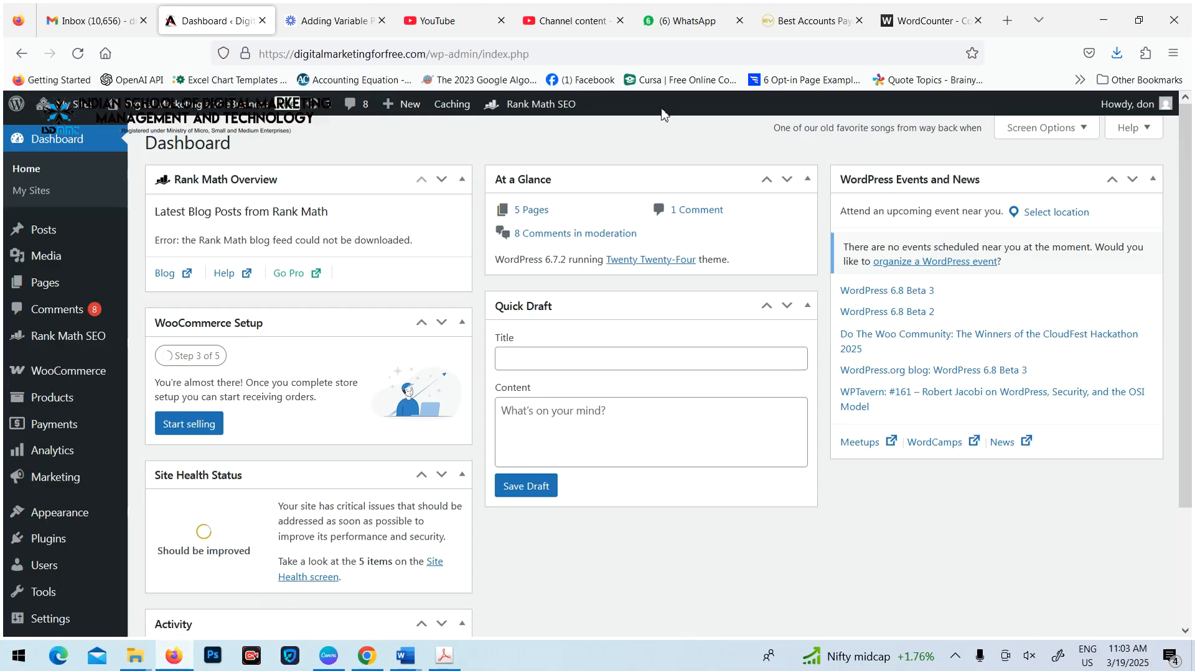
click(910, 24)
click(465, 407)
key(ctrl+a)
key(Delete)
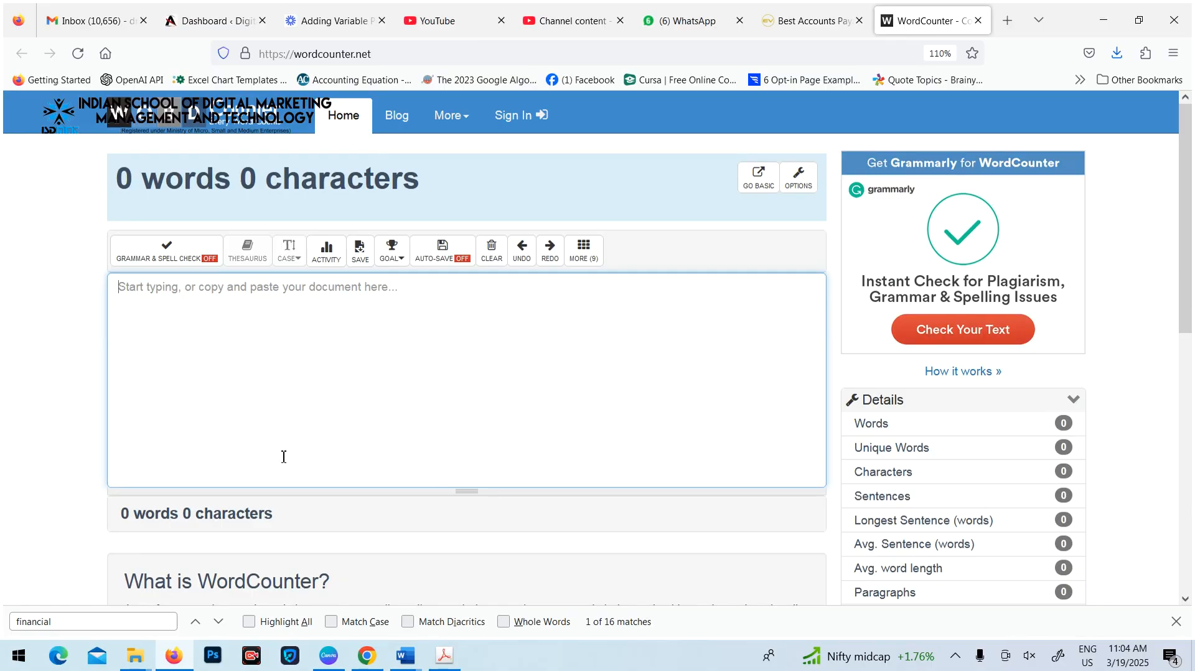
key(ctrl+v)
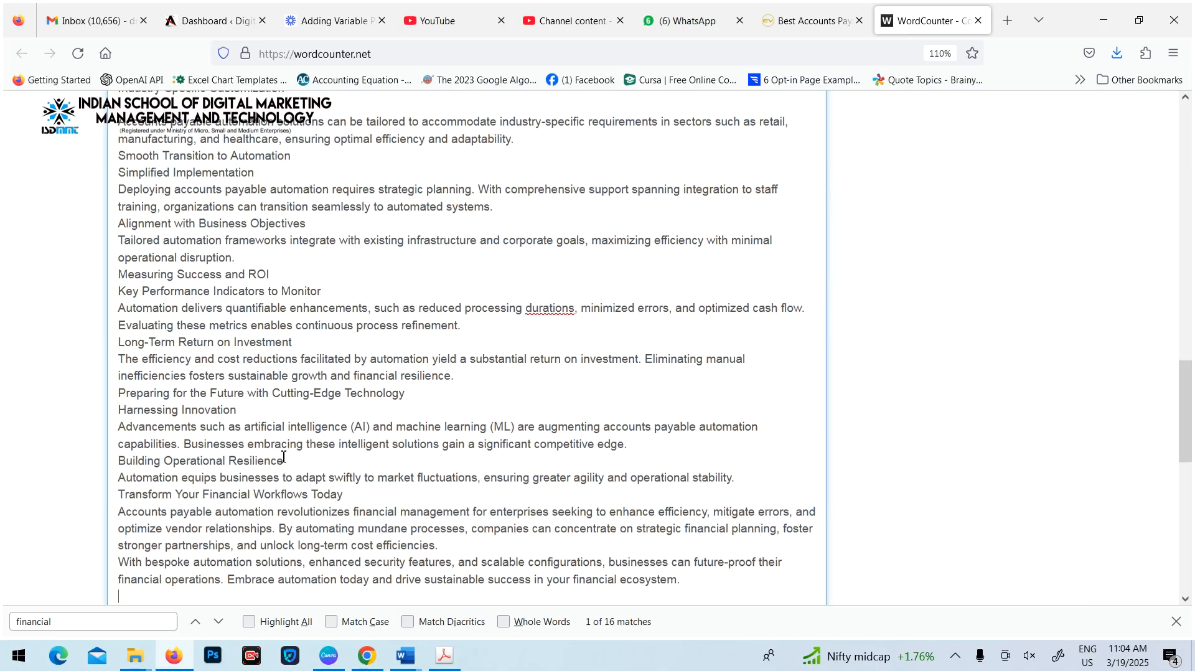
Examine the article's word counts, average sentence length and average word length in WordCounter's details
scroll(648, 389, up, 15)
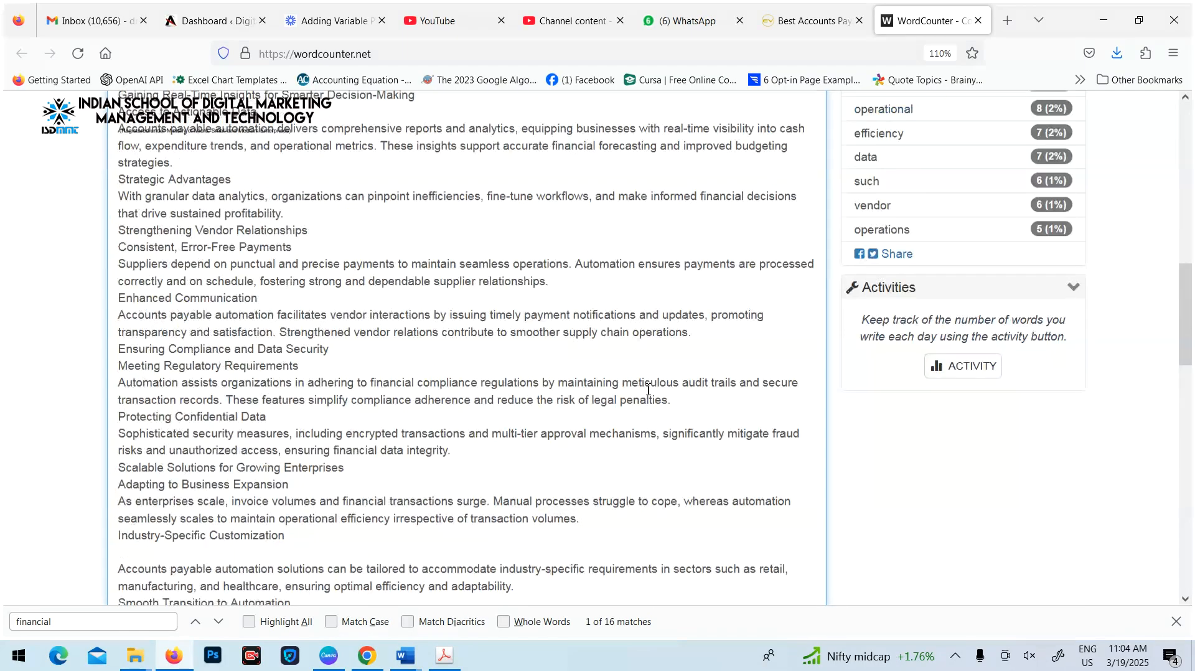
drag(1185, 225, 1184, 243)
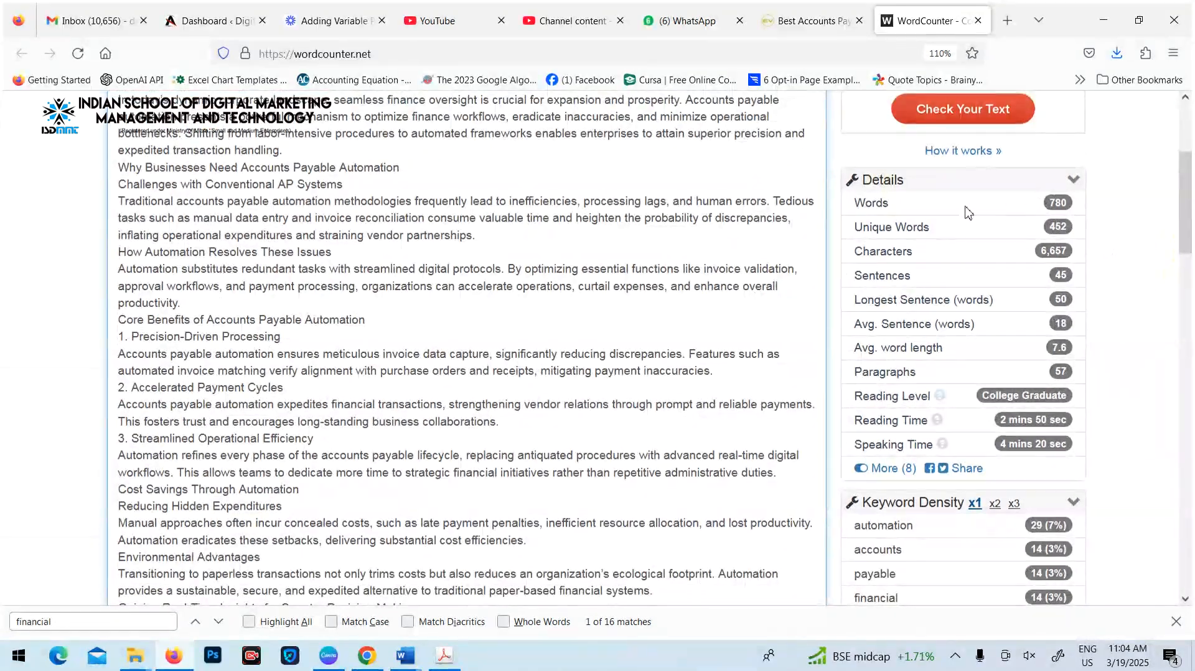
drag(855, 229, 918, 229)
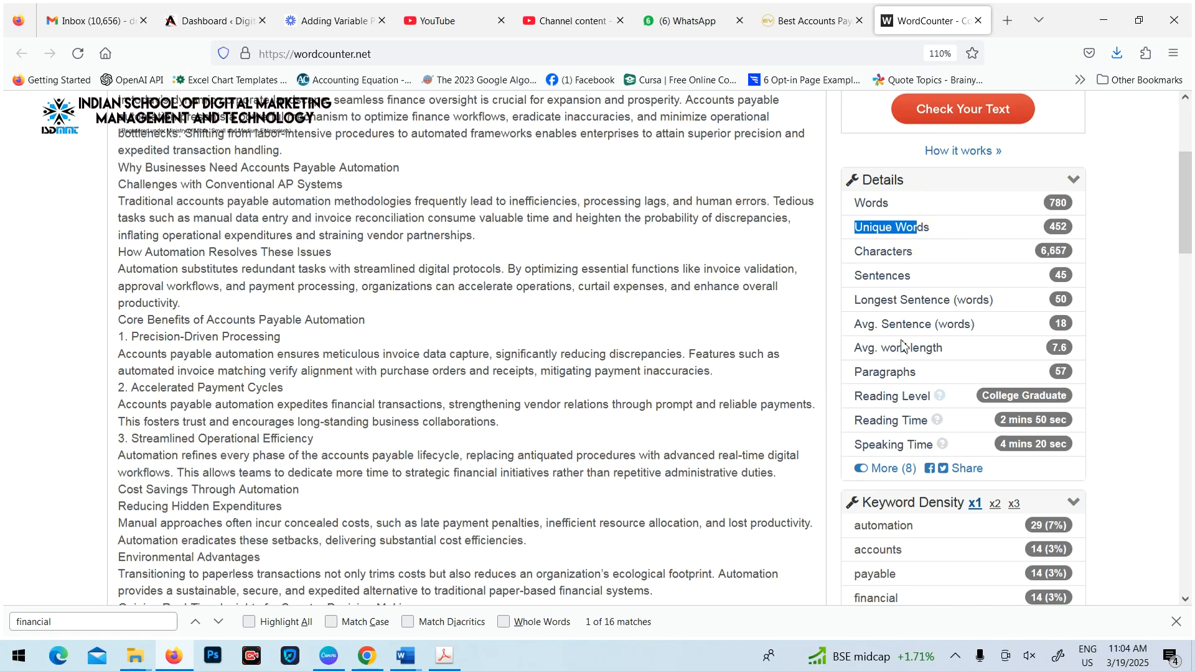
drag(854, 328, 983, 333)
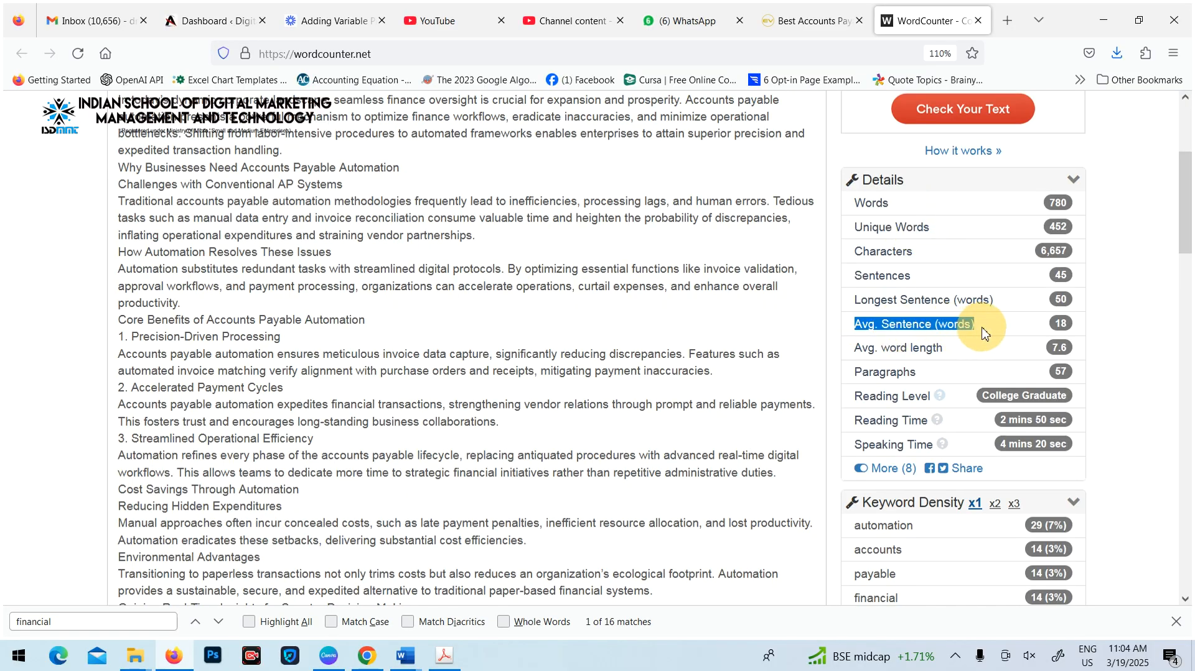
drag(855, 350, 955, 355)
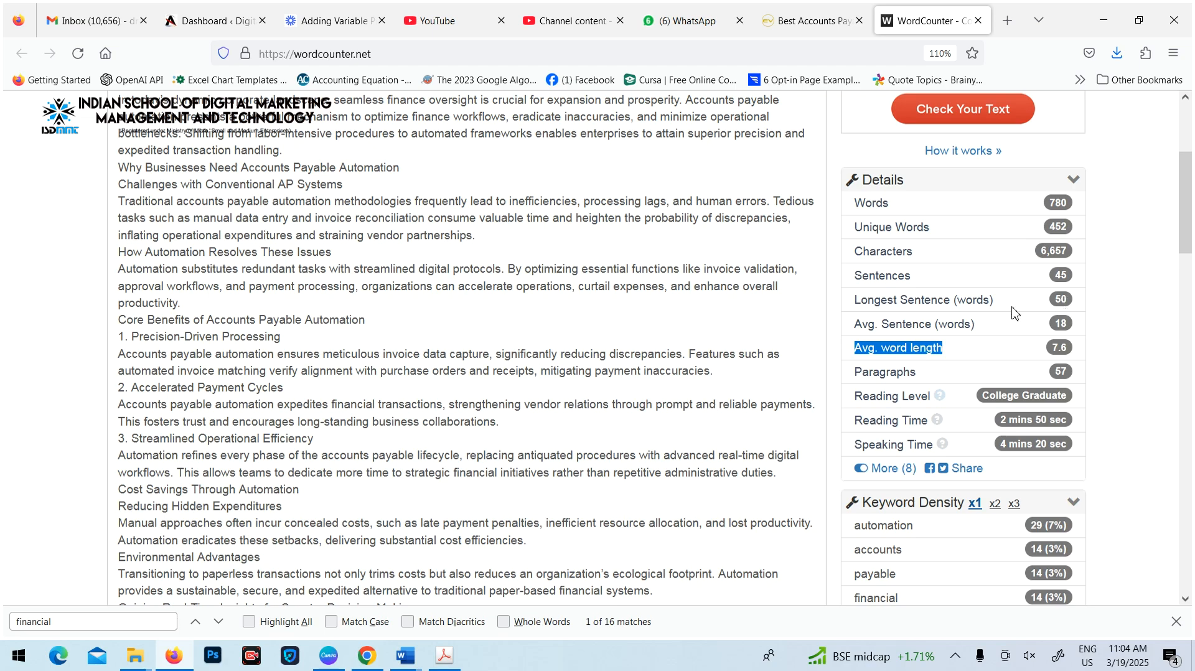
drag(862, 323, 942, 324)
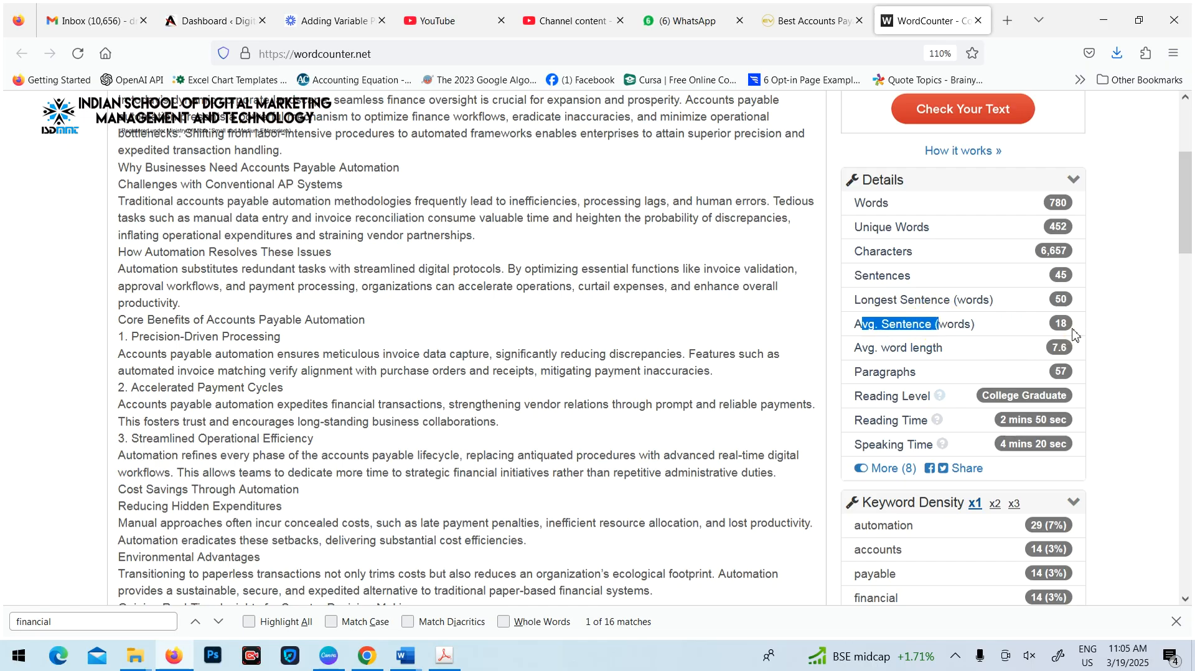
key(F5)
drag(858, 347, 946, 349)
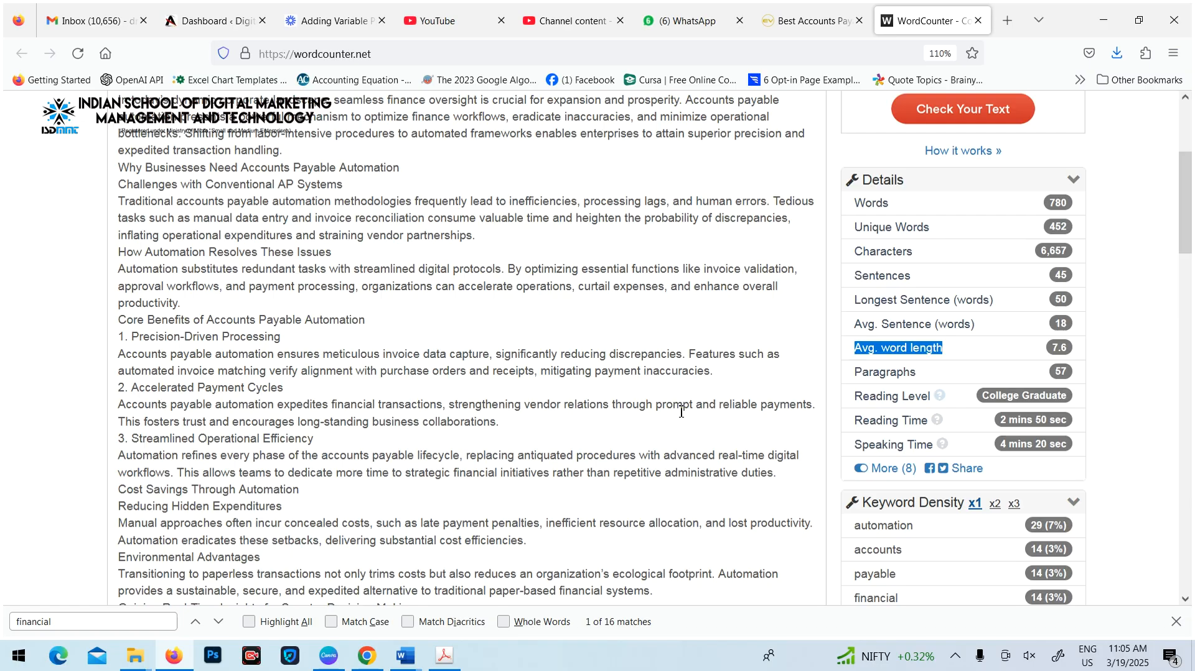
Examine the article's keyword density for three-word, two-word and single-word keywords
scroll(617, 422, down, 2)
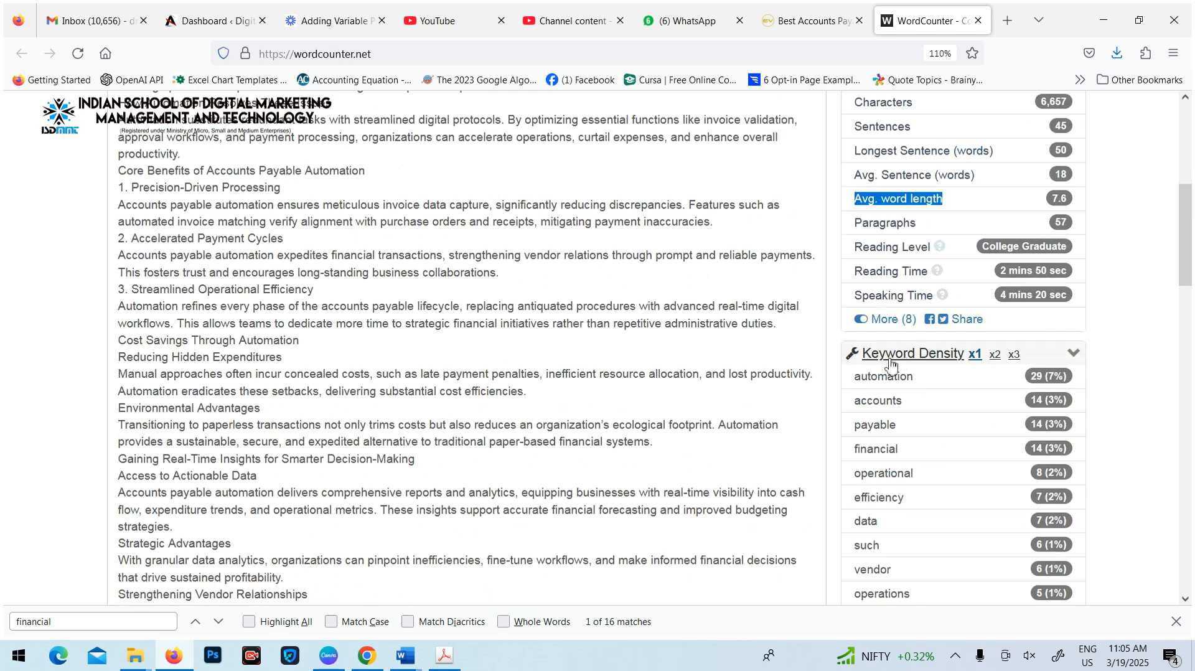
click(1014, 354)
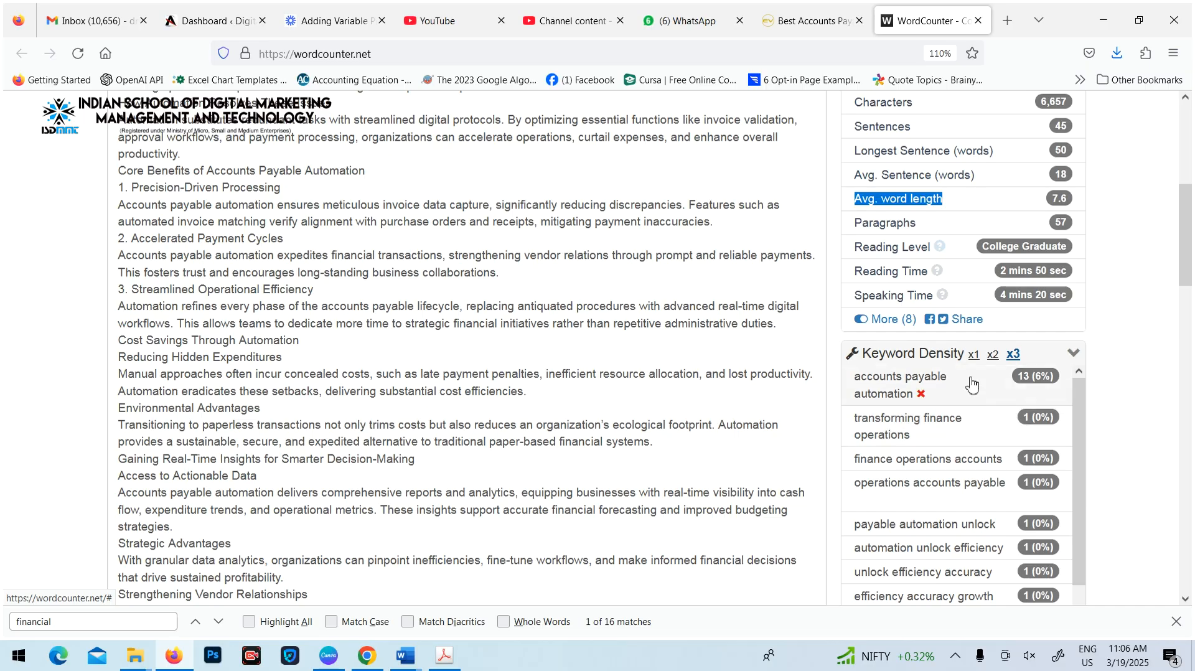
click(995, 355)
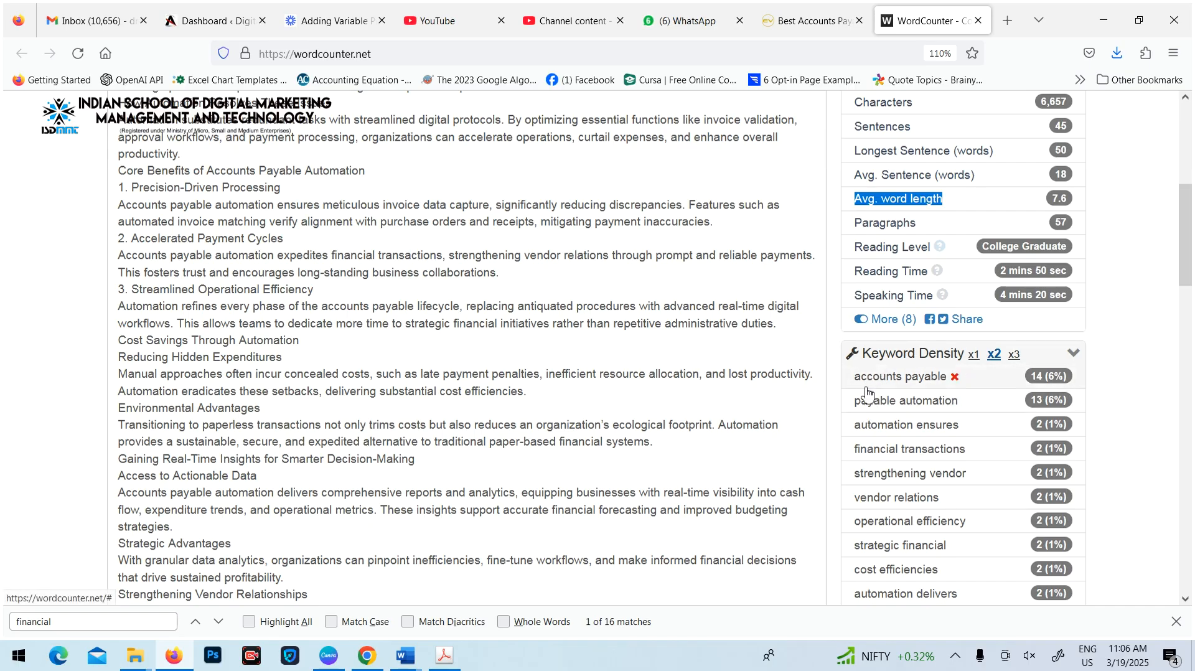
click(975, 356)
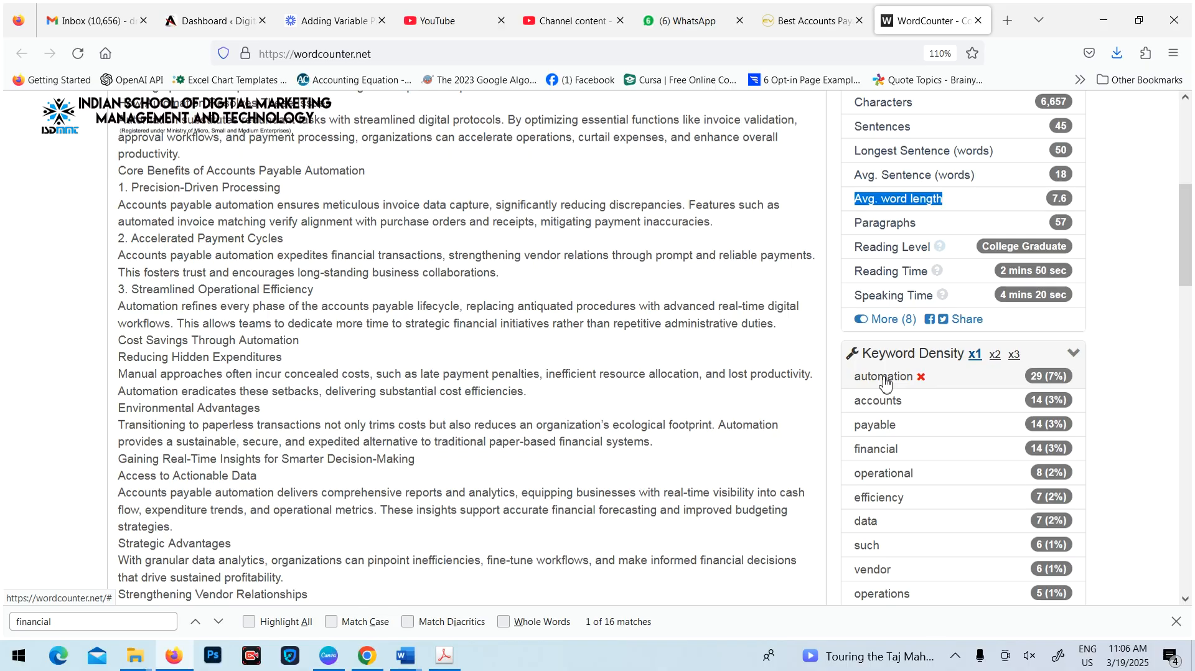
click(671, 243)
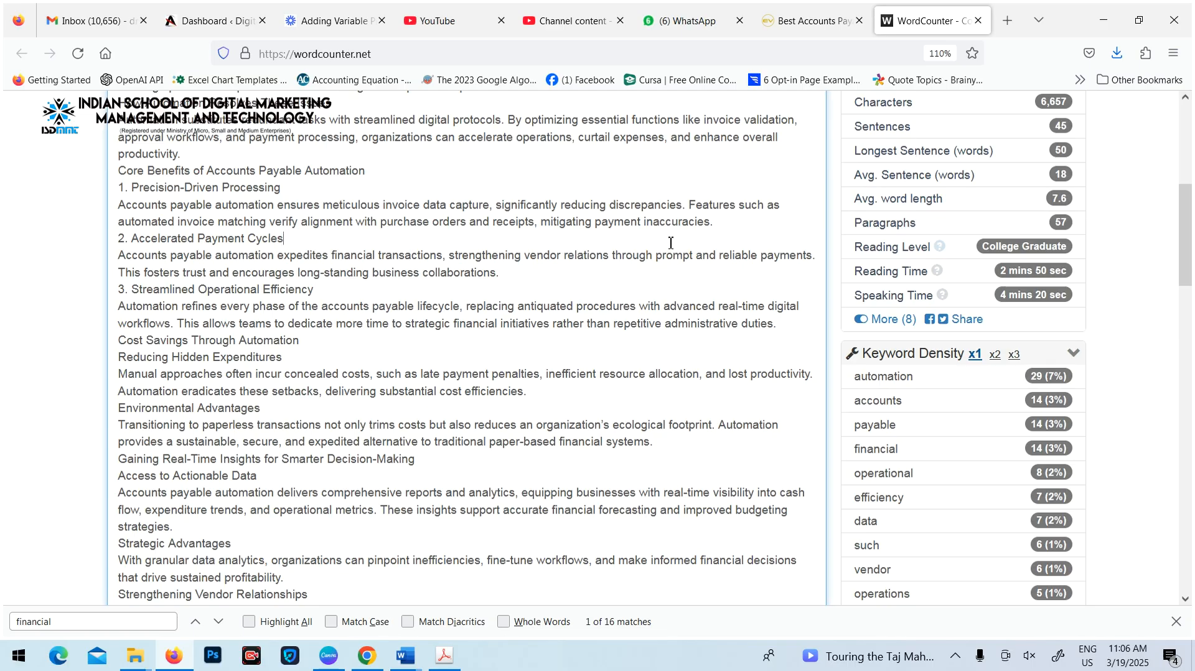
Start a new blog post from the WordPress dashboard of digitalmarketingforfree.com
click(212, 21)
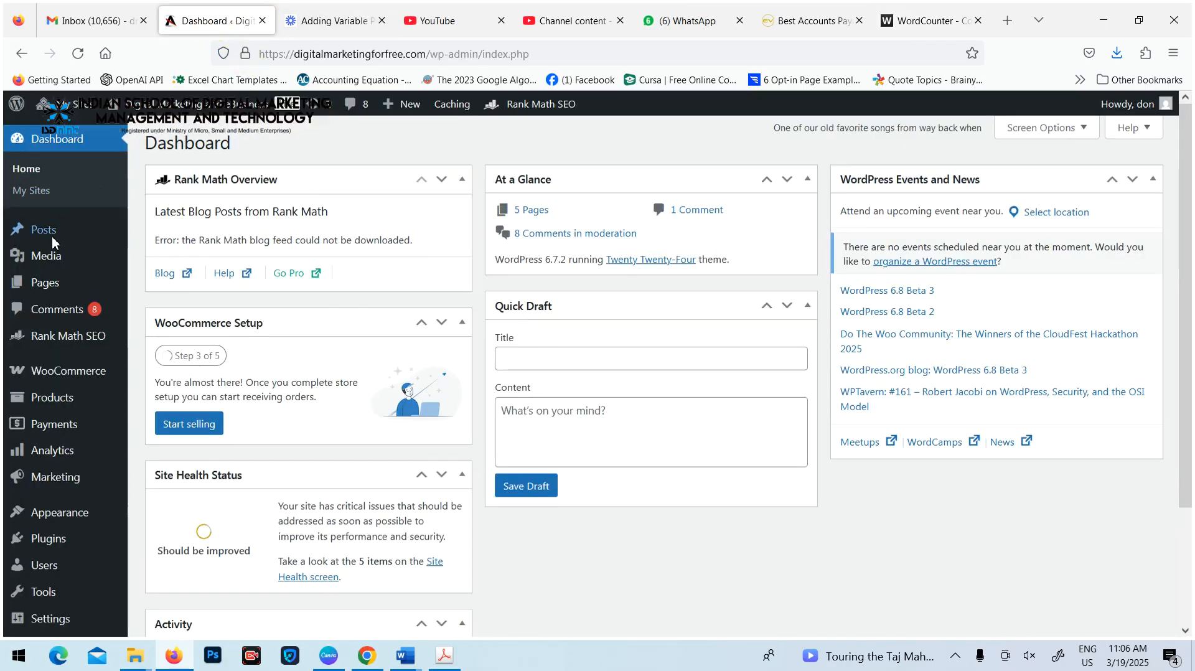
click(60, 382)
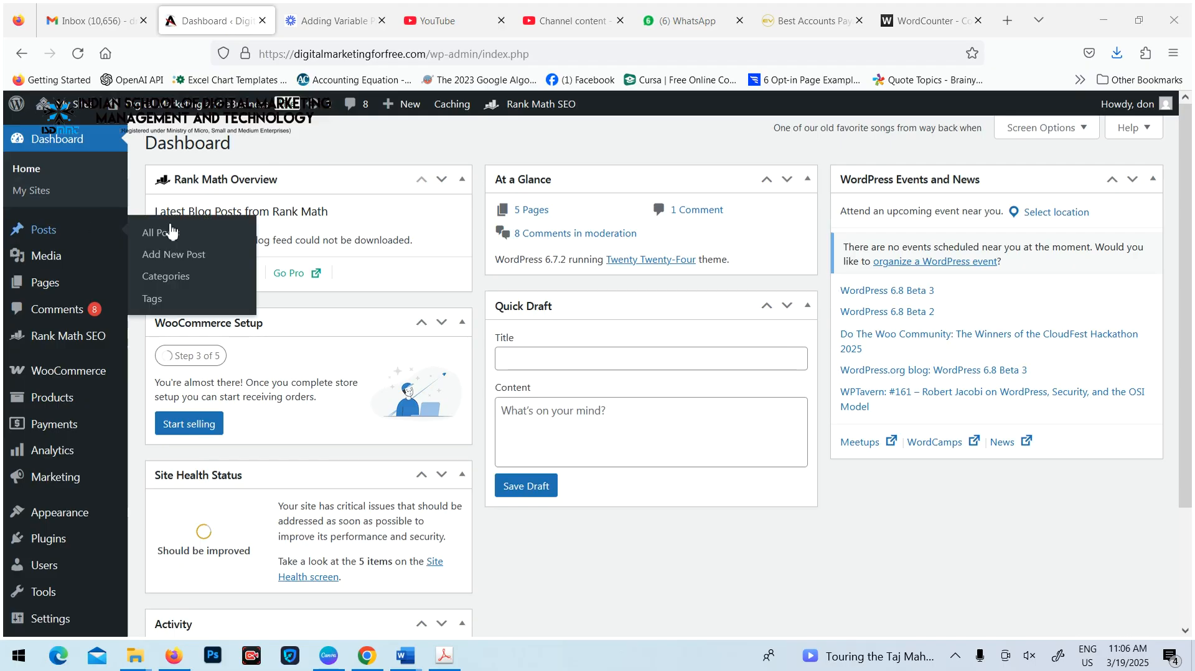
click(307, 312)
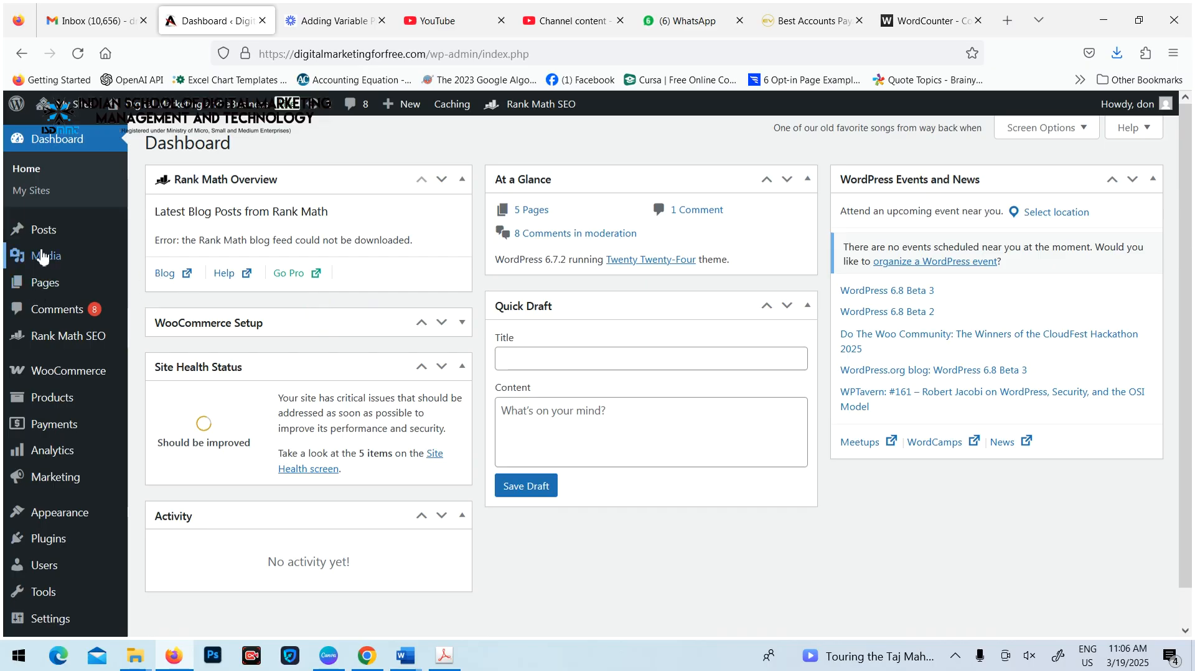
mouse_move(47, 232)
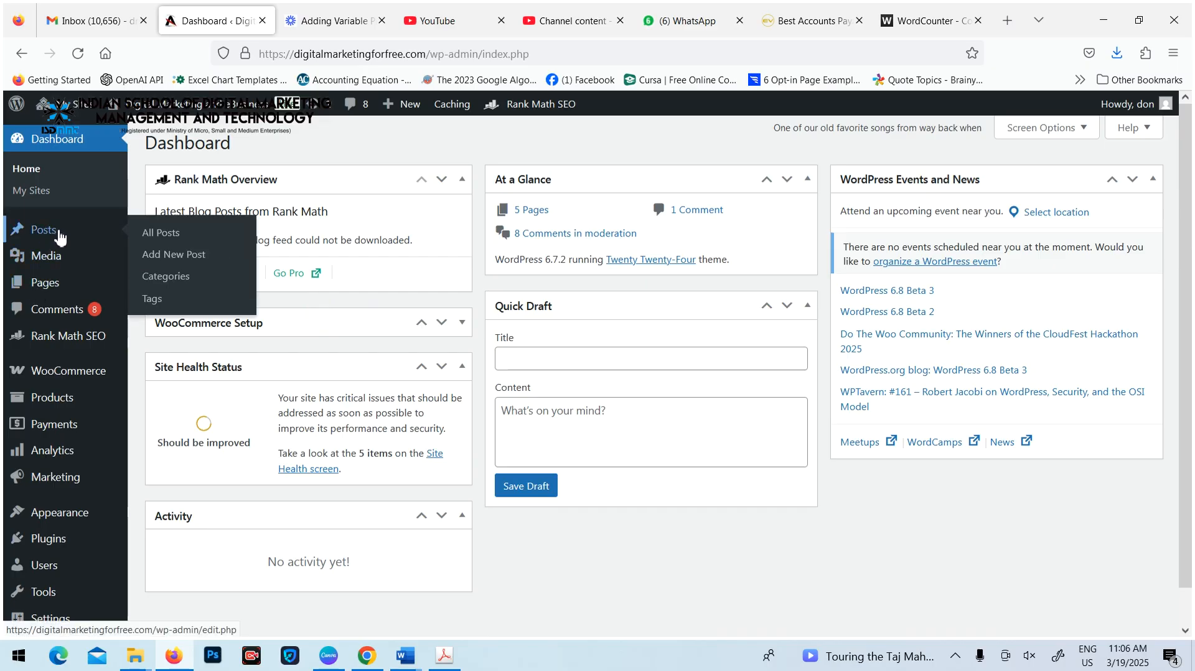
click(191, 264)
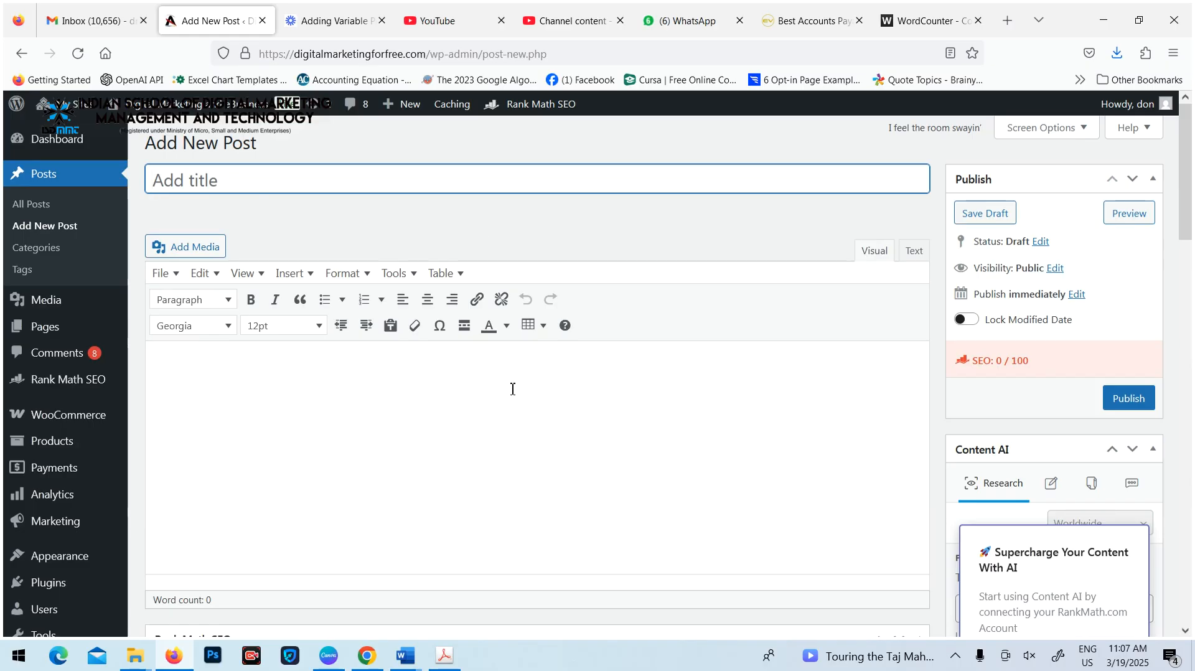
Set the post title to "Transforming Finance Operations with Accounts Payable Automation: Unlock Efficiency, Accuracy, and Growth", copied from Document2 in Word
click(277, 181)
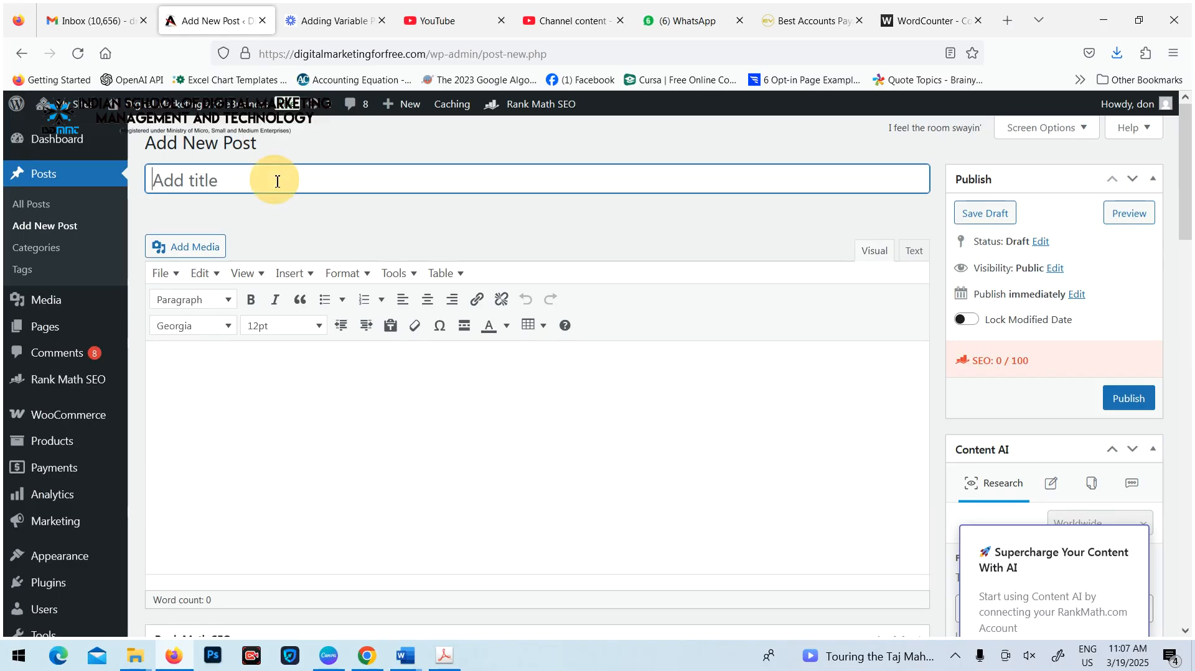
mouse_move(406, 655)
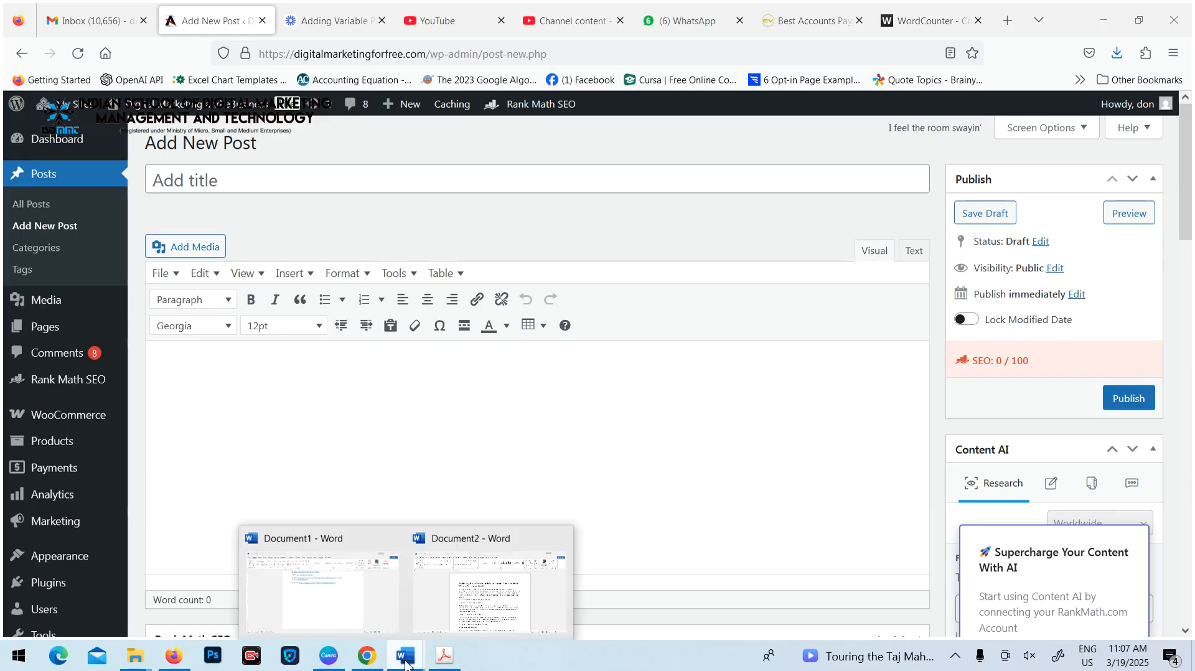
click(455, 591)
click(391, 300)
drag(357, 254, 553, 274)
key(ctrl+c)
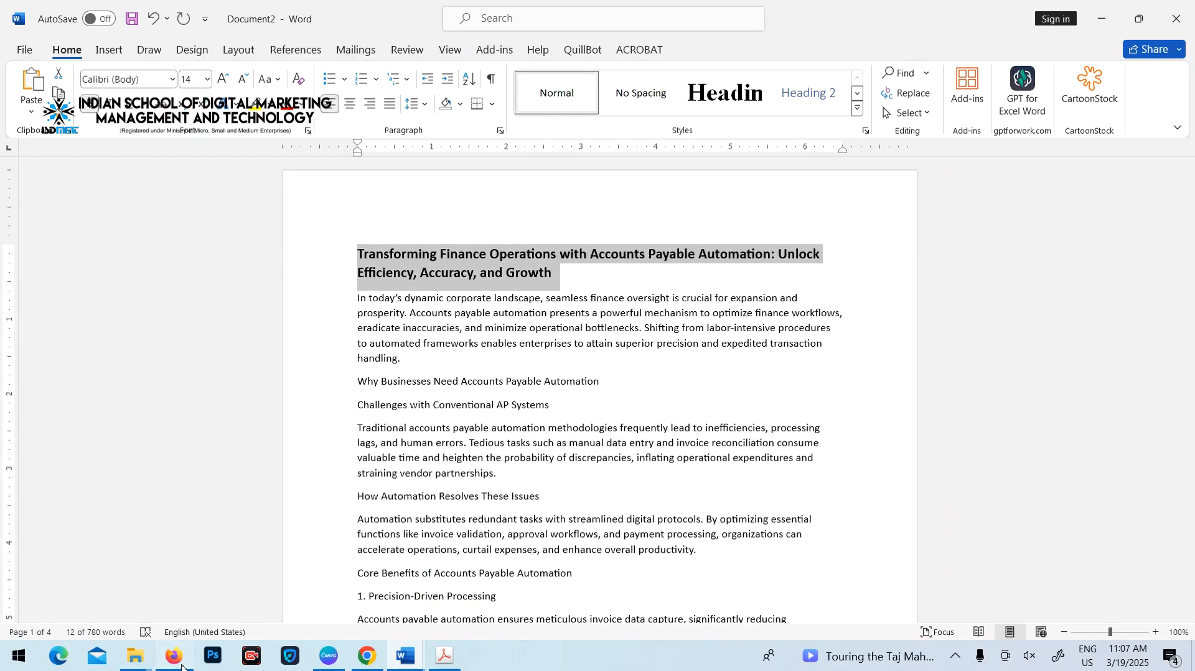
click(174, 656)
click(312, 187)
key(ctrl+v)
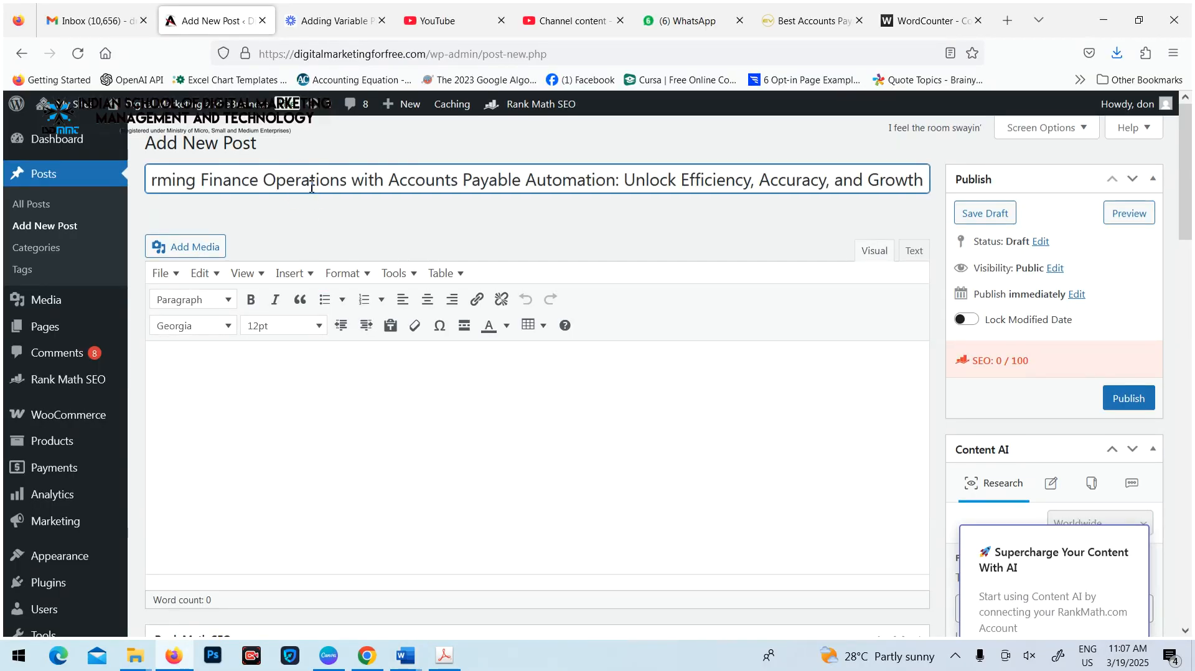
Copy the whole article text below the title in Document2 in Word, from "In today's dynamic corporate landscape" to "your financial ecosystem."
mouse_move(405, 655)
click(522, 612)
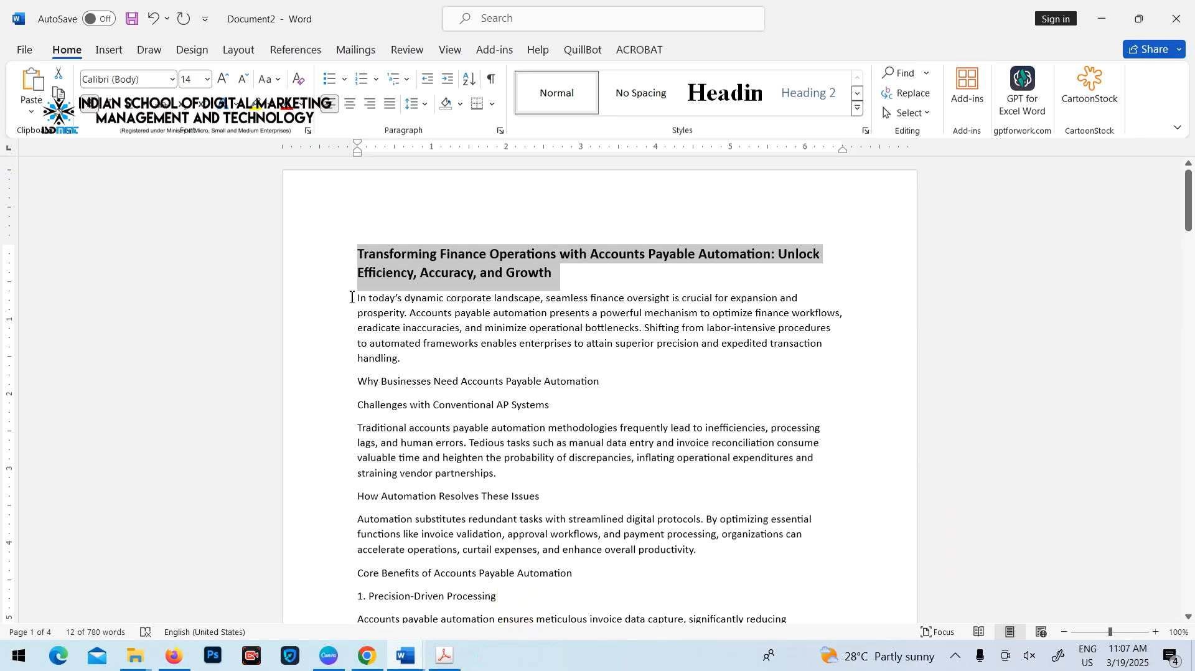
drag(356, 298, 454, 427)
scroll(452, 425, down, 10)
scroll(452, 426, down, 8)
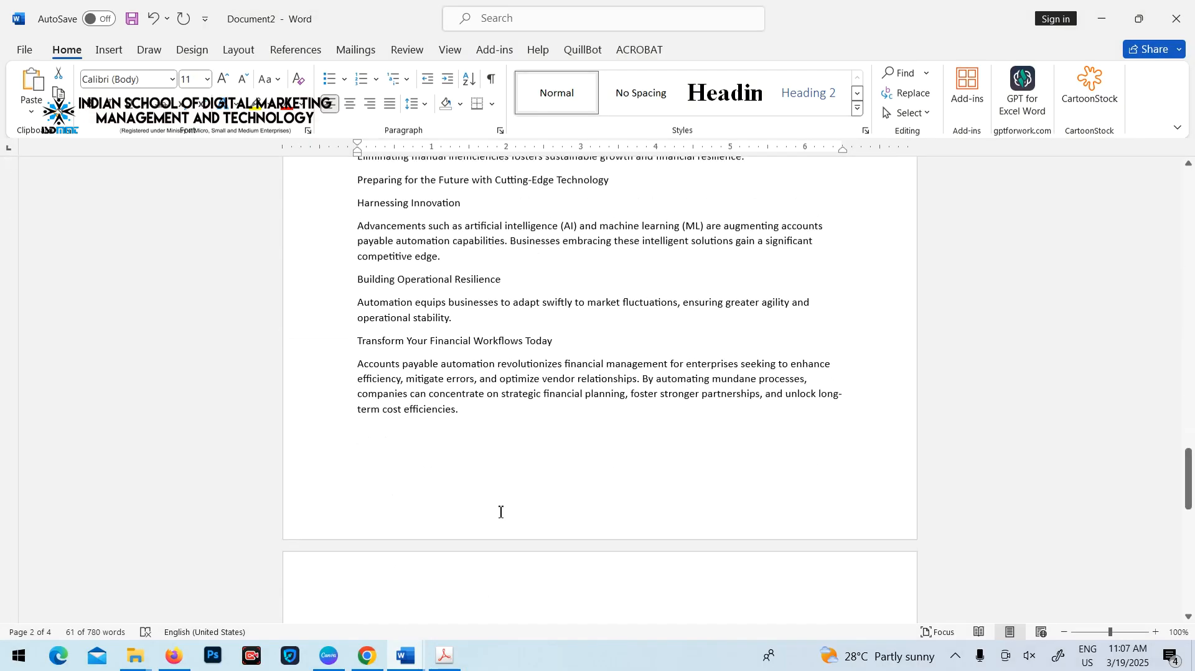
scroll(502, 451, down, 5)
shift+click(486, 416)
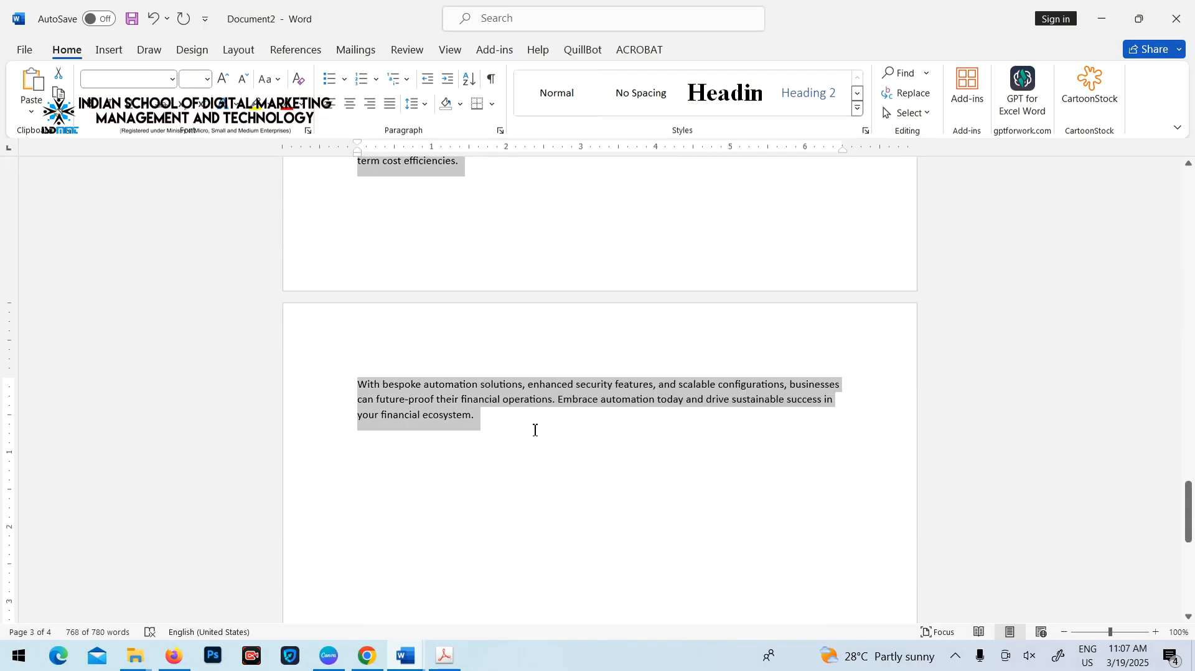
Back in Firefox, paste the copied article text into the body of the new WordPress post
click(174, 655)
click(249, 384)
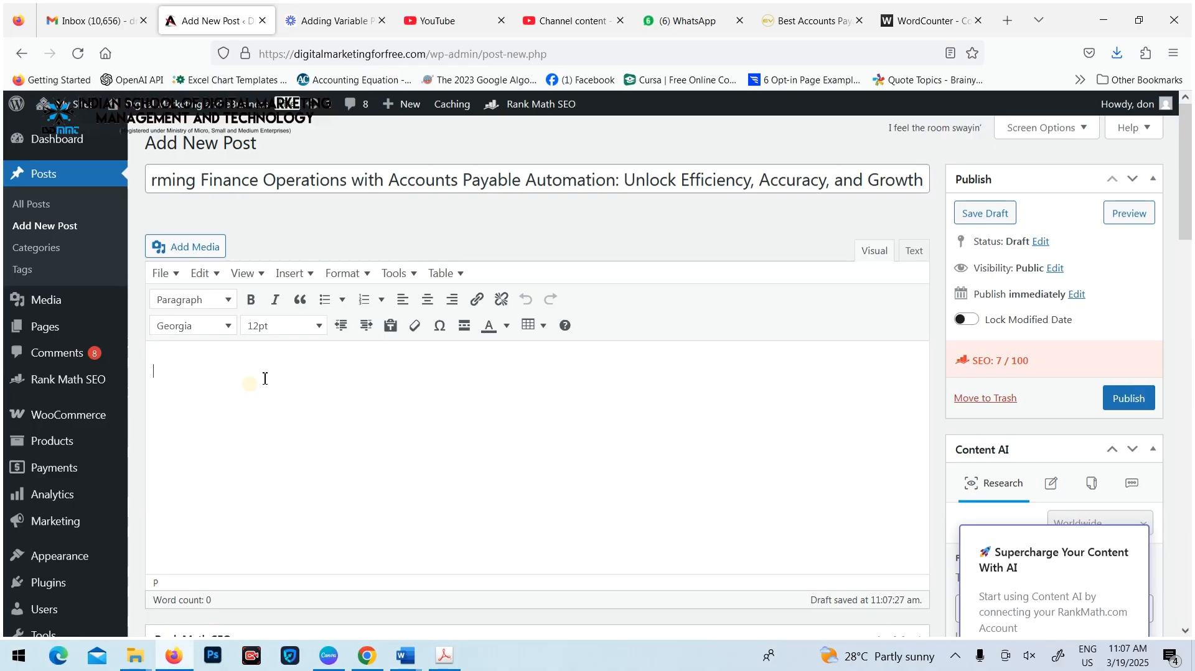
key(ctrl+v)
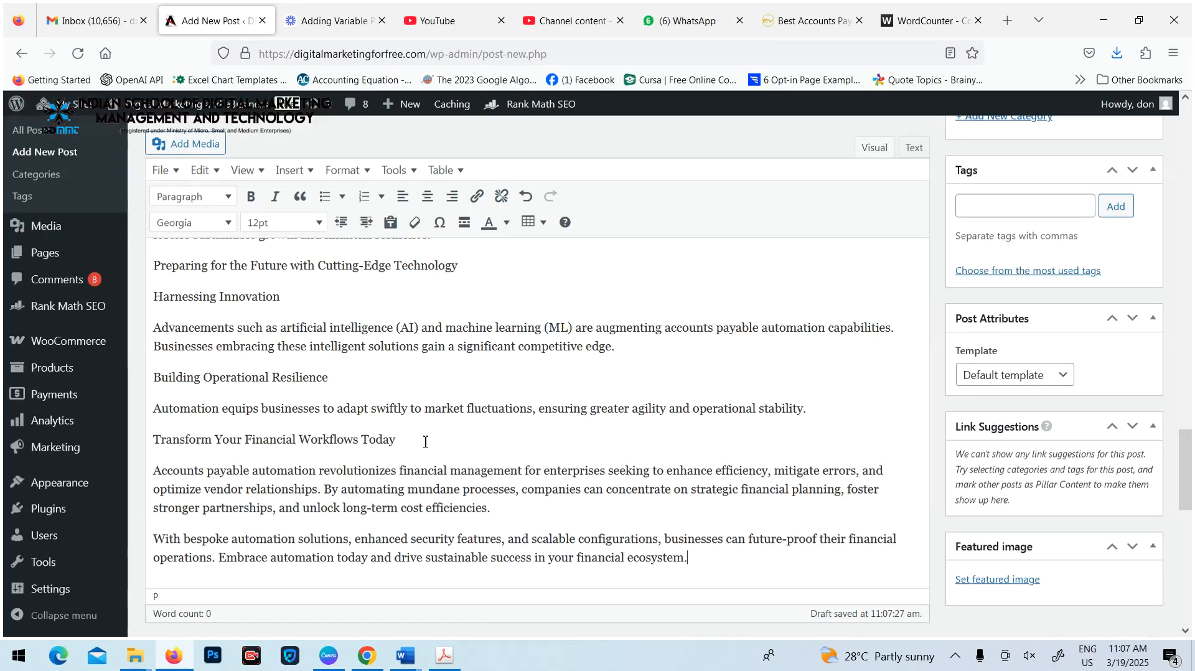
scroll(426, 441, up, 15)
scroll(426, 440, up, 10)
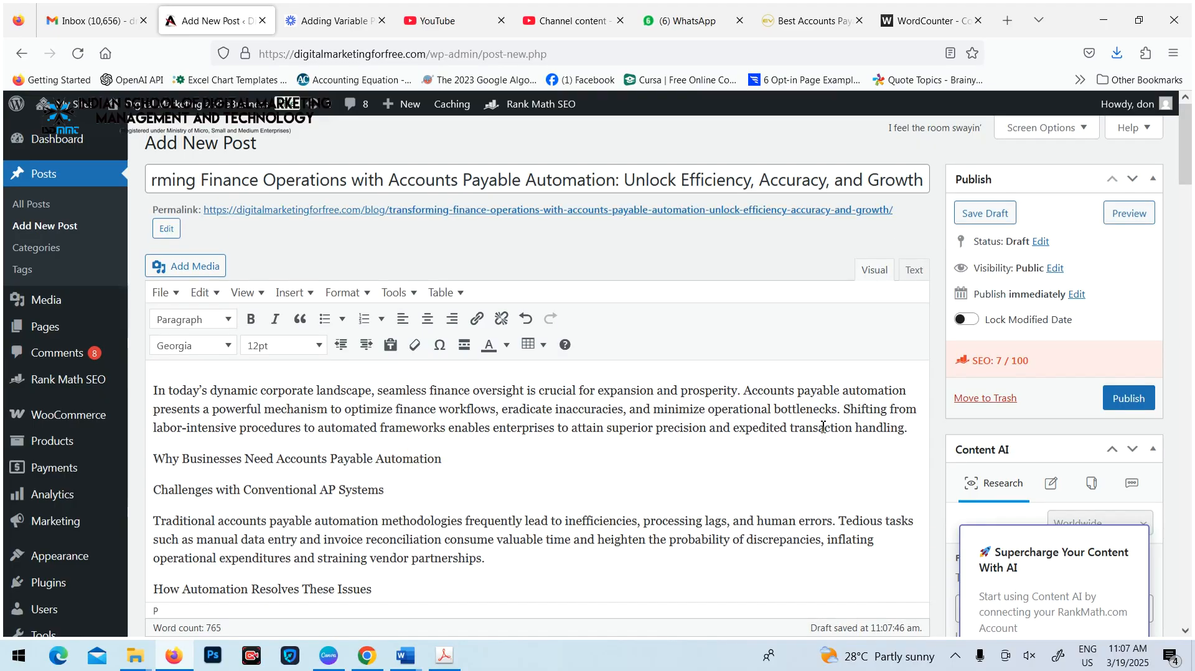
Upload the image "Expert Accounts Payable Services-9" from the March 2025 folder as the featured image and publish the post
scroll(823, 427, down, 2)
scroll(823, 427, down, 15)
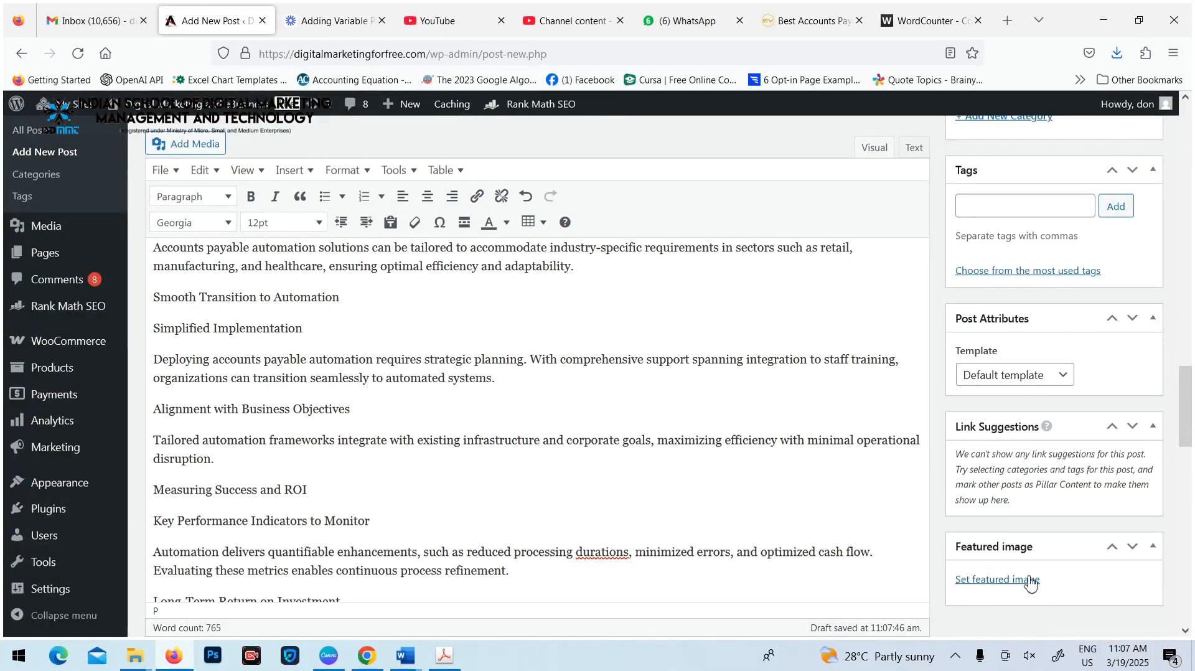
click(1024, 582)
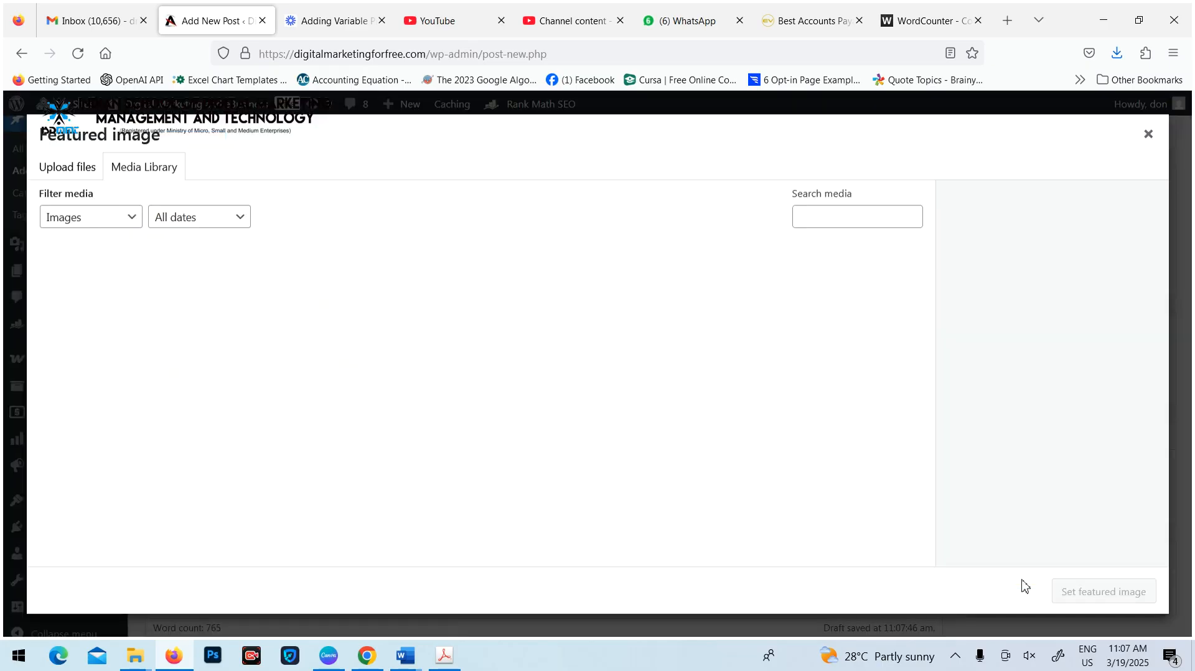
click(62, 167)
click(554, 372)
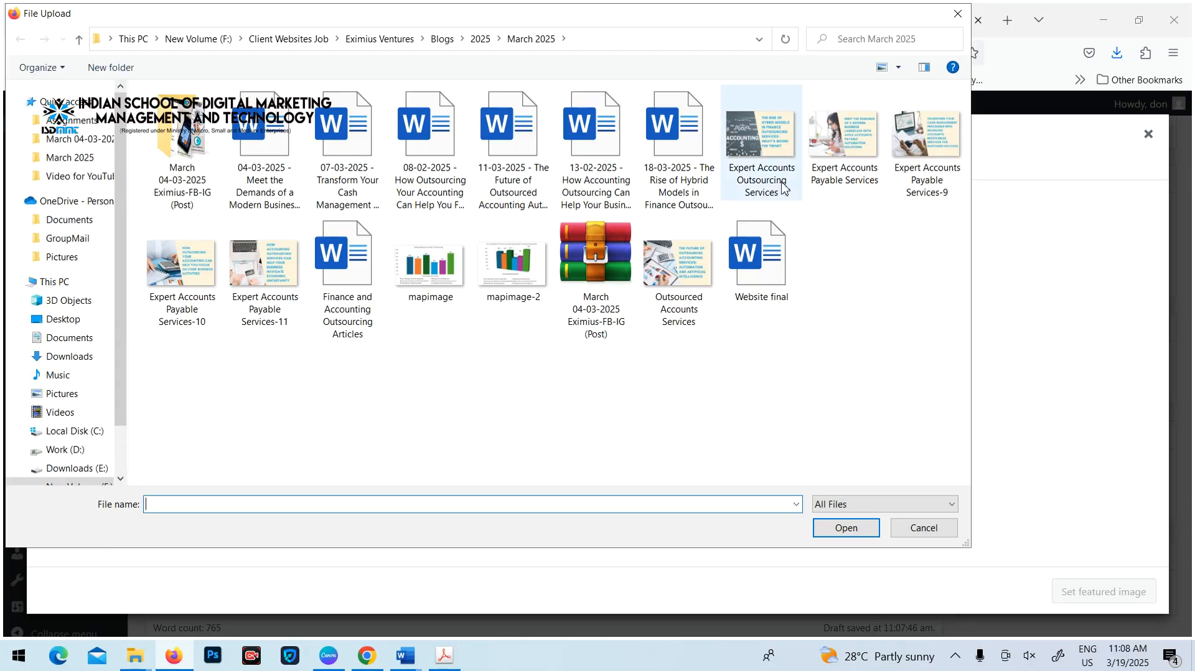
click(926, 138)
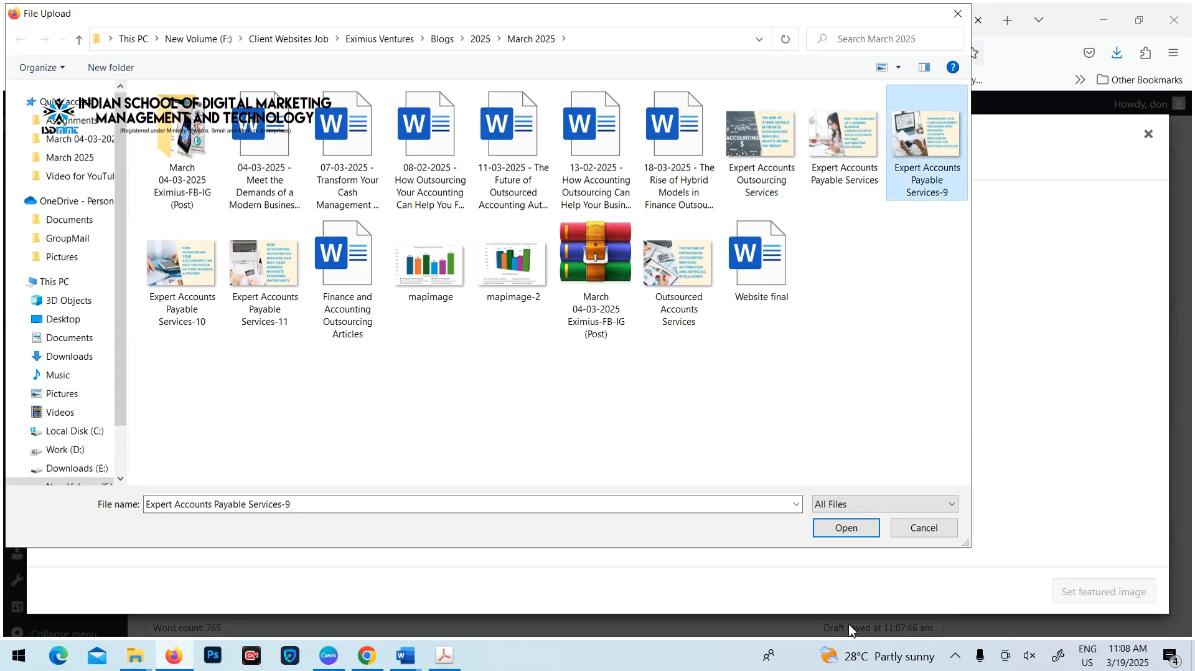
click(848, 529)
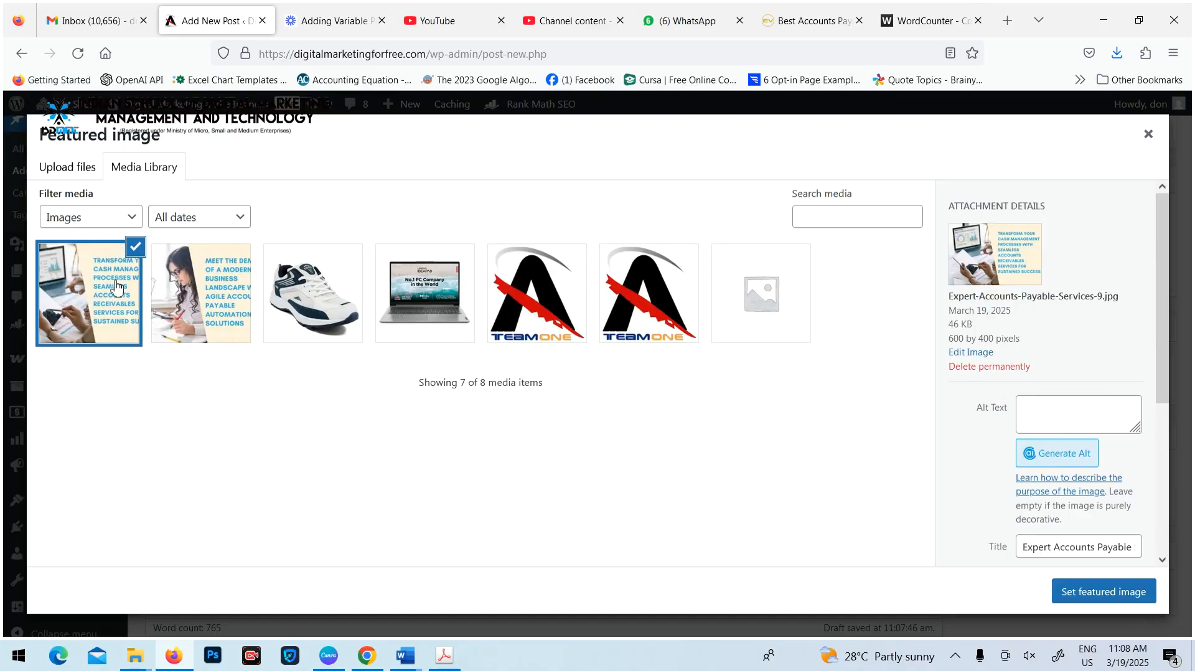
click(1119, 599)
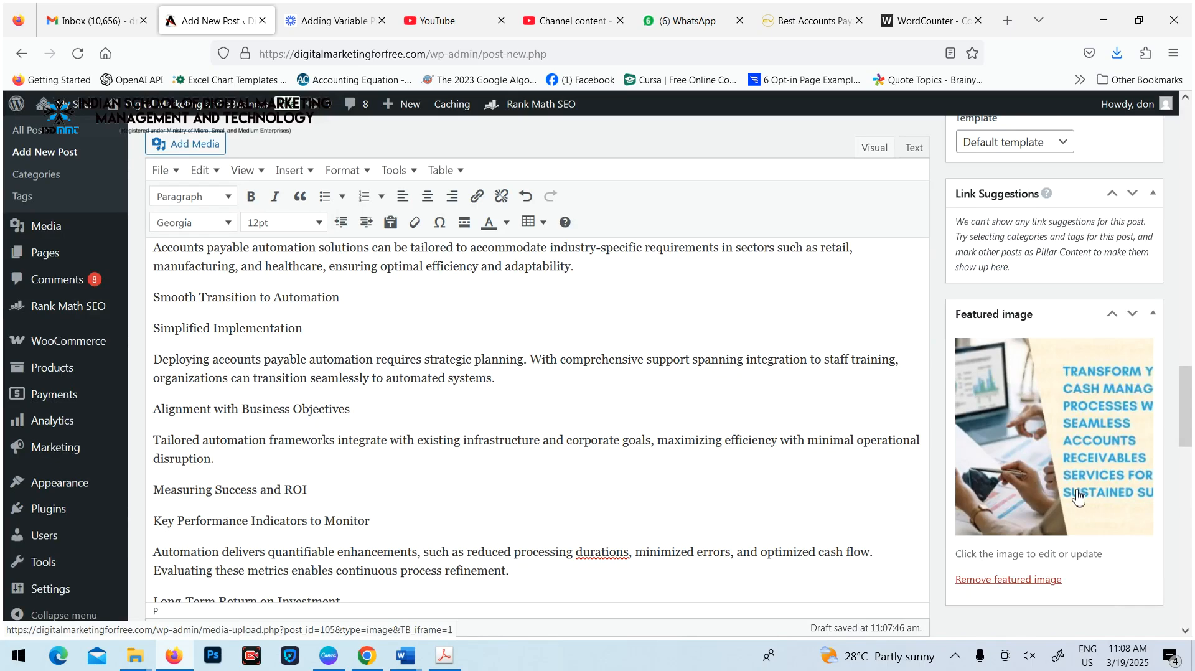
scroll(700, 433, up, 20)
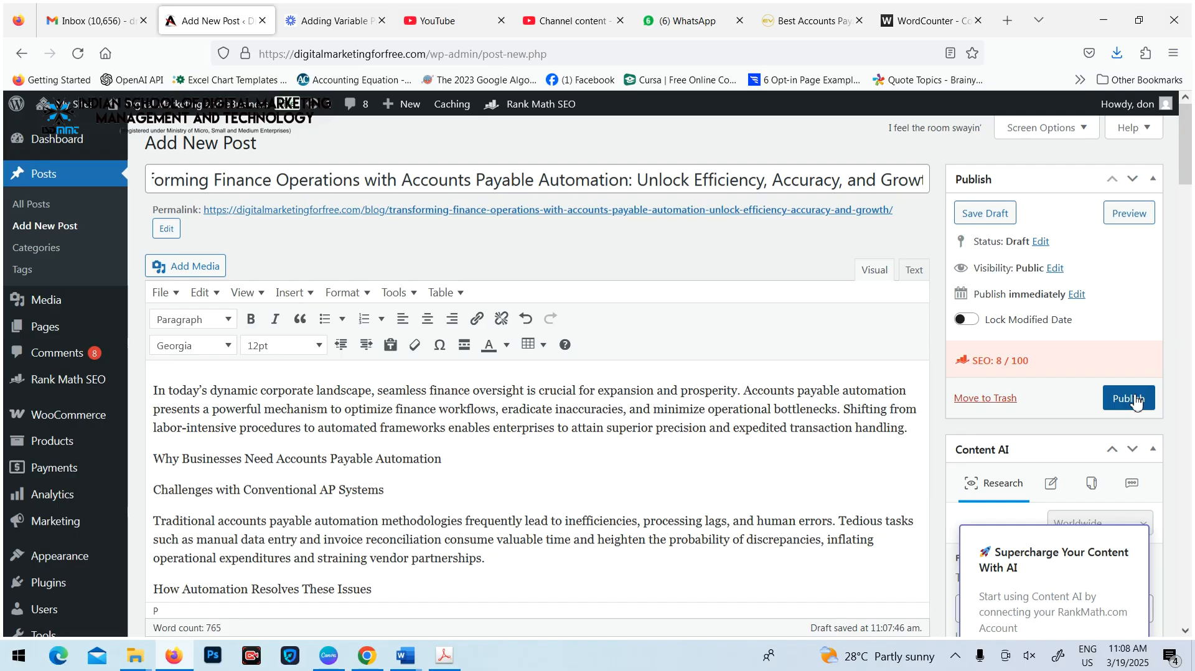
click(1134, 399)
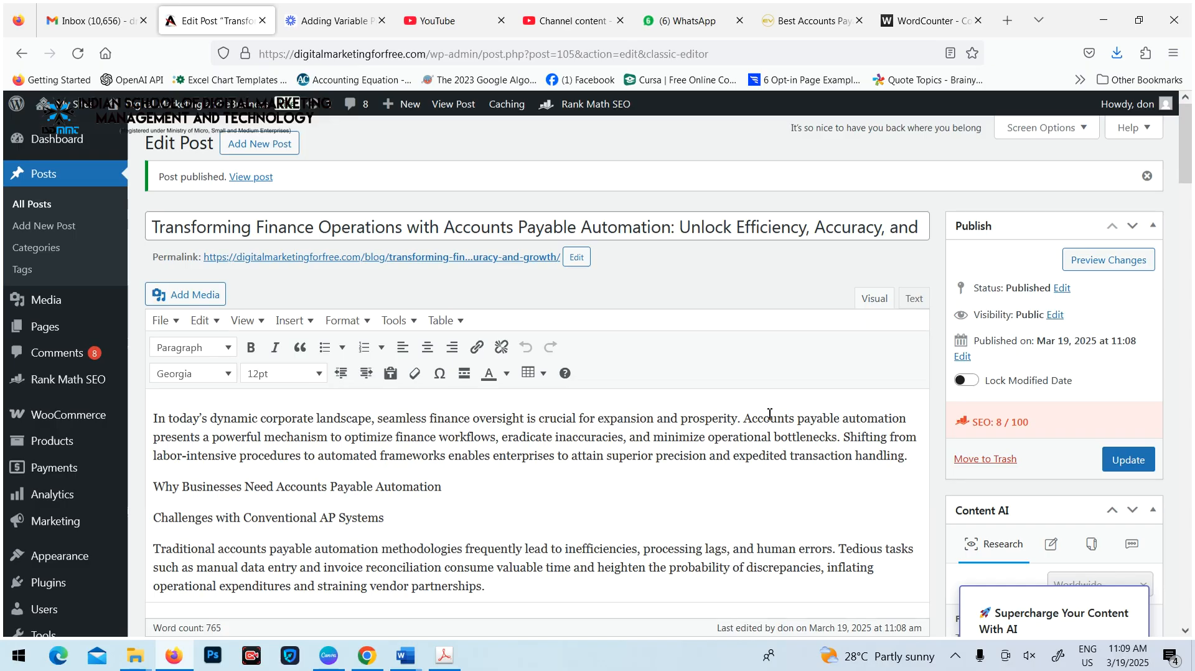
Expand the Additional, Title Readability and Content Readability checks in the post's Rank Math SEO section to view them
scroll(700, 430, down, 20)
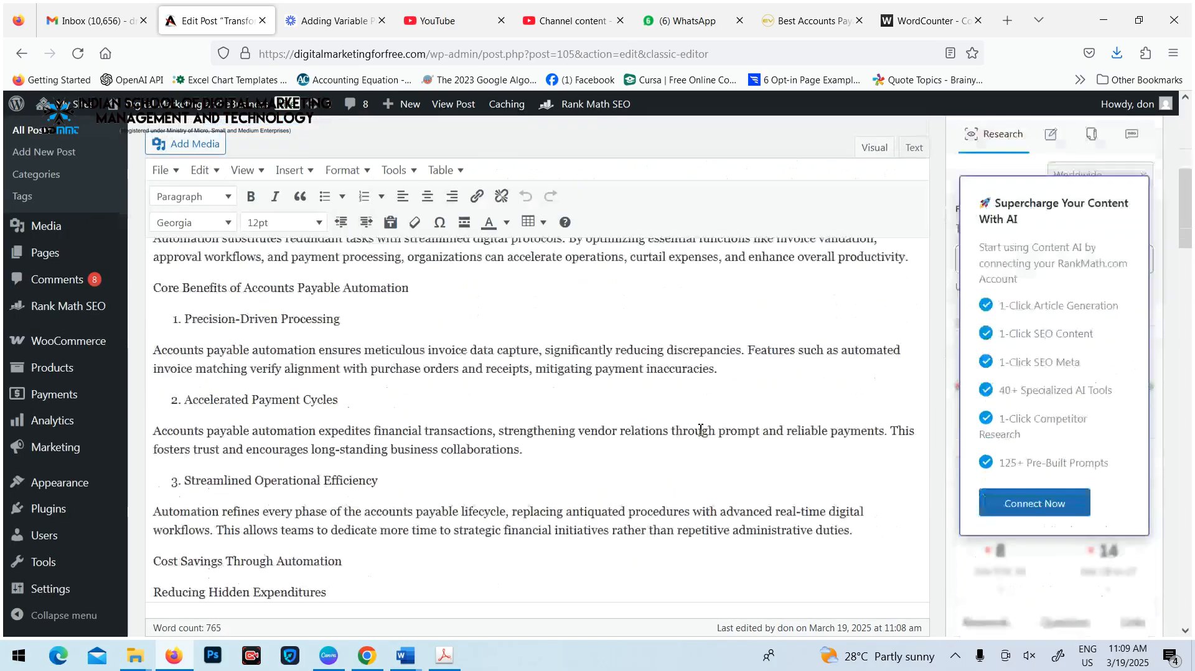
scroll(701, 430, down, 10)
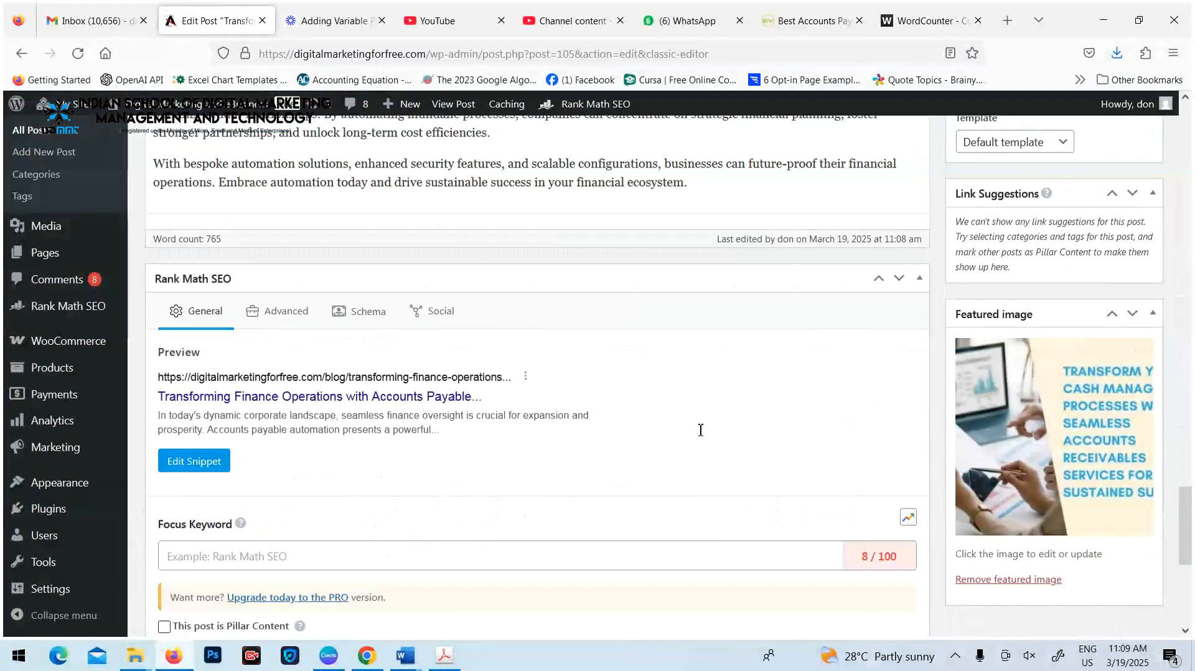
scroll(700, 436, up, 5)
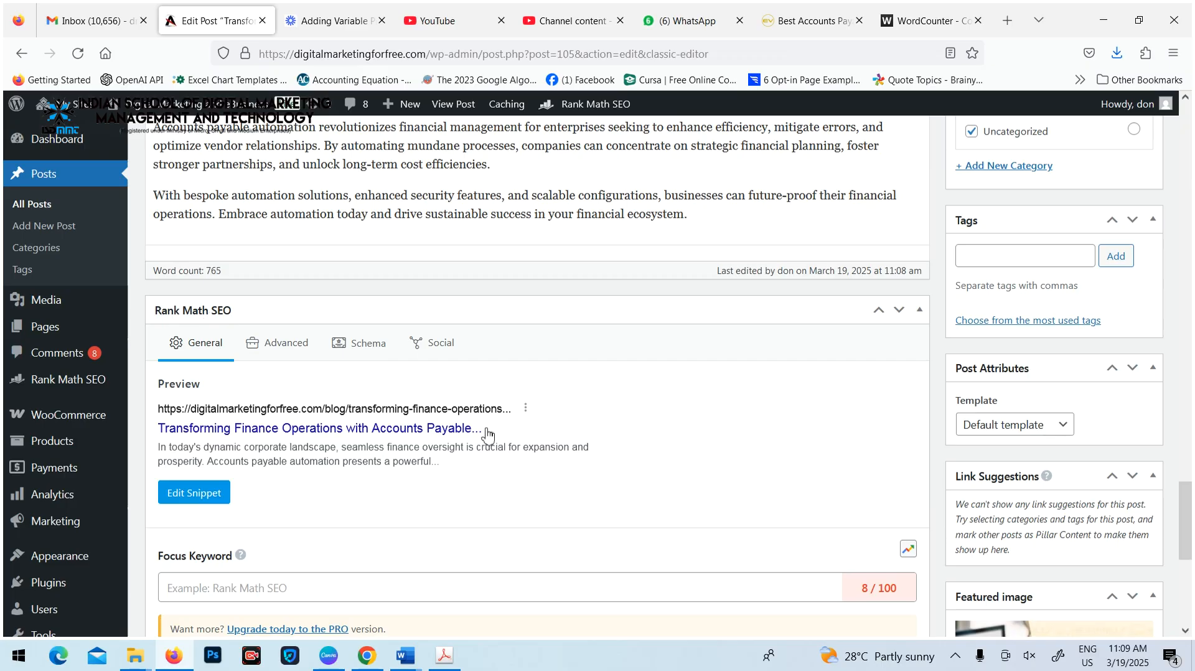
drag(1185, 492, 1185, 563)
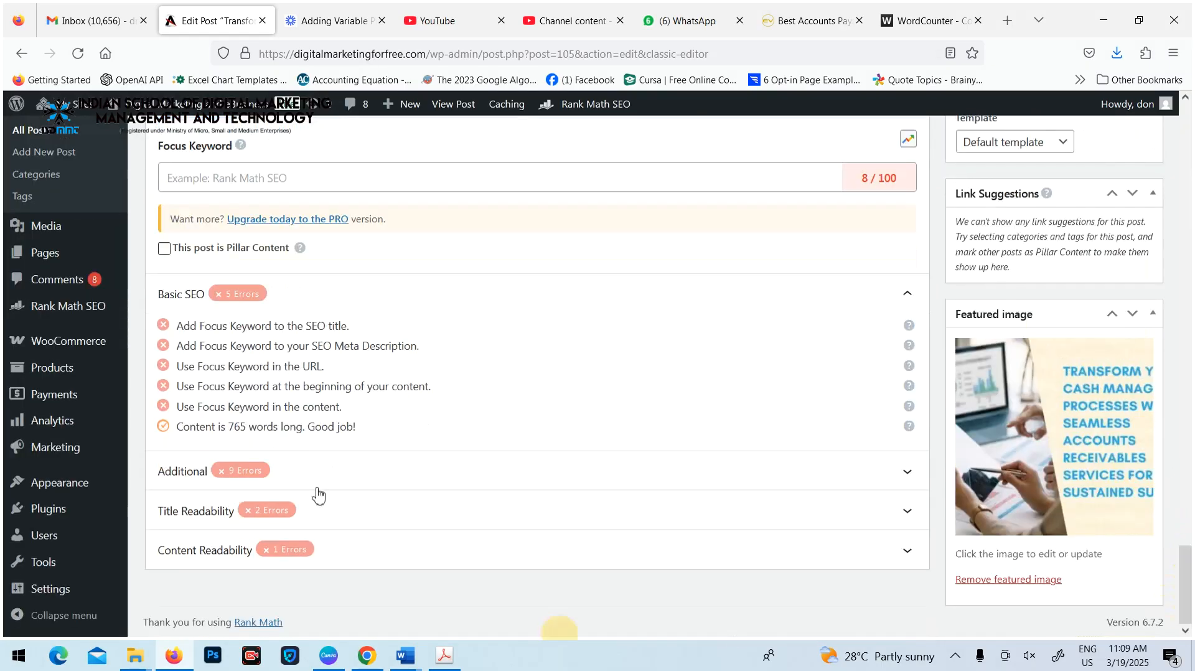
click(338, 471)
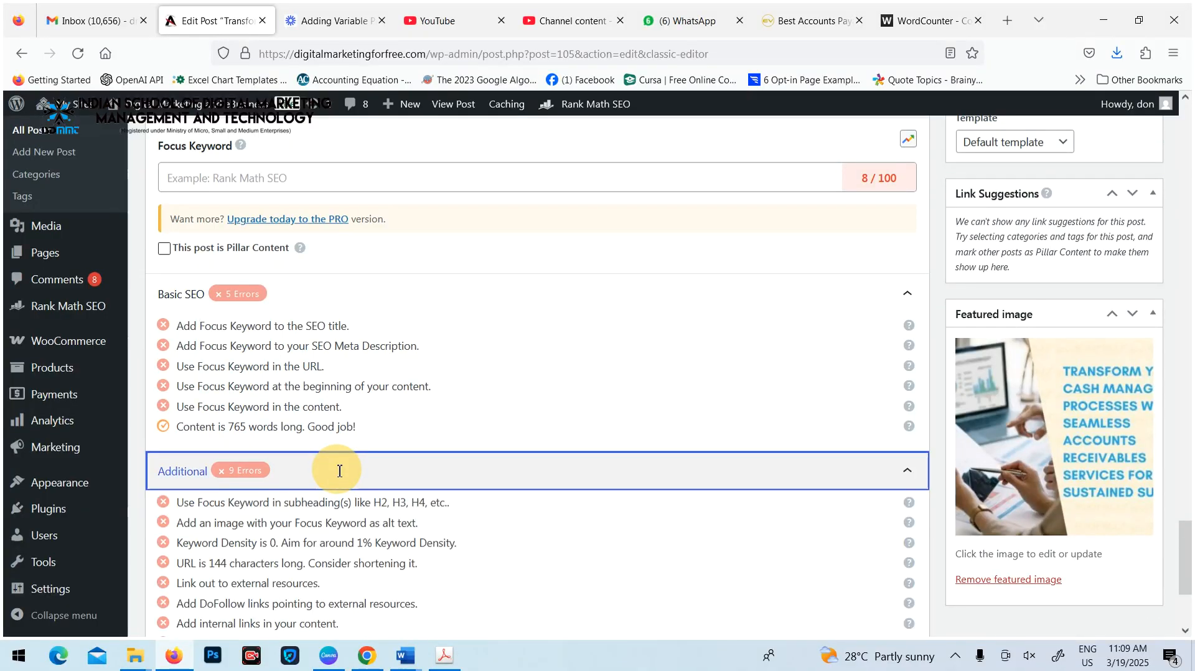
scroll(196, 441, down, 1)
scroll(311, 454, down, 3)
click(346, 509)
scroll(358, 461, down, 2)
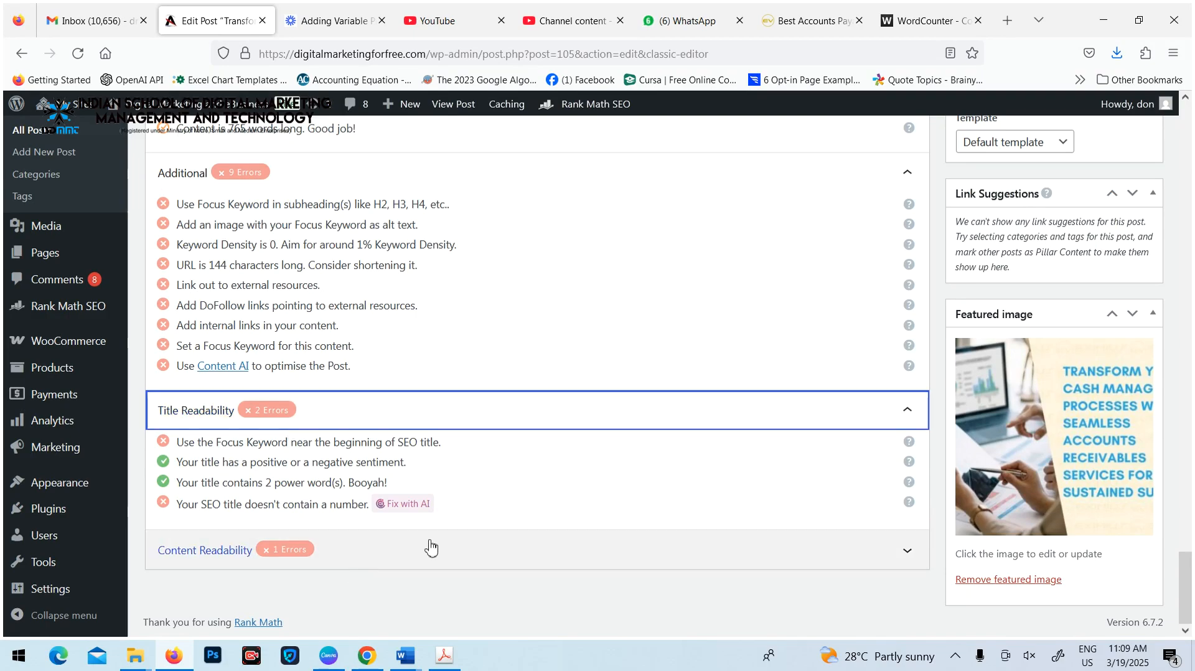
click(386, 546)
scroll(195, 456, down, 1)
scroll(261, 535, up, 11)
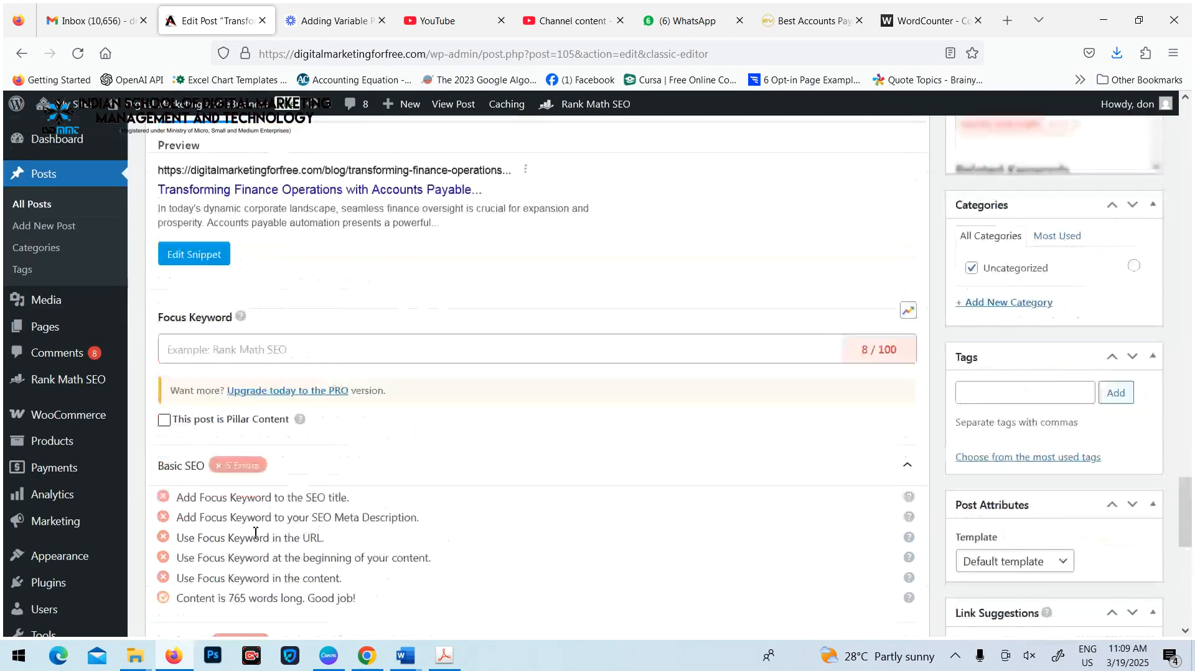
Examine the Basic SEO and Additional checks for requirements that depend on a focus keyword
scroll(268, 486, down, 11)
scroll(267, 483, up, 4)
scroll(268, 483, up, 7)
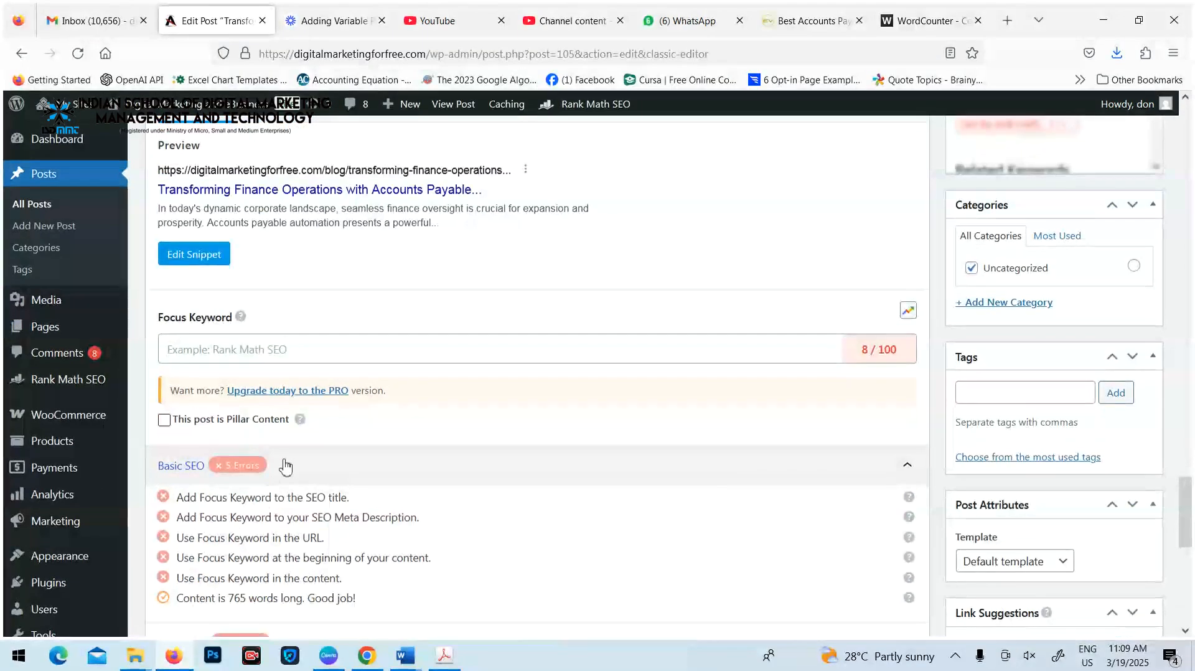
scroll(285, 461, down, 5)
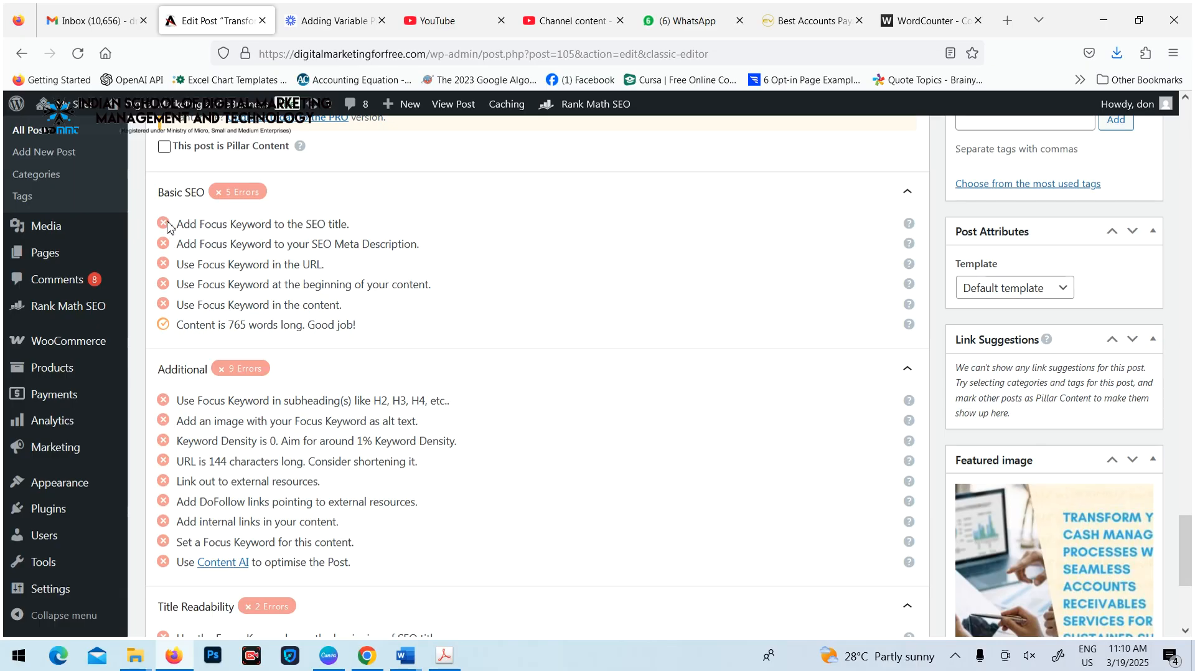
scroll(317, 541, up, 6)
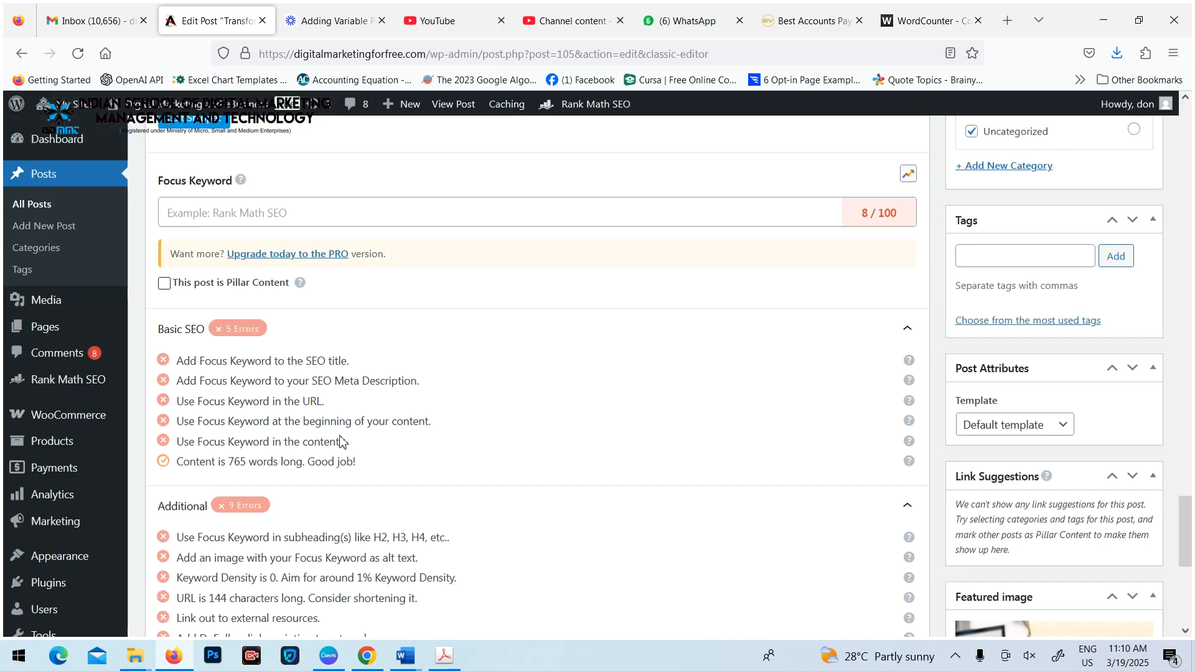
scroll(338, 440, down, 6)
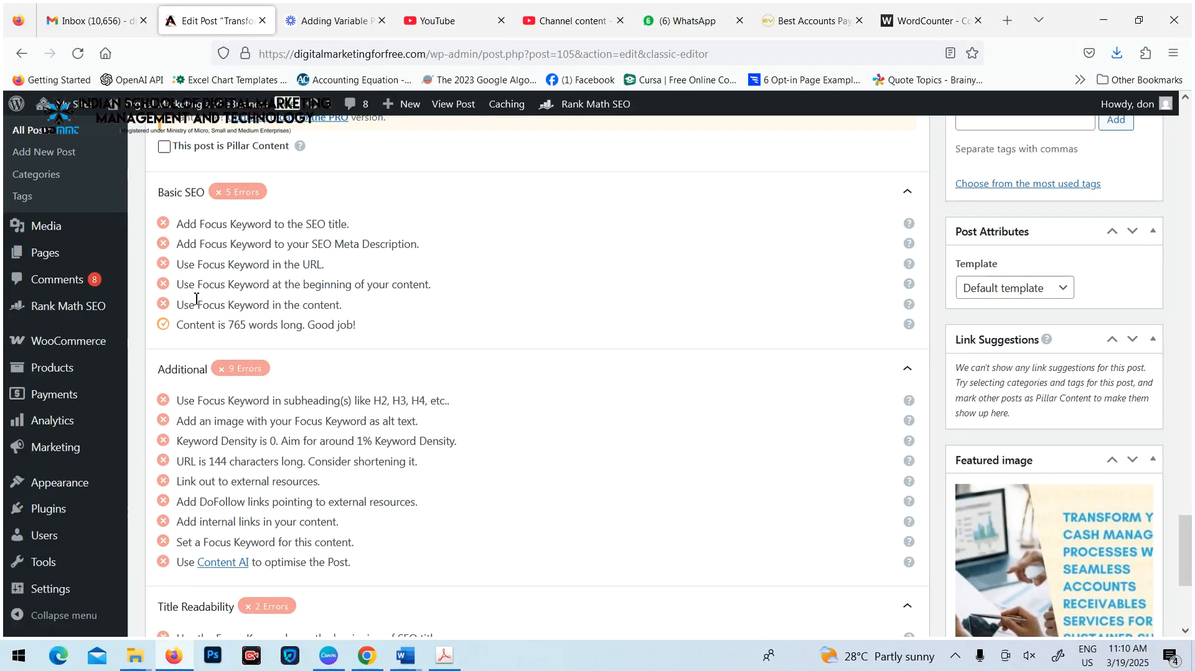
Set the Rank Math focus keyword to "Accounts Payable Automation", copied from the post title
scroll(360, 383, up, 10)
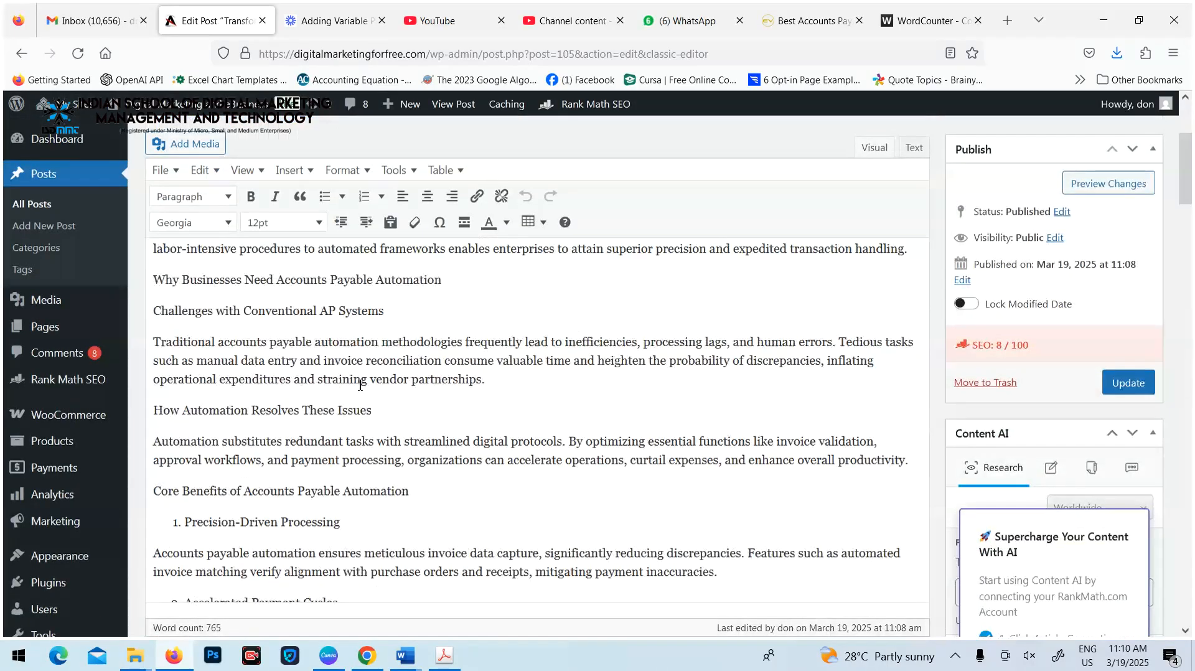
scroll(360, 385, up, 10)
drag(448, 155, 672, 163)
key(ctrl+c)
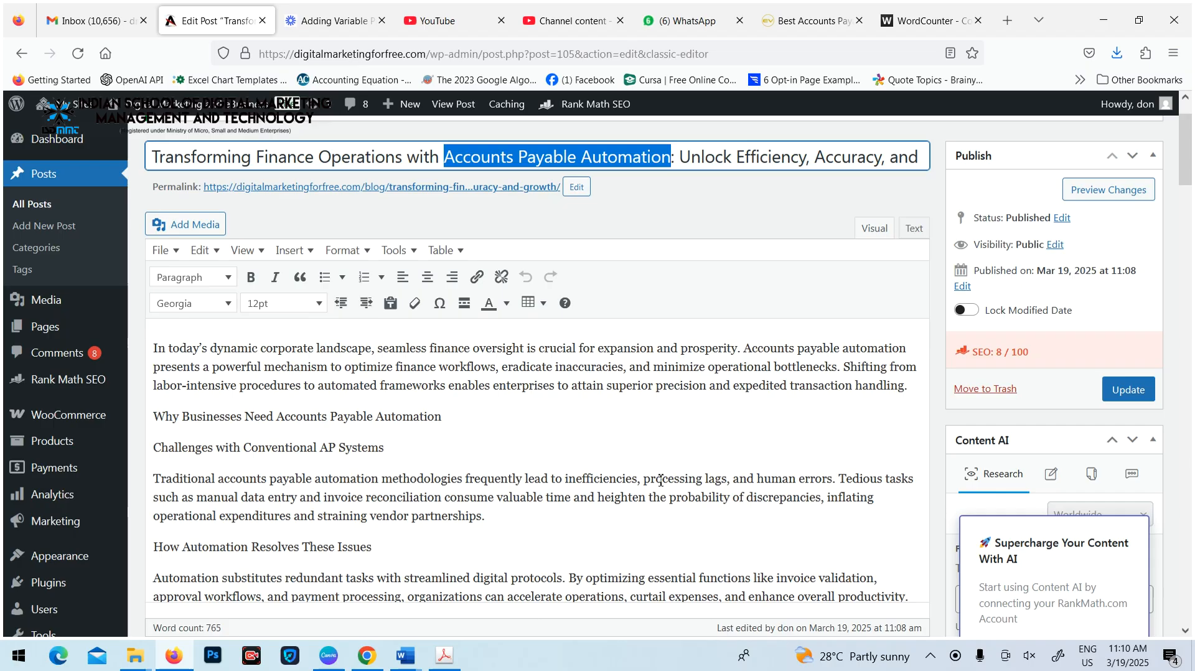
scroll(644, 446, down, 15)
scroll(562, 424, down, 20)
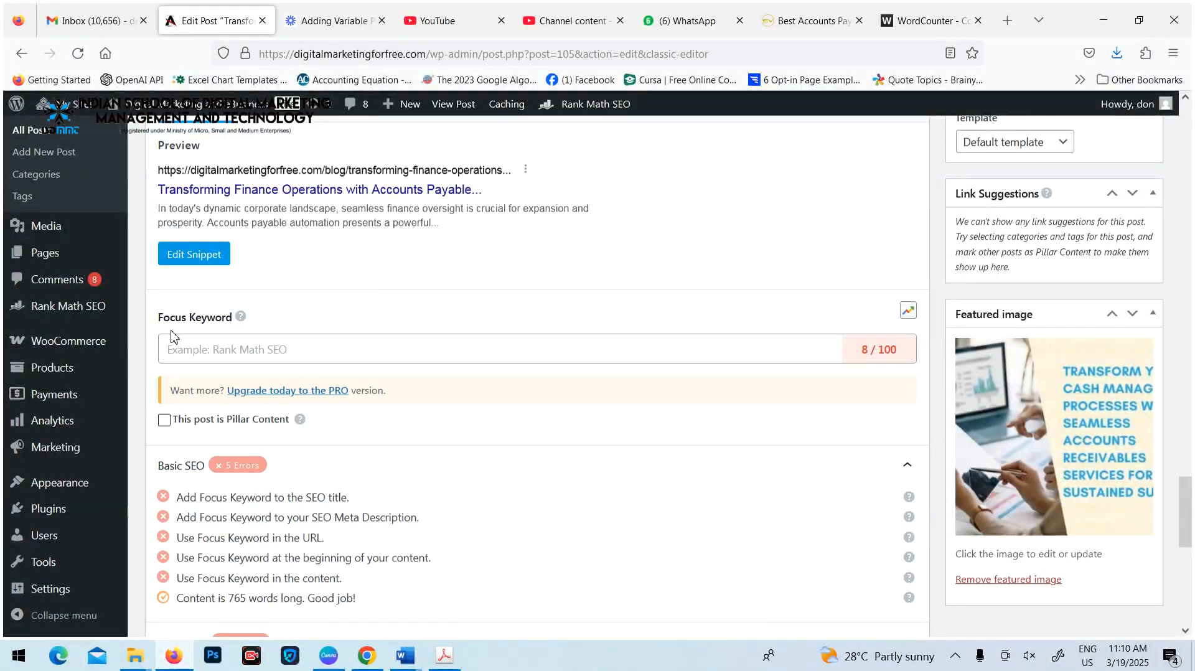
click(211, 349)
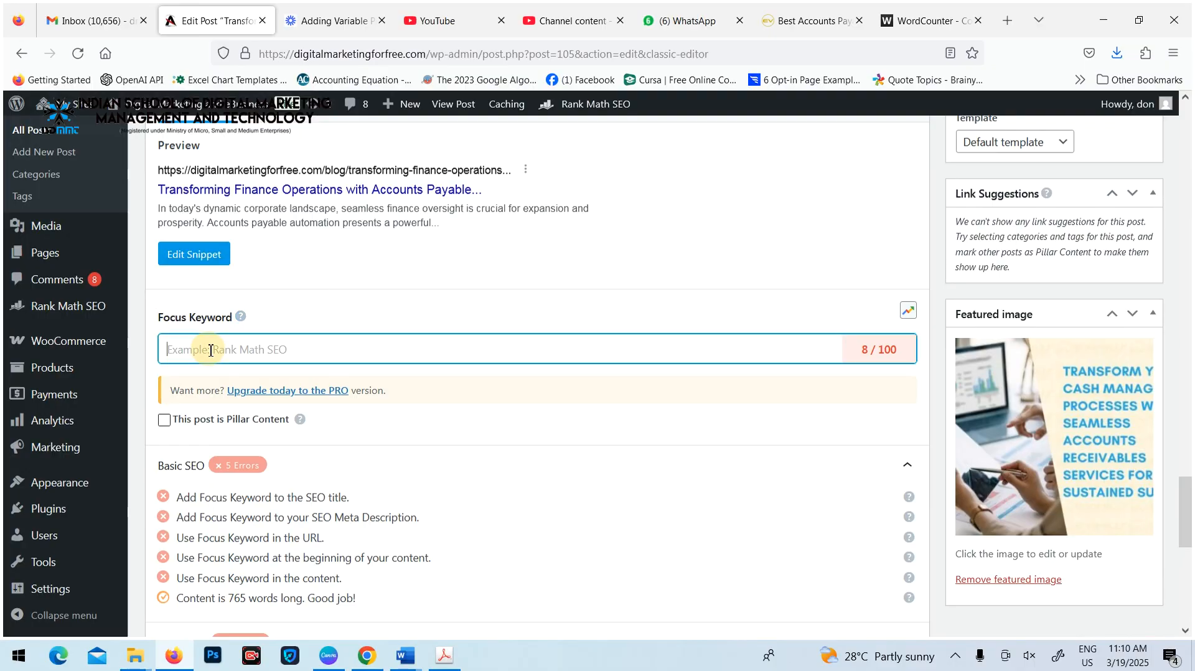
key(ctrl+v)
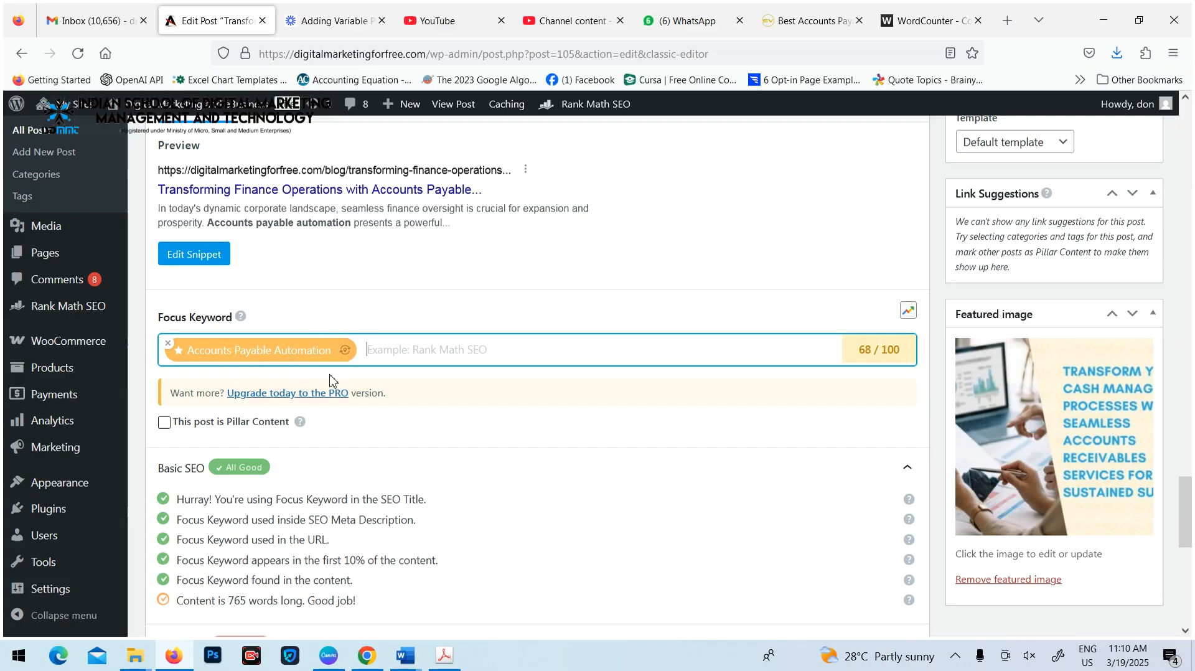
Examine how the focus keyword affects the SEO score and the Basic SEO and Additional checks
mouse_move(314, 368)
scroll(406, 347, down, 4)
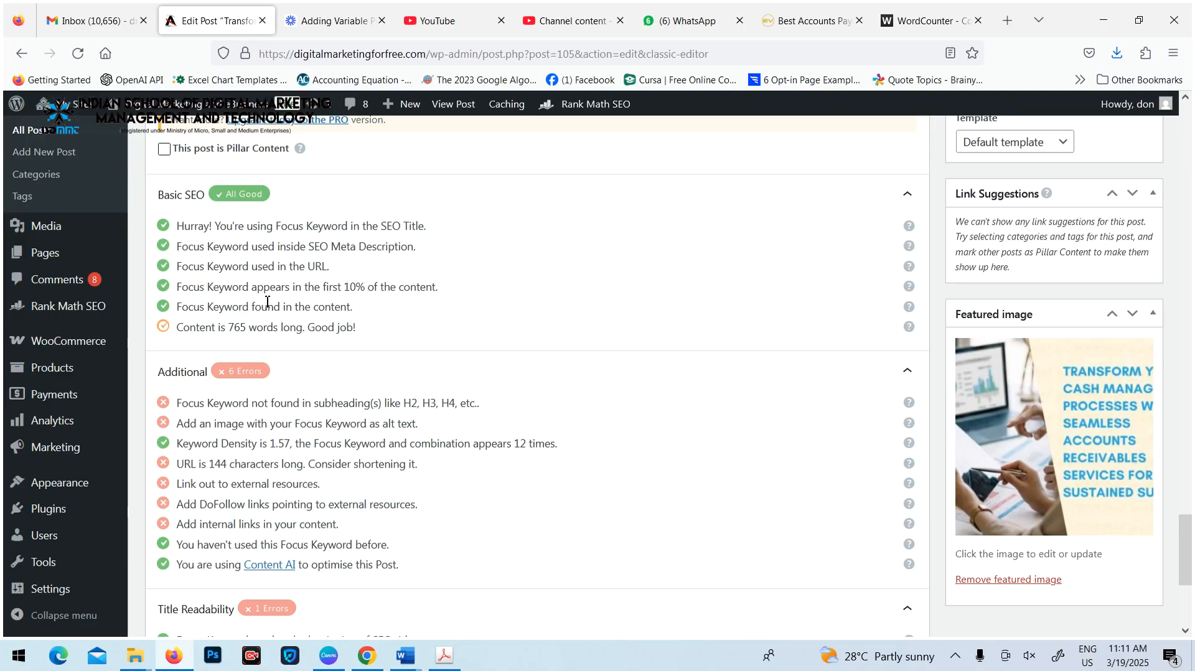
scroll(254, 341, up, 4)
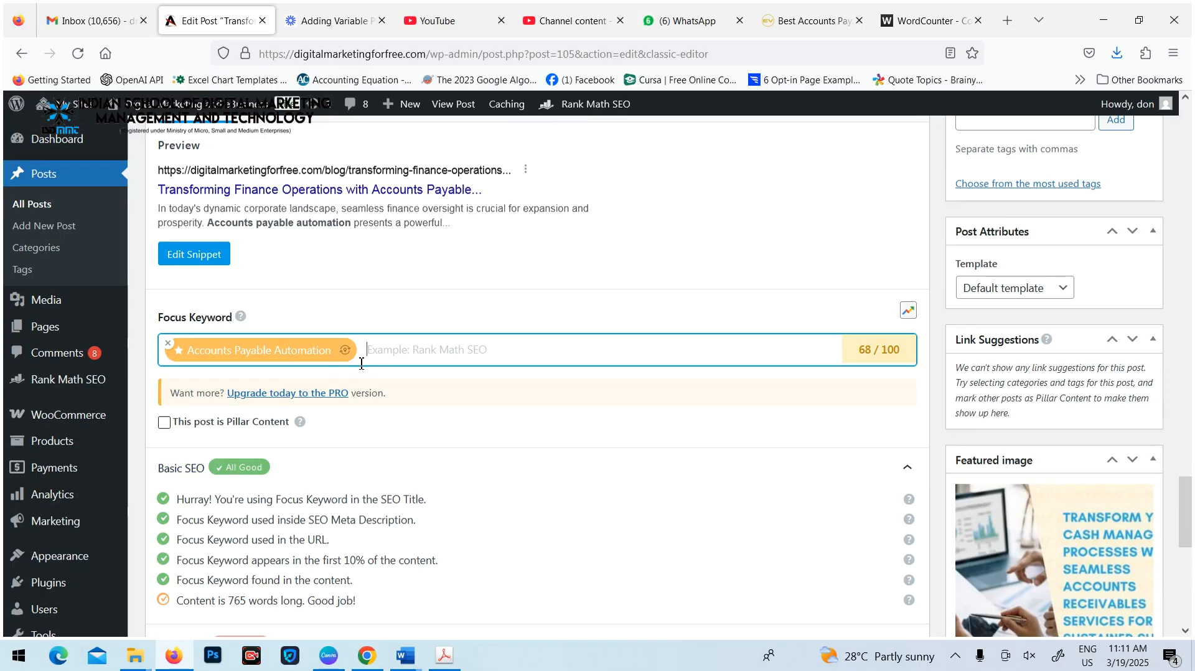
Remove the "Accounts Payable Automation" focus keyword and highlight the Basic SEO requirement about the SEO title
click(168, 343)
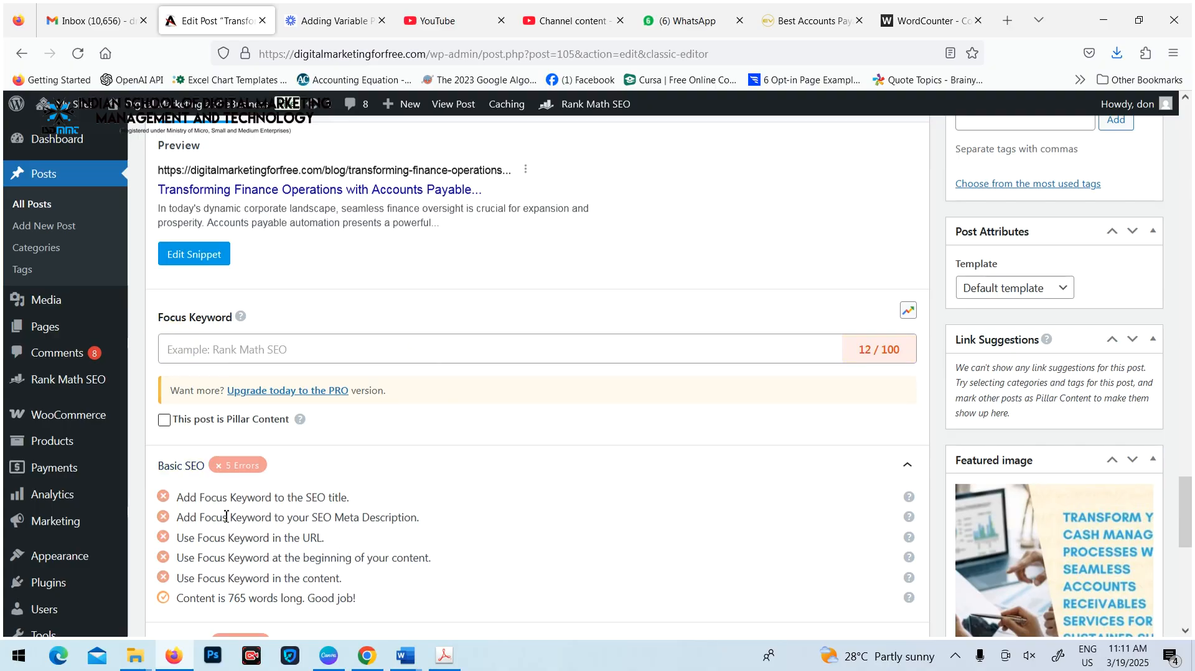
drag(181, 500, 386, 503)
click(479, 520)
click(218, 356)
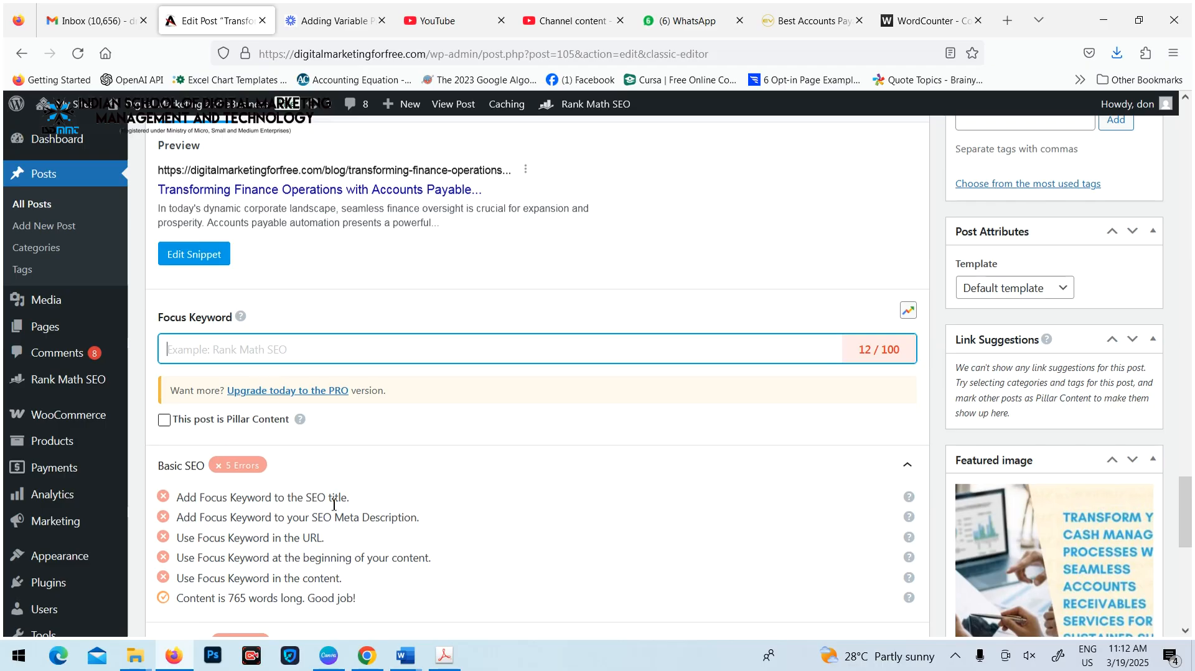
drag(338, 497, 368, 499)
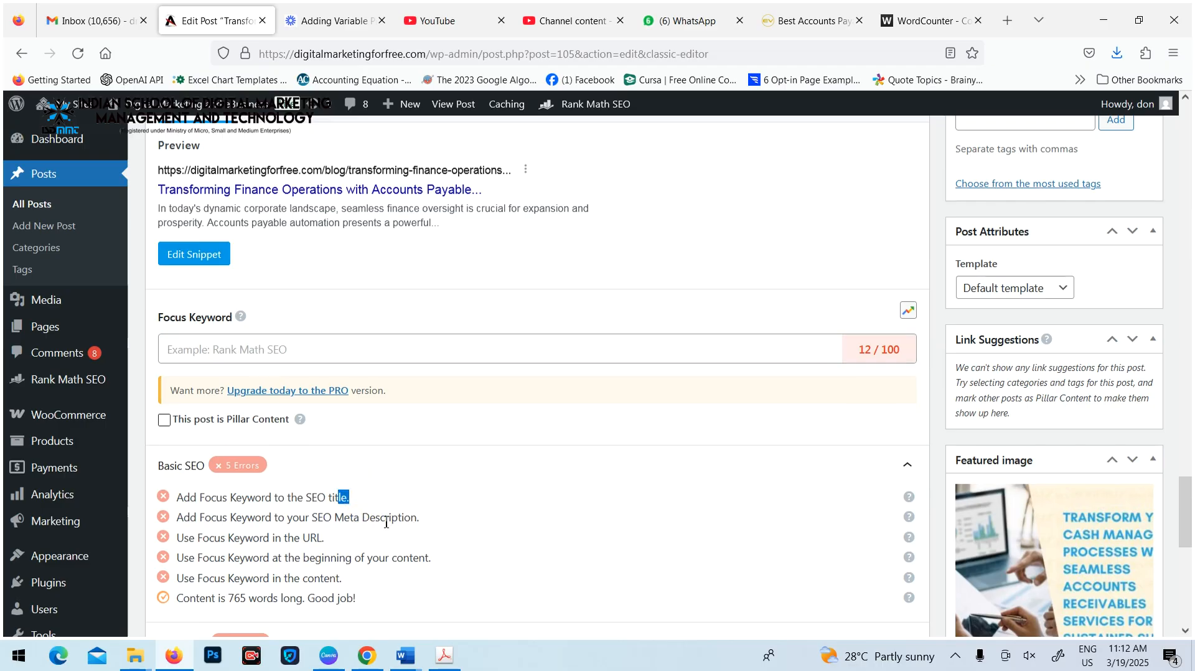
Set the Rank Math focus keyword to "Accounts Payable Automation" again
scroll(293, 380, up, 2)
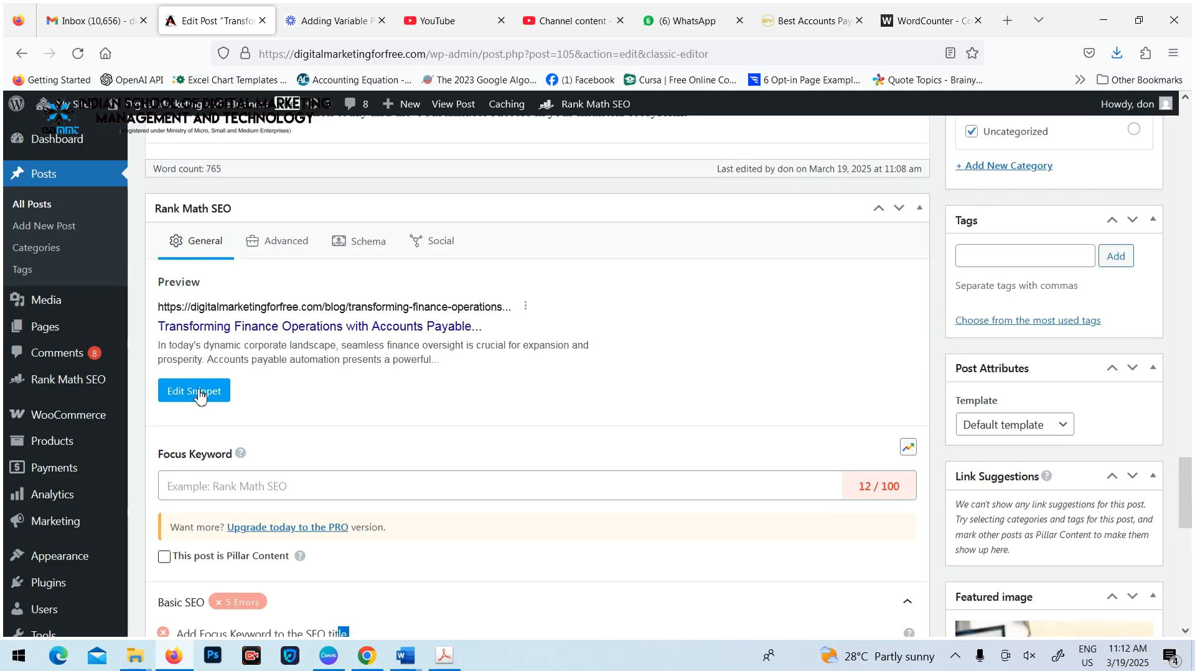
scroll(235, 529, down, 4)
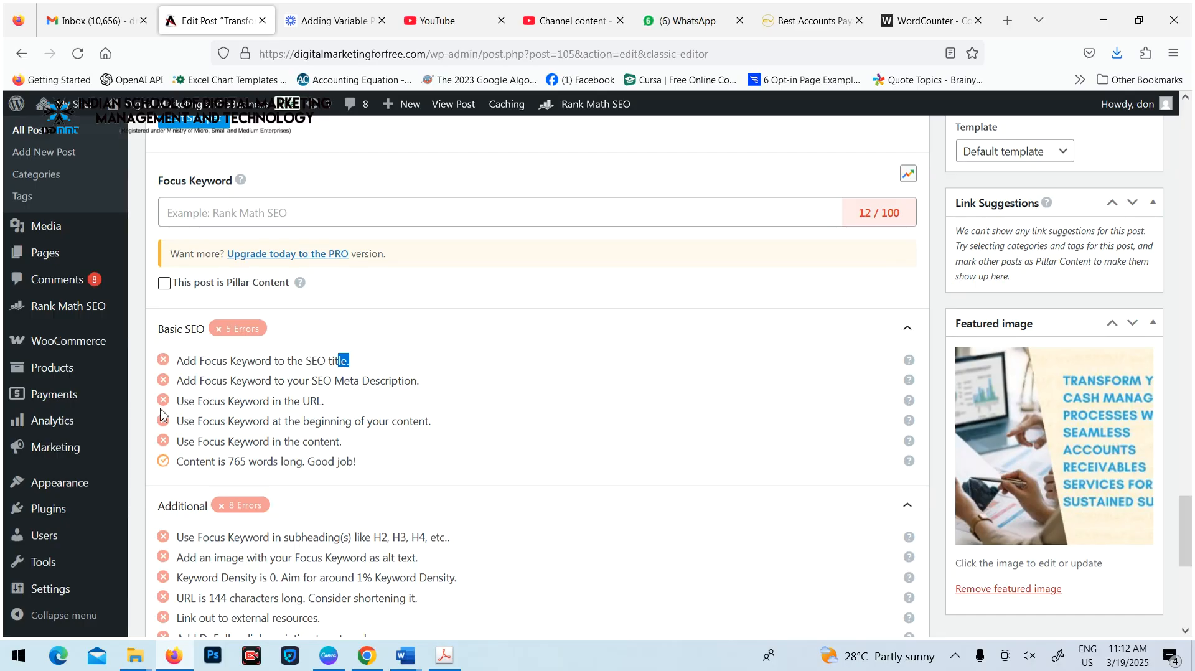
click(204, 215)
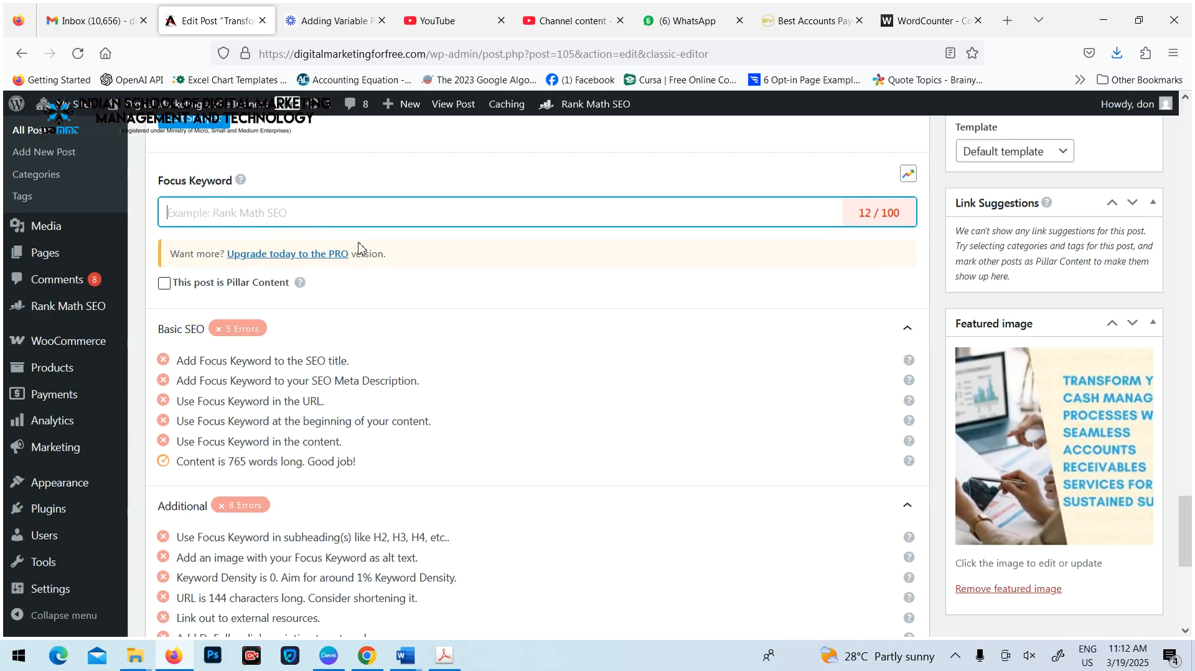
key(ctrl+v)
key(Return)
Open the snippet editor and examine the length counters and limits of the title, permalink and description
scroll(428, 440, up, 2)
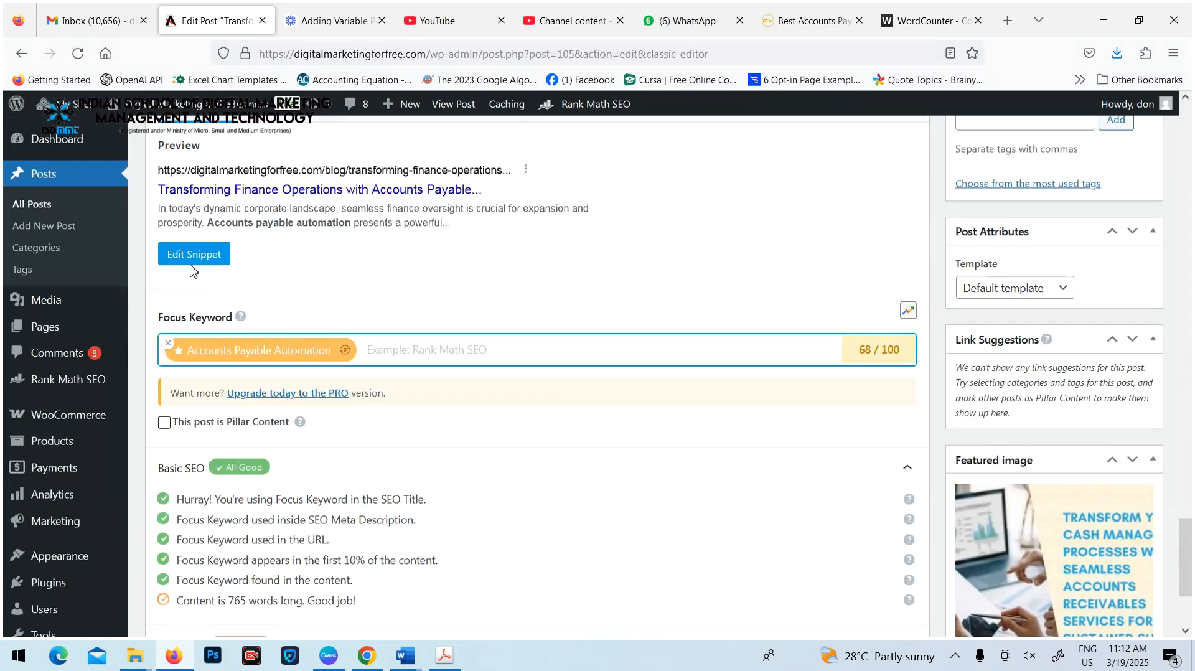
click(190, 262)
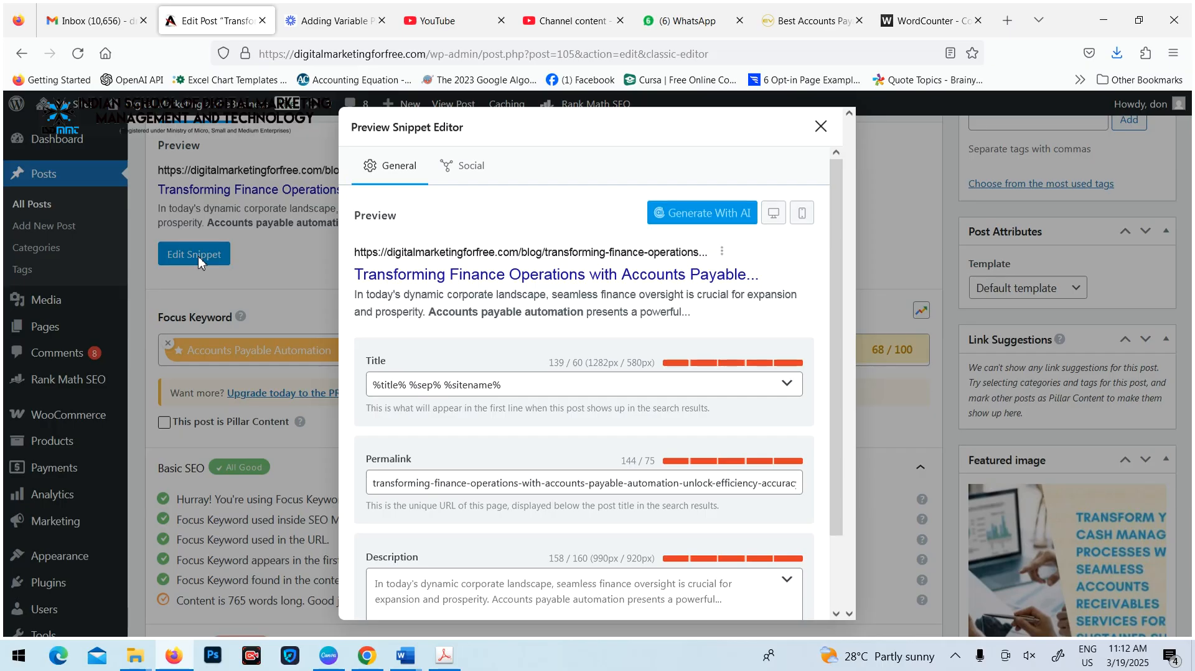
click(520, 384)
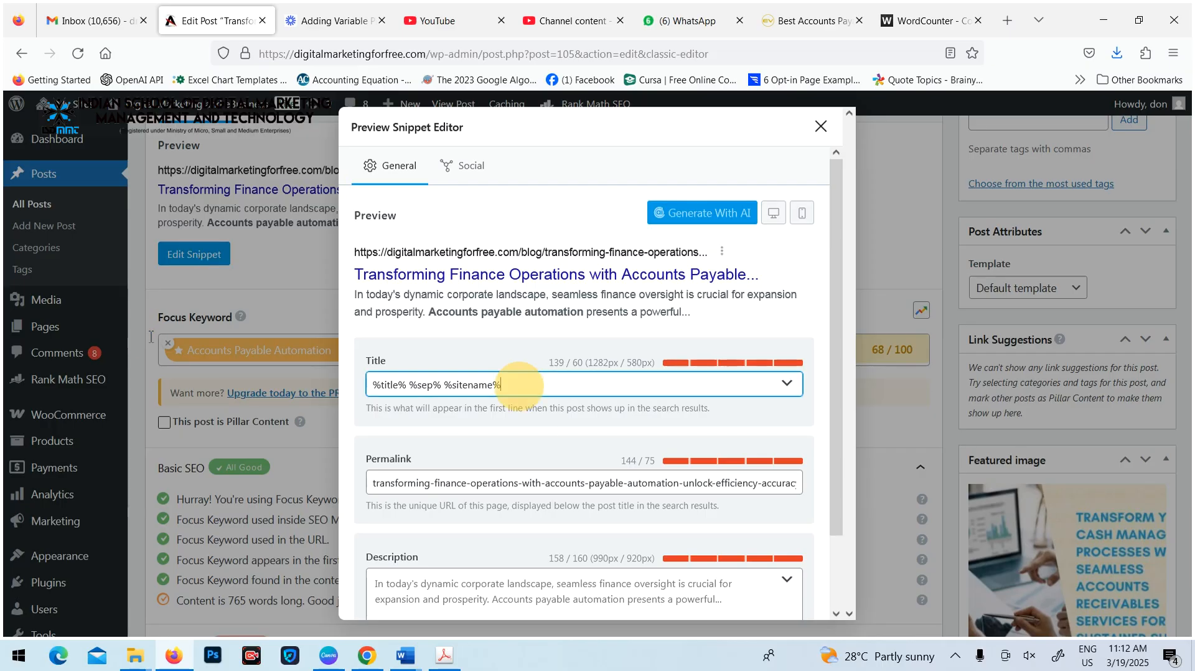
key(ctrl+a)
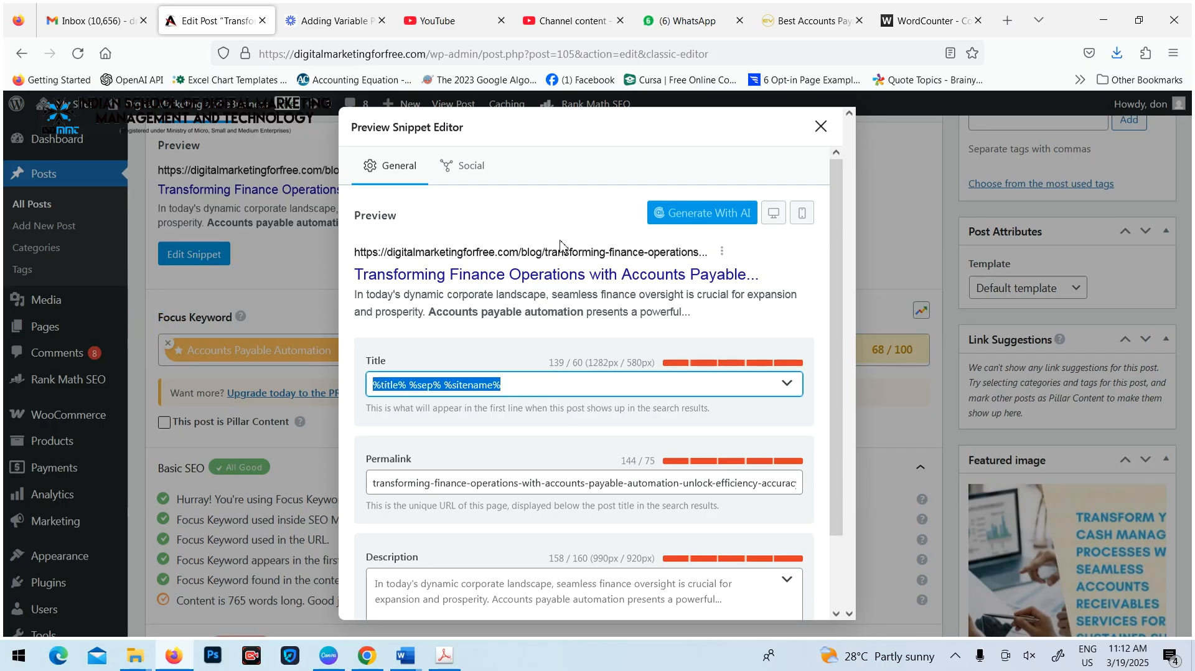
click(415, 578)
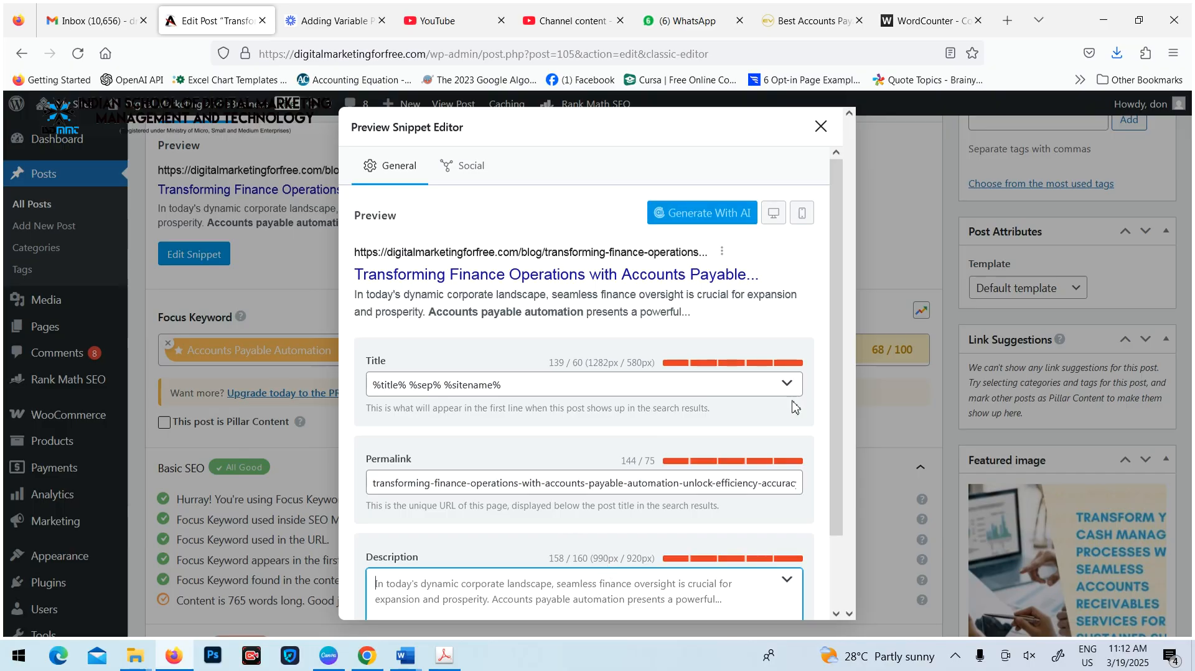
click(662, 119)
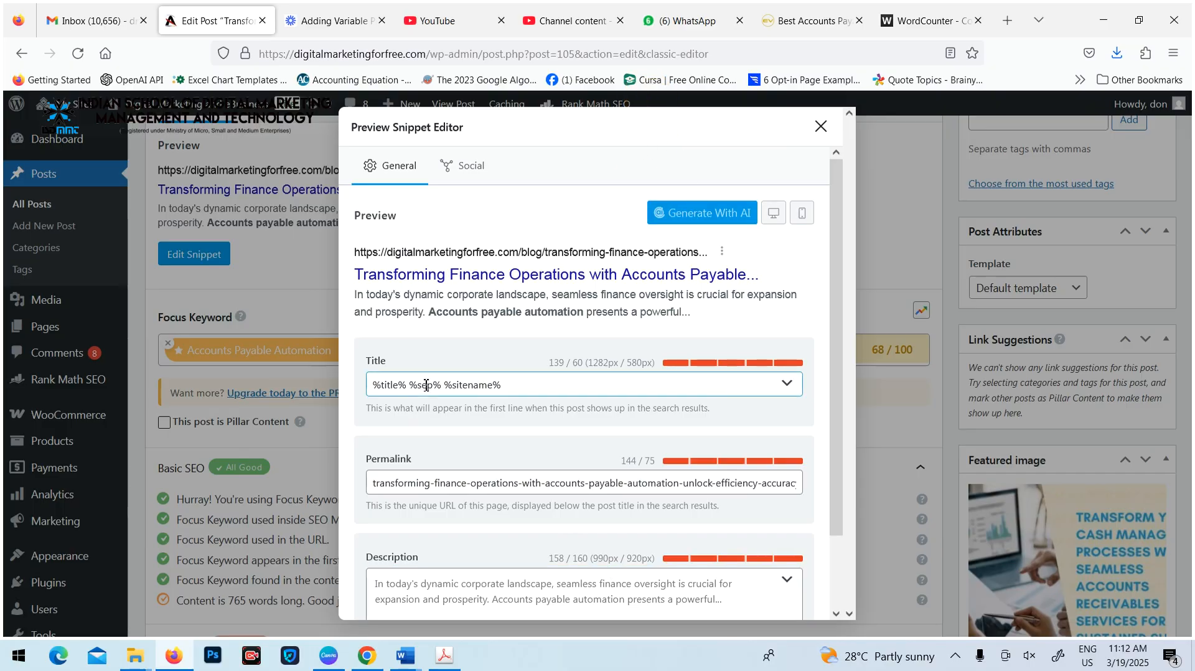
drag(510, 384, 344, 384)
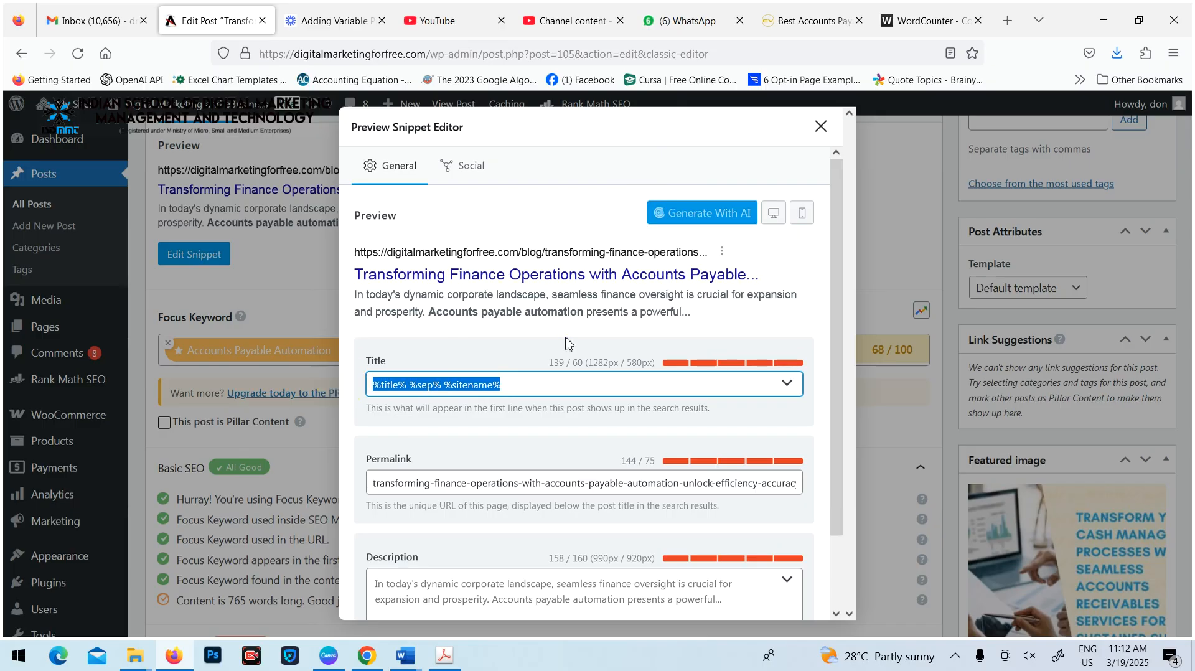
drag(586, 363, 656, 366)
click(589, 387)
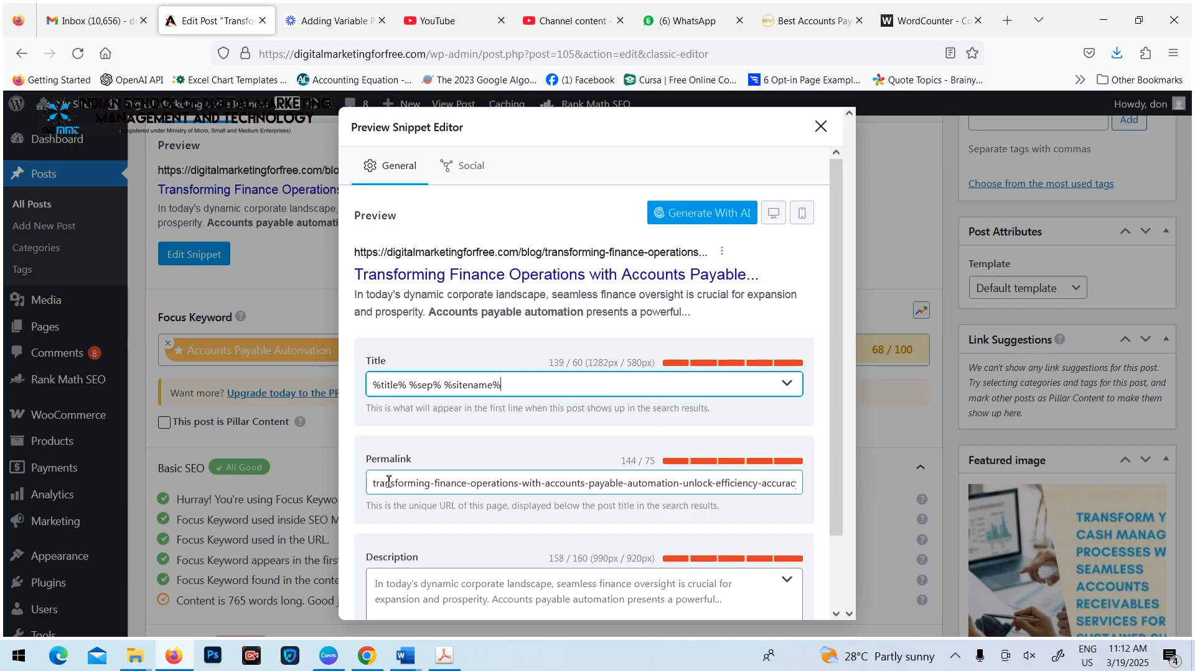
drag(647, 462, 652, 462)
scroll(632, 465, down, 2)
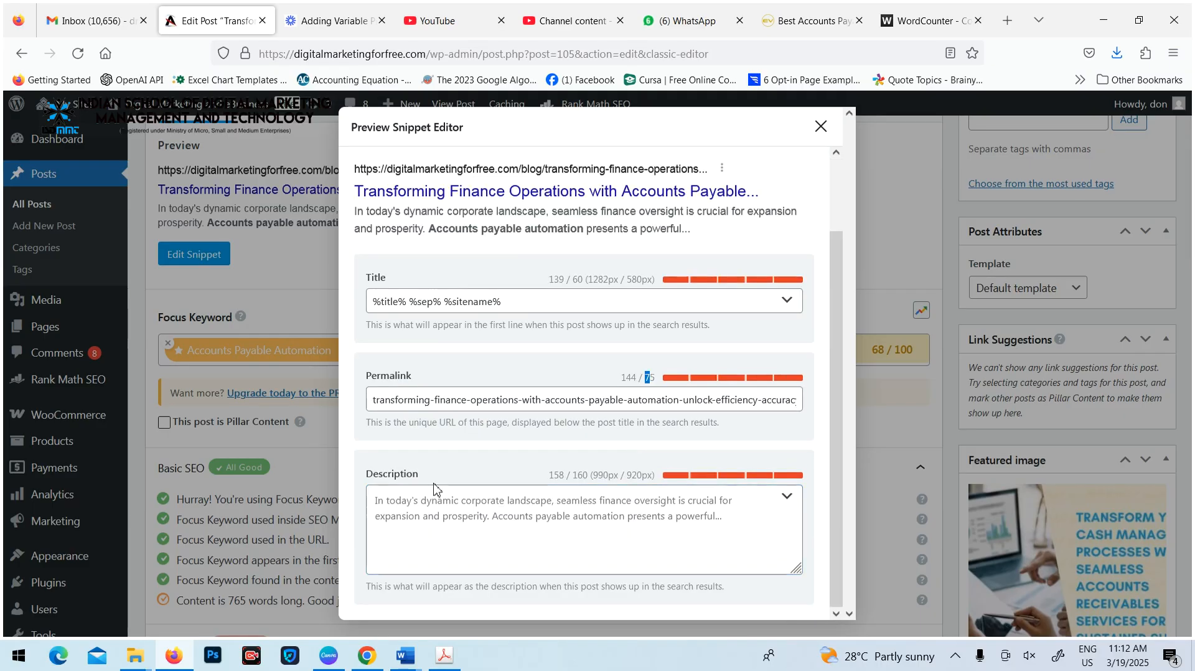
drag(574, 478, 598, 485)
click(641, 480)
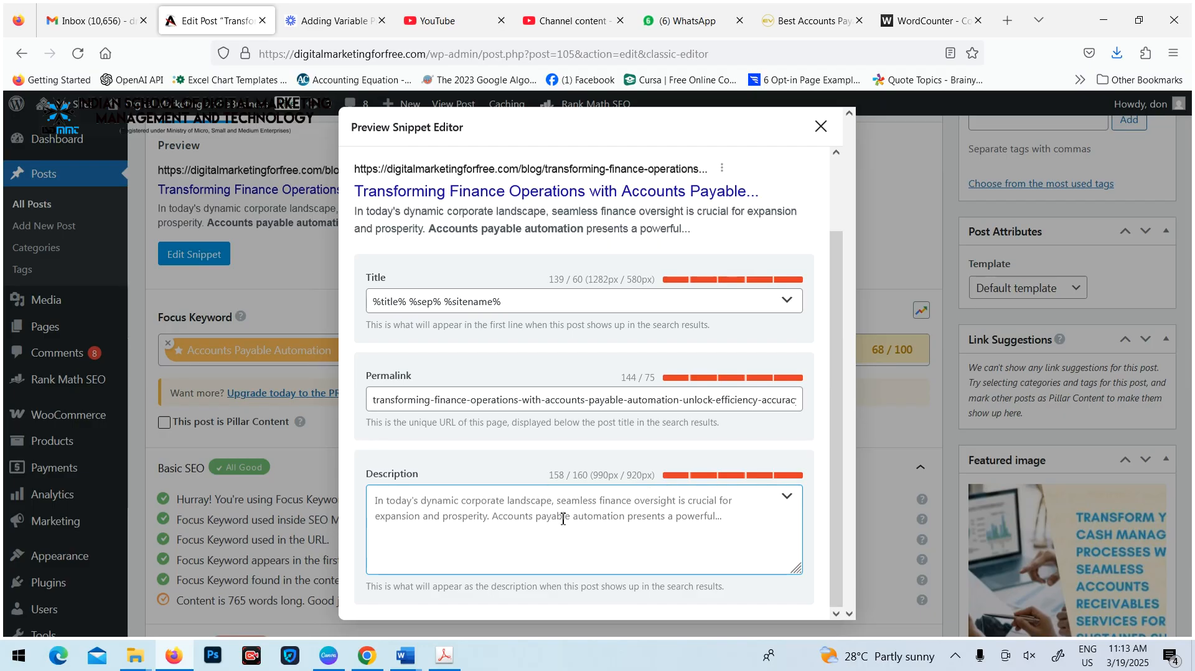
Replace the snippet title with "Affordable Accounts Payable Automation Services Available"
drag(515, 303, 142, 262)
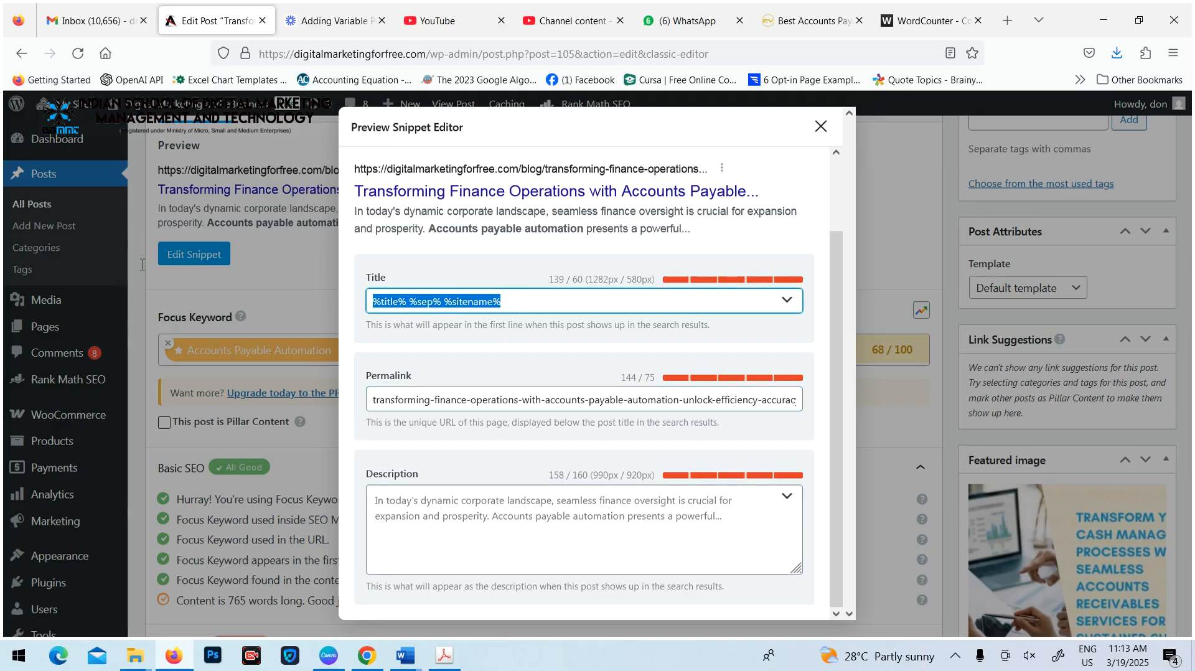
text(Accounts Payable Automation)
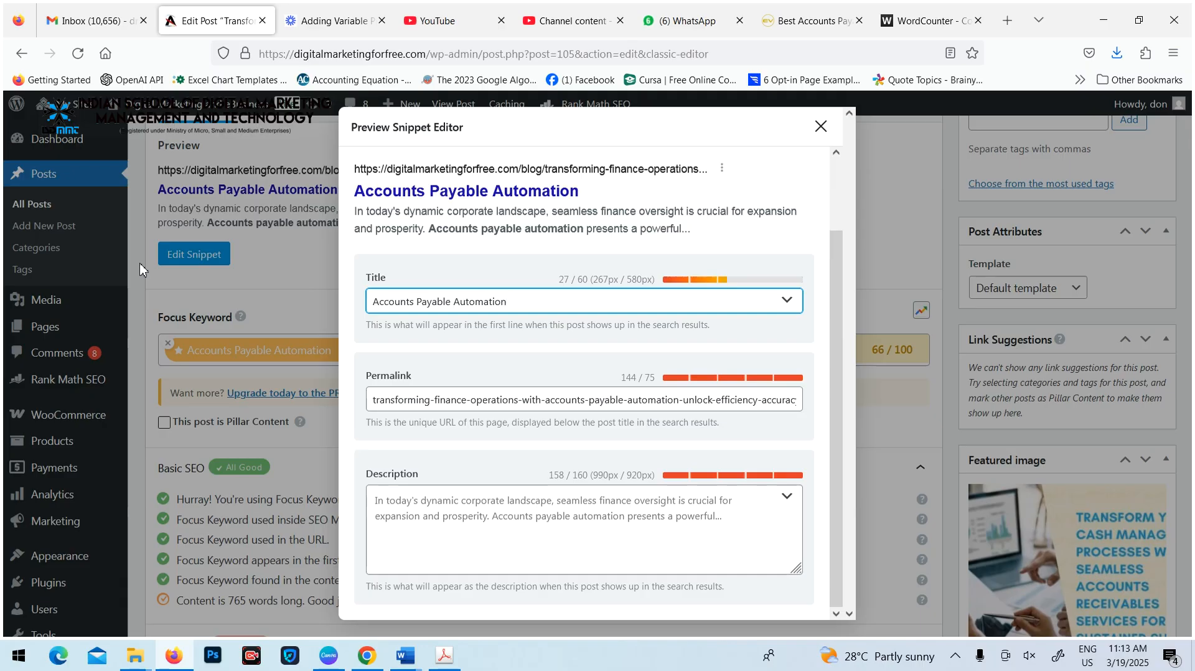
text(Affordable)
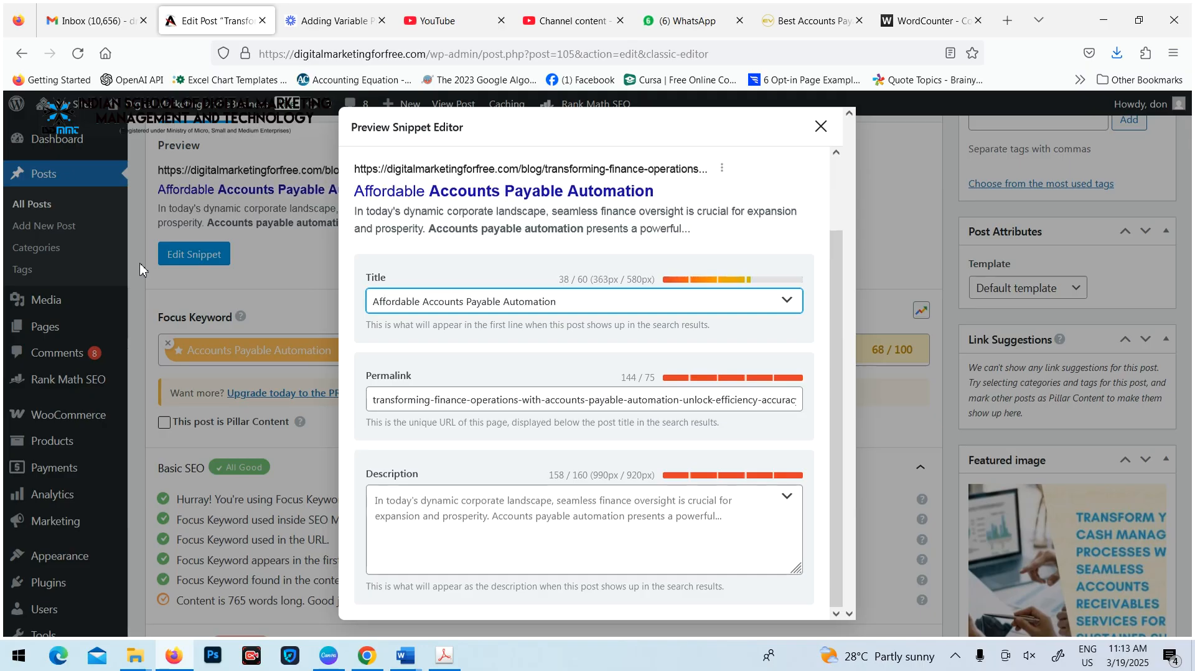
key(End)
text(Services)
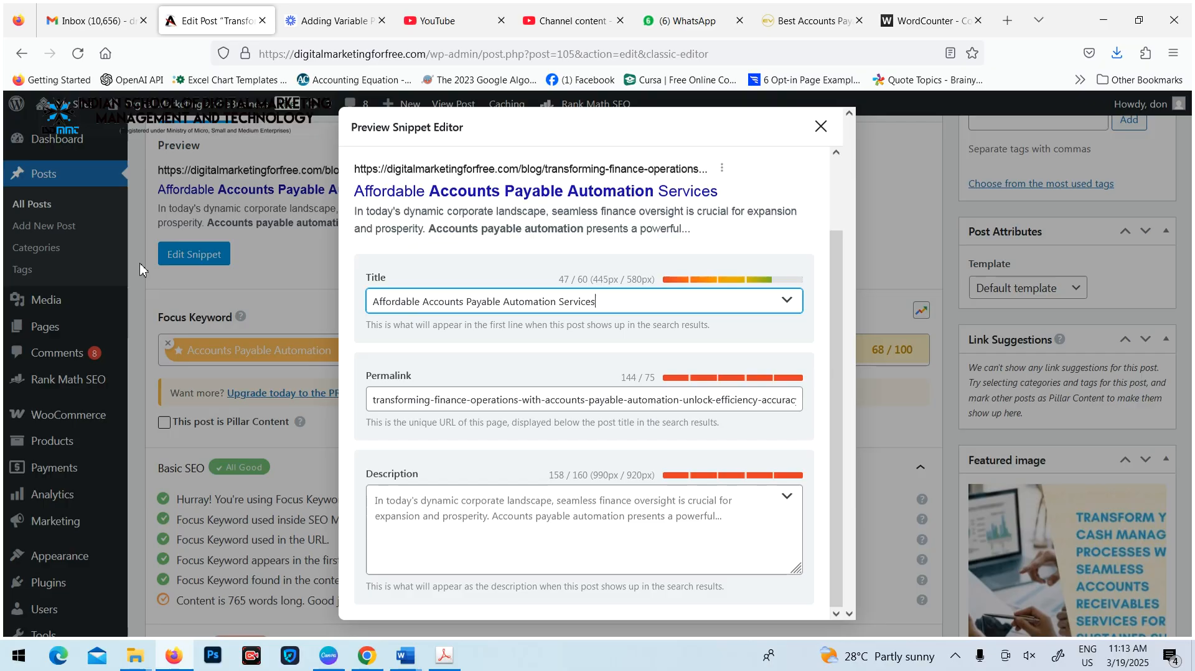
text( Available)
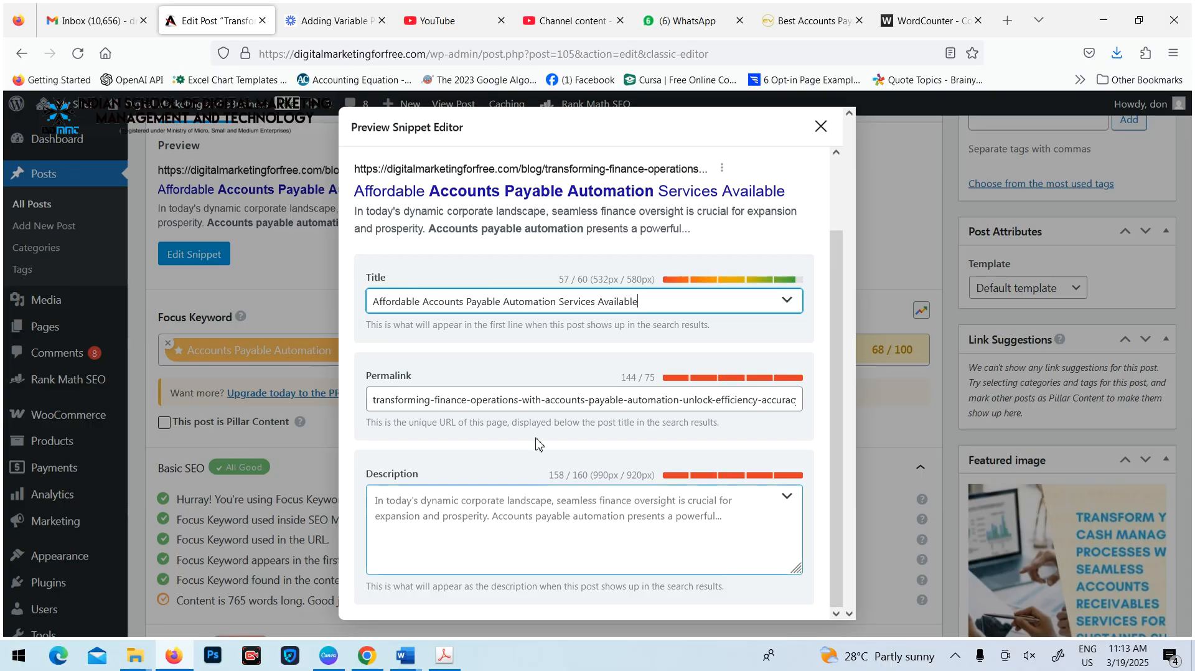
Replace the snippet permalink with the focus keyword text "Accounts Payable Automation"
click(394, 403)
click(375, 401)
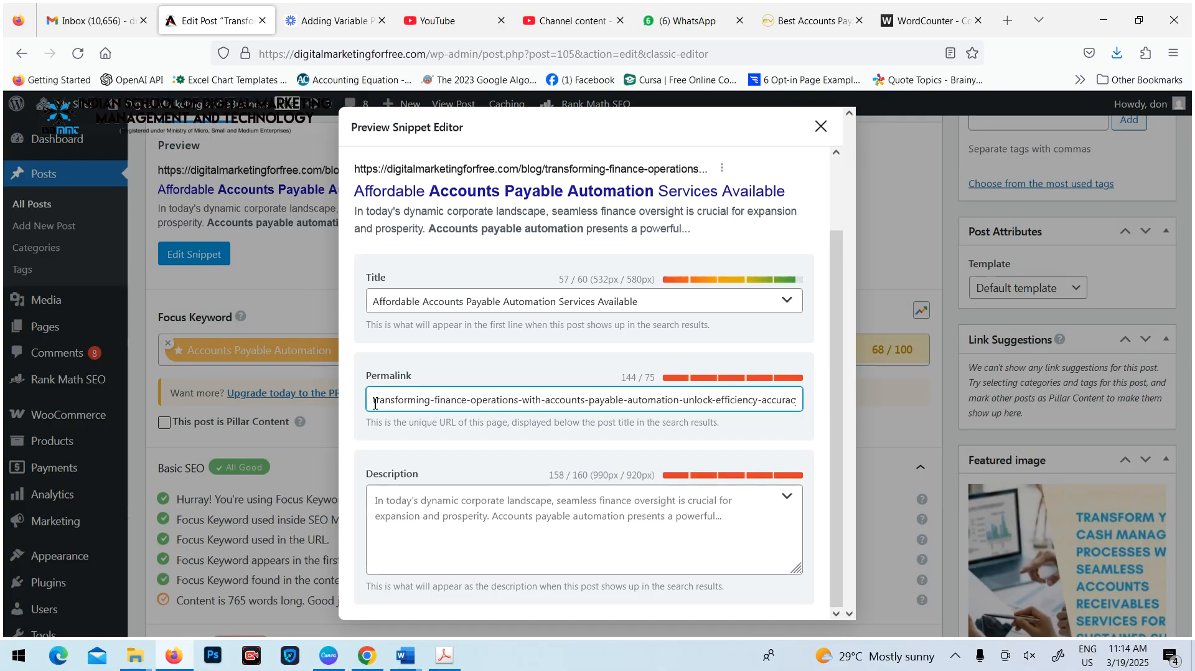
key(ctrl+a)
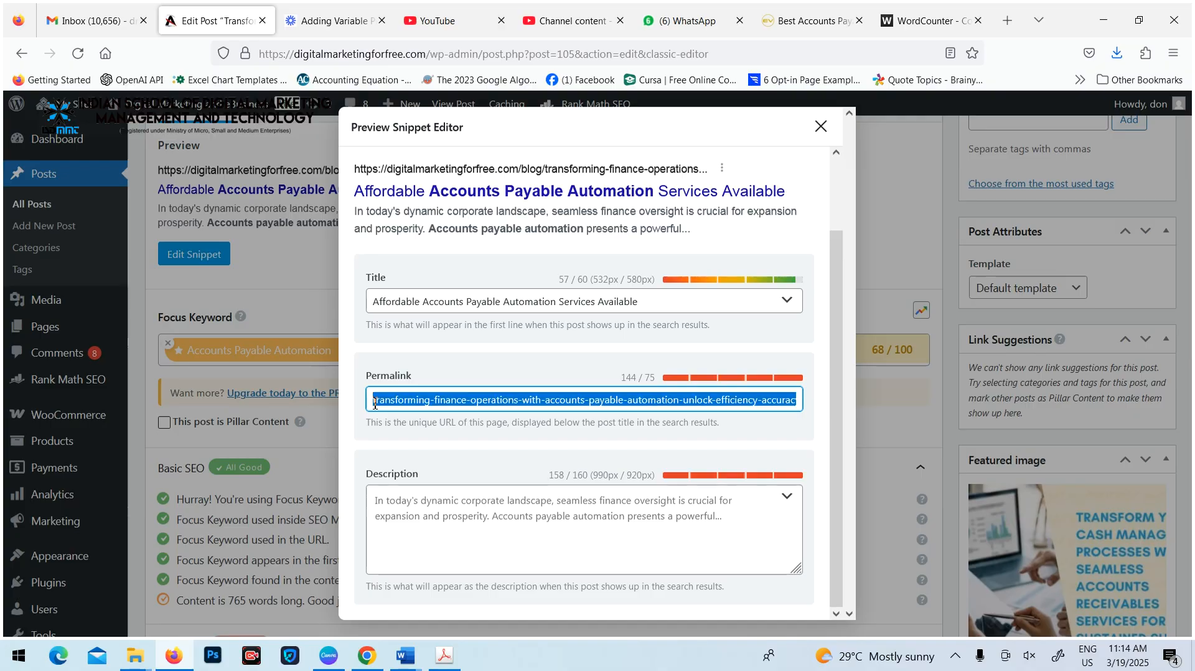
key(BackSpace)
text(Accounts Payable Automation)
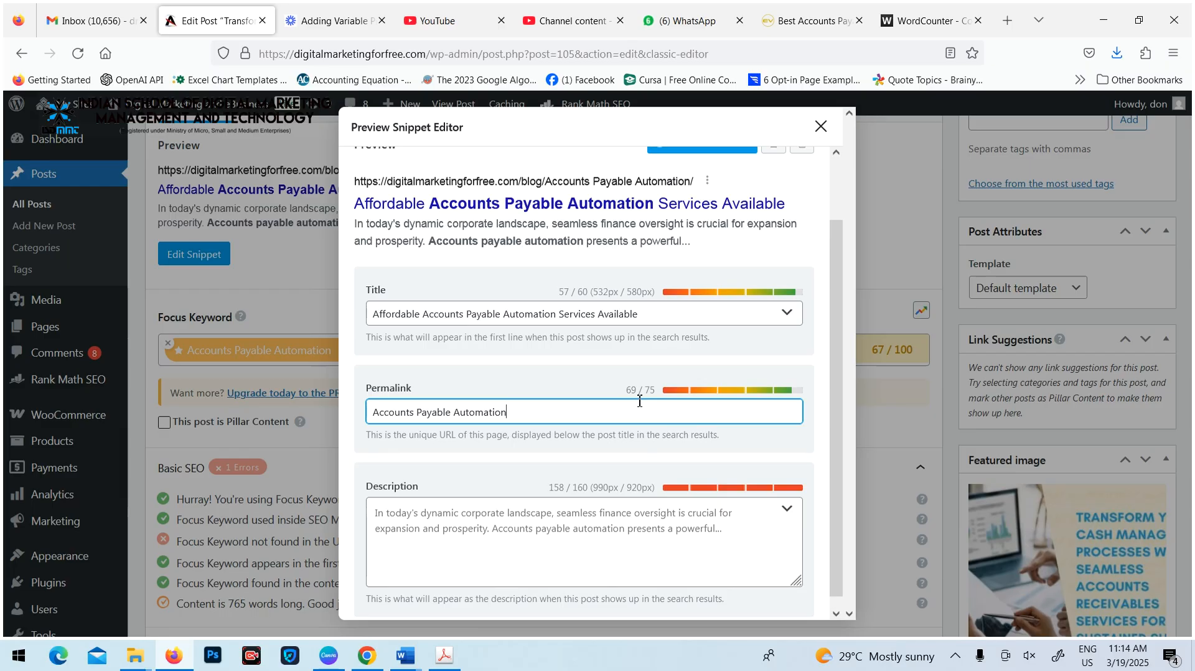
Fill the snippet description with the article's title line, "Transforming Finance Operations with Accounts Payable Automation: Unlock Efficiency, Accuracy, and Growth", copied from WordCounter
scroll(639, 401, down, 1)
click(726, 517)
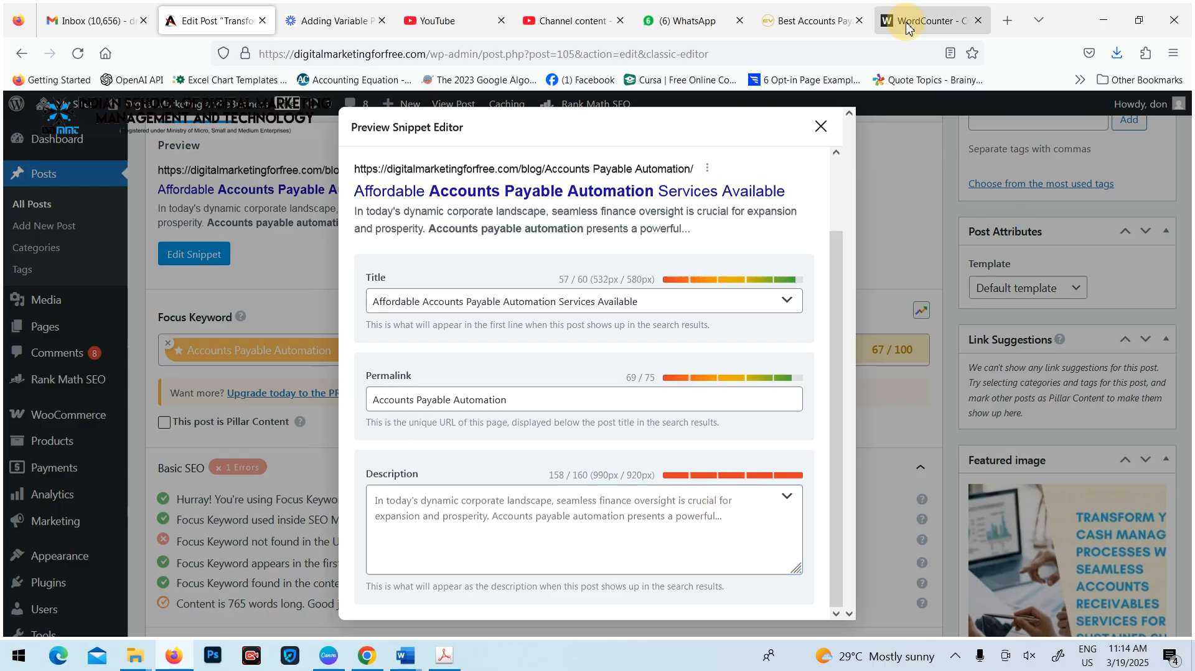
click(928, 21)
scroll(313, 415, up, 5)
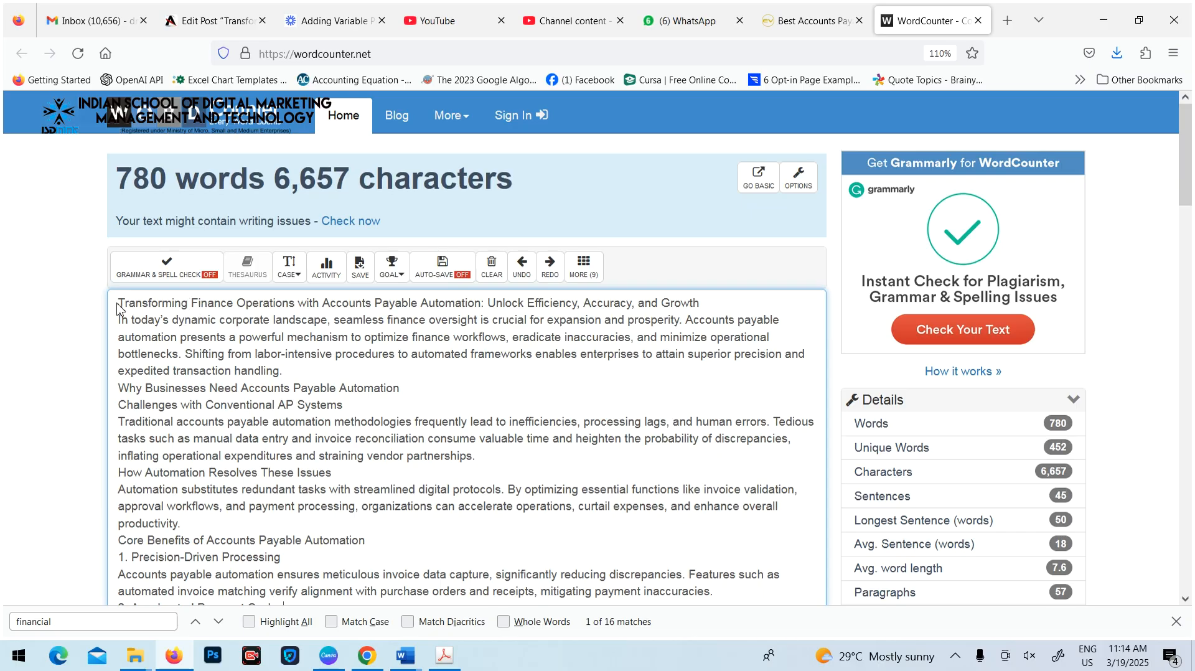
drag(120, 303, 732, 305)
key(ctrl+c)
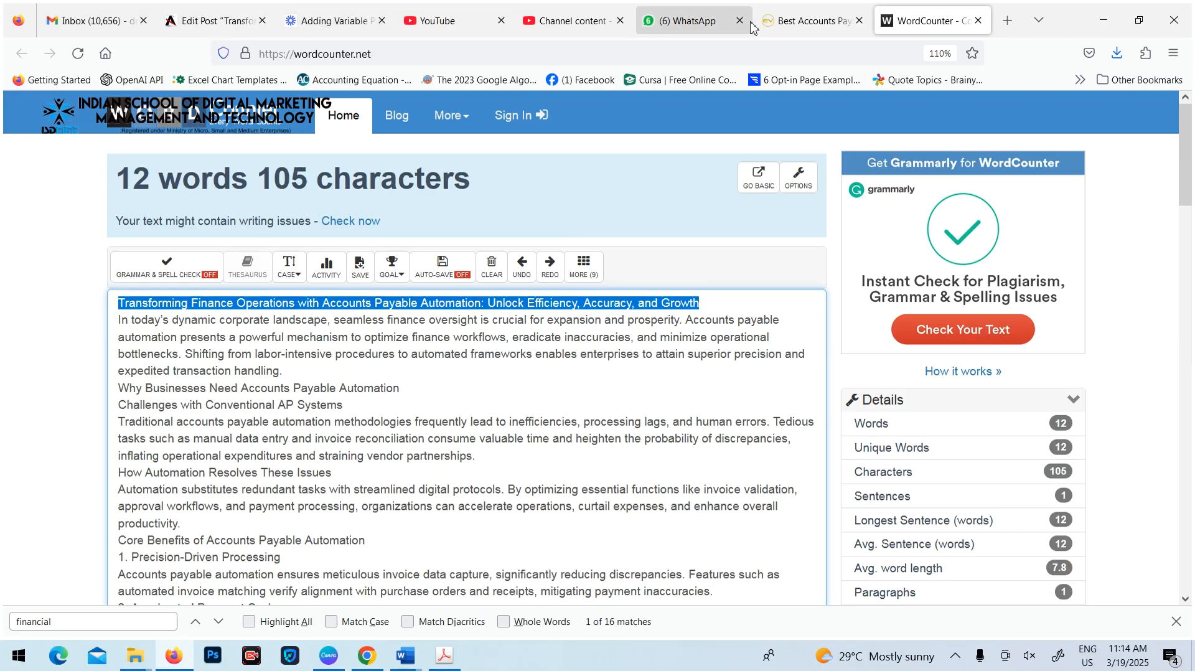
click(178, 657)
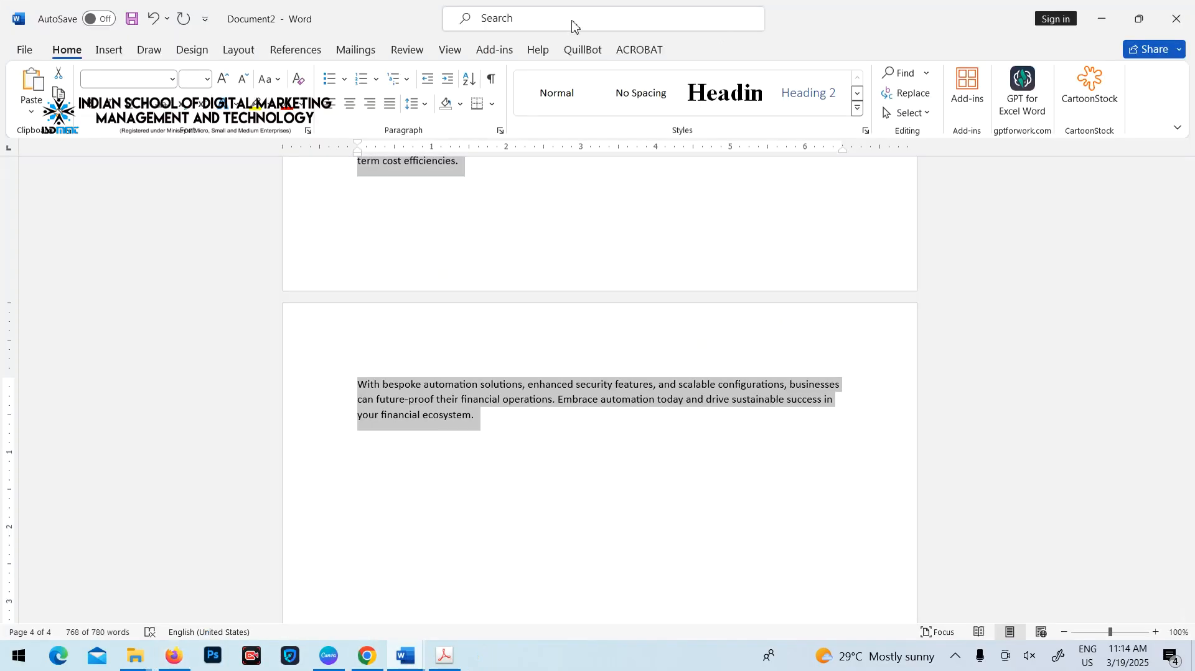
click(175, 657)
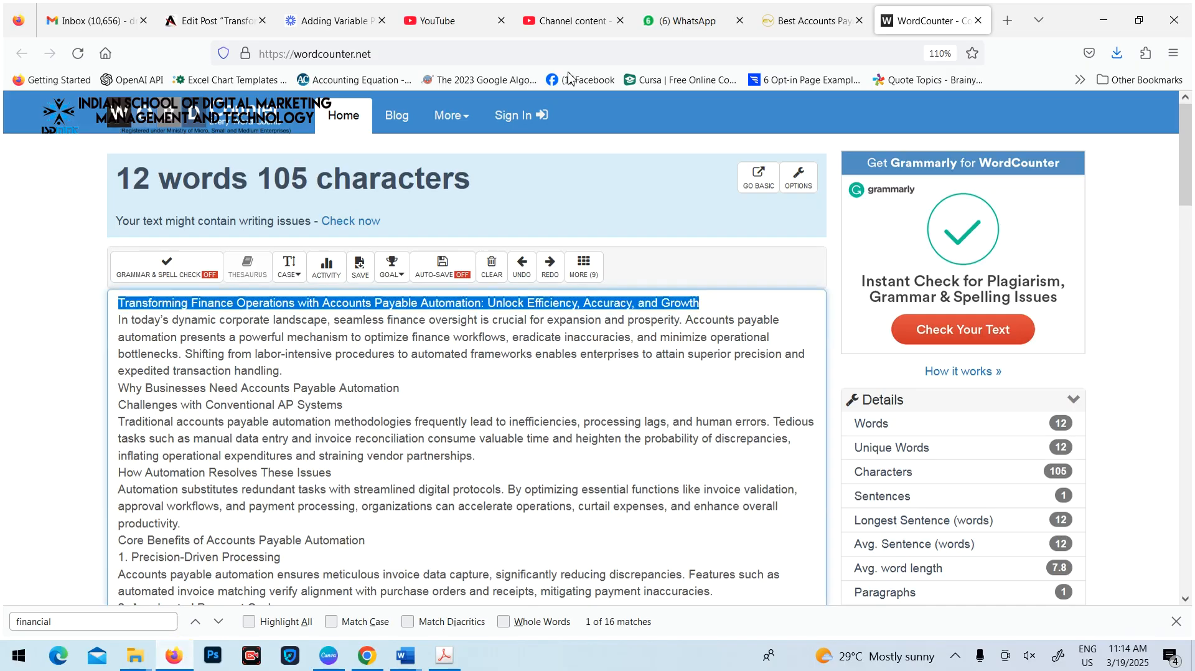
click(786, 24)
click(918, 24)
click(212, 21)
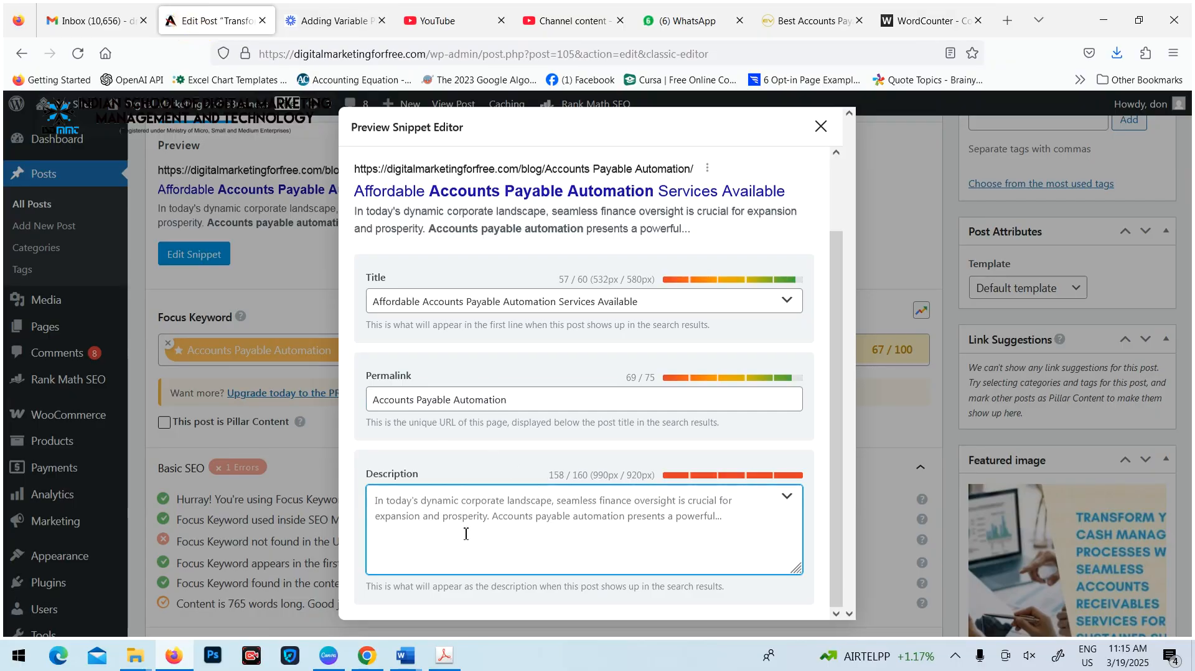
click(429, 520)
key(ctrl+v)
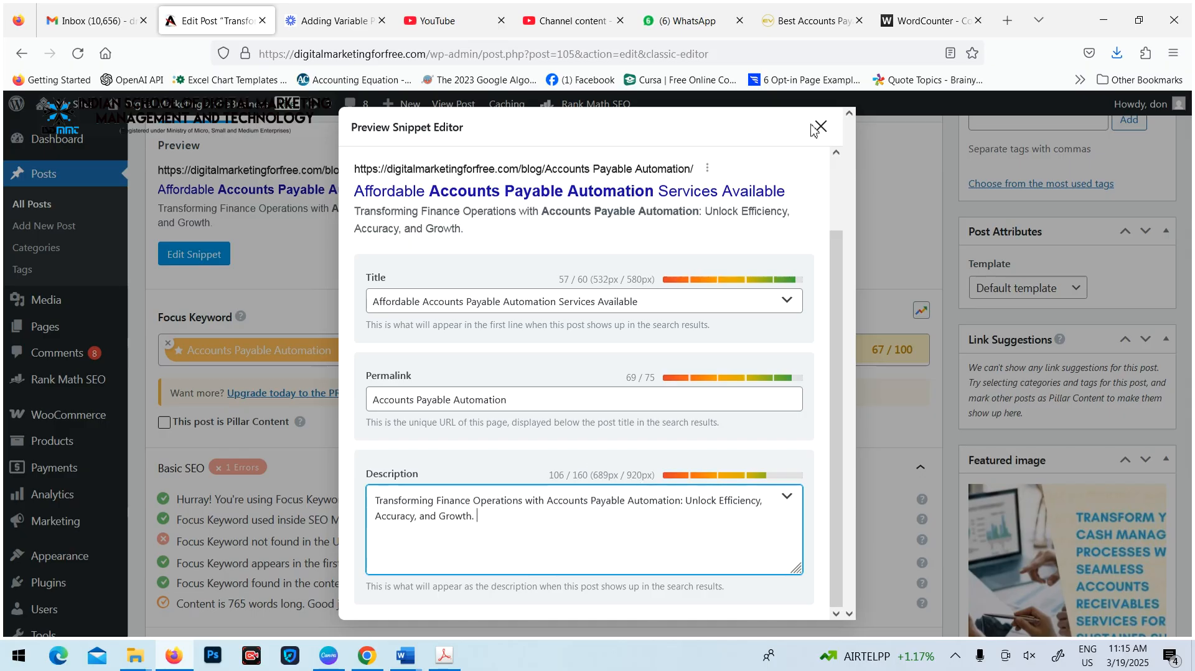
Append "Automation refines every phase of the accounts payable lifecycle", copied from the article text in WordCounter, to the snippet description
click(862, 25)
click(887, 25)
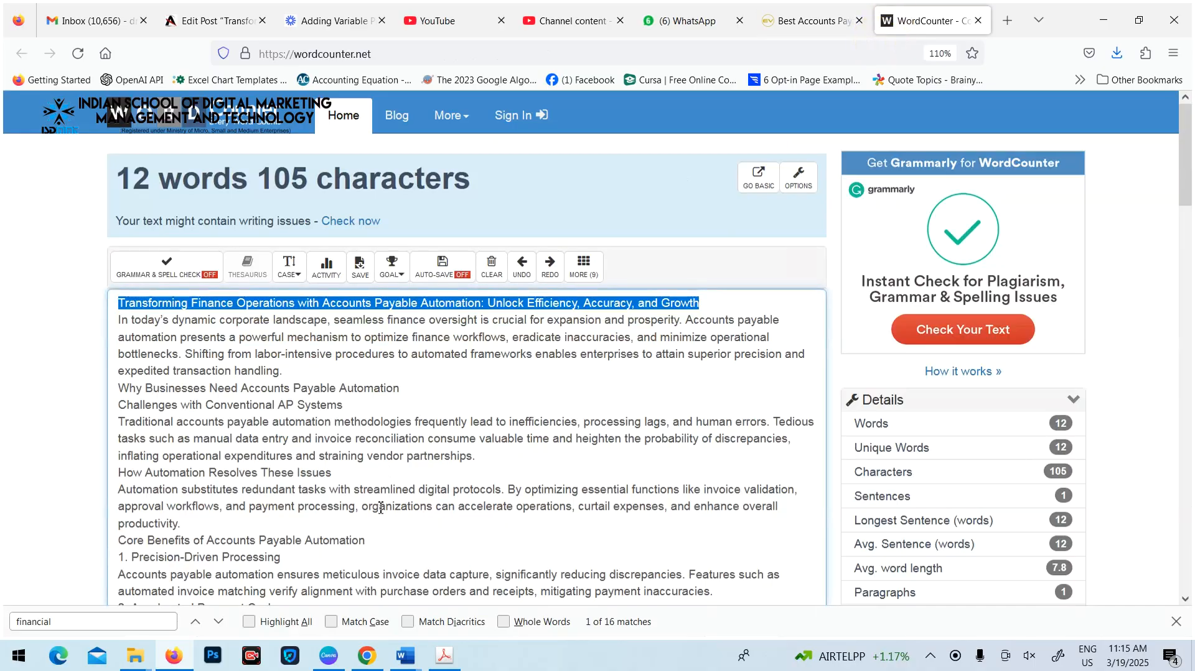
scroll(505, 294, down, 3)
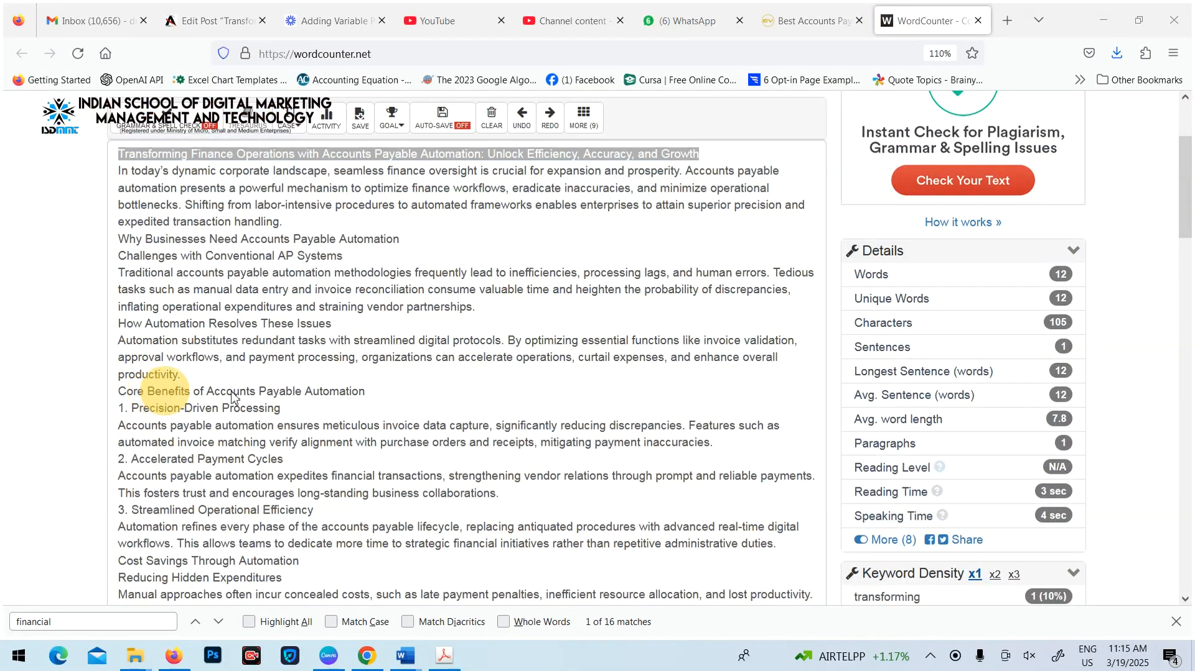
click(206, 394)
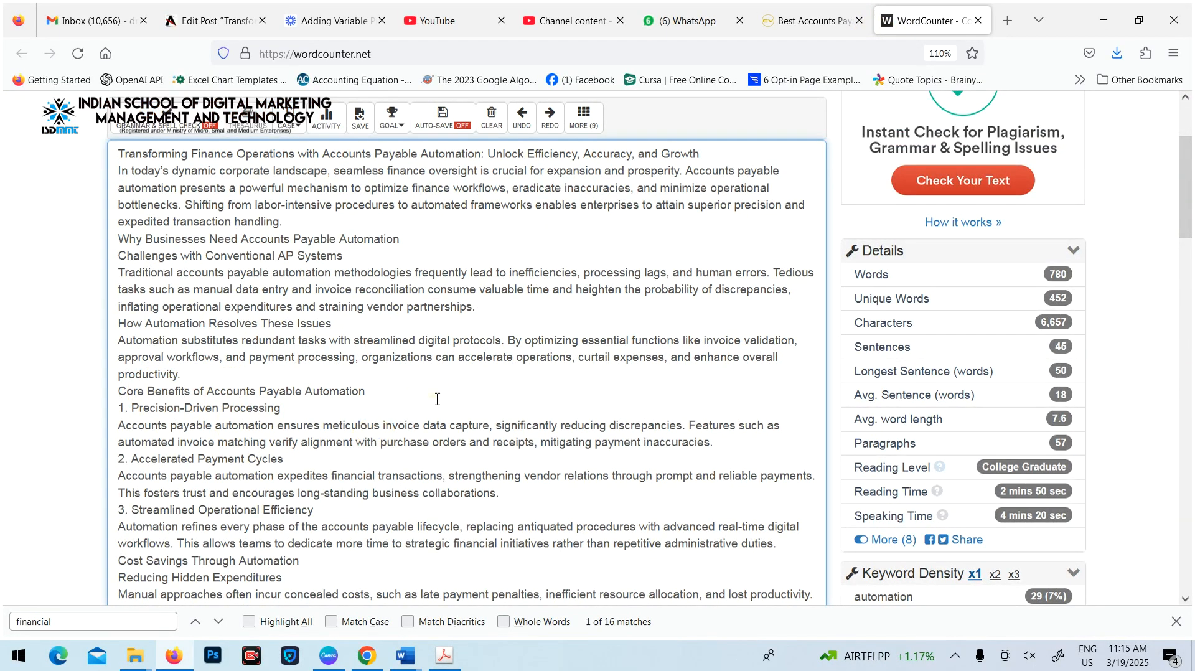
click(253, 491)
drag(127, 529, 461, 529)
key(ctrl+c)
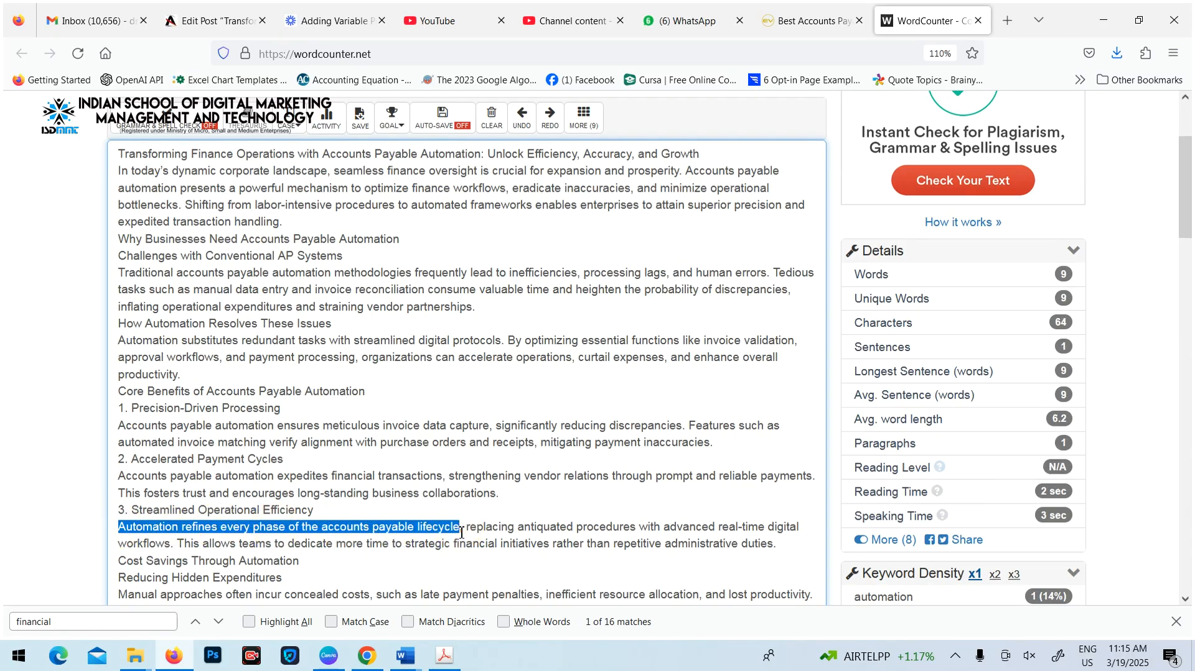
click(325, 22)
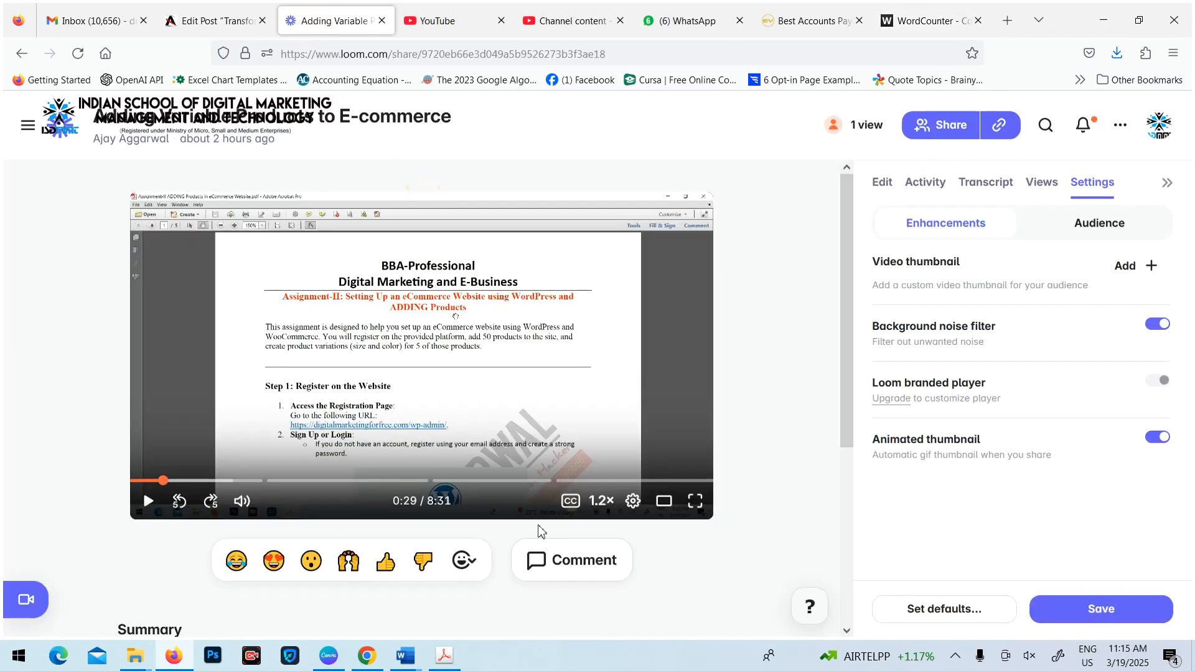
click(206, 20)
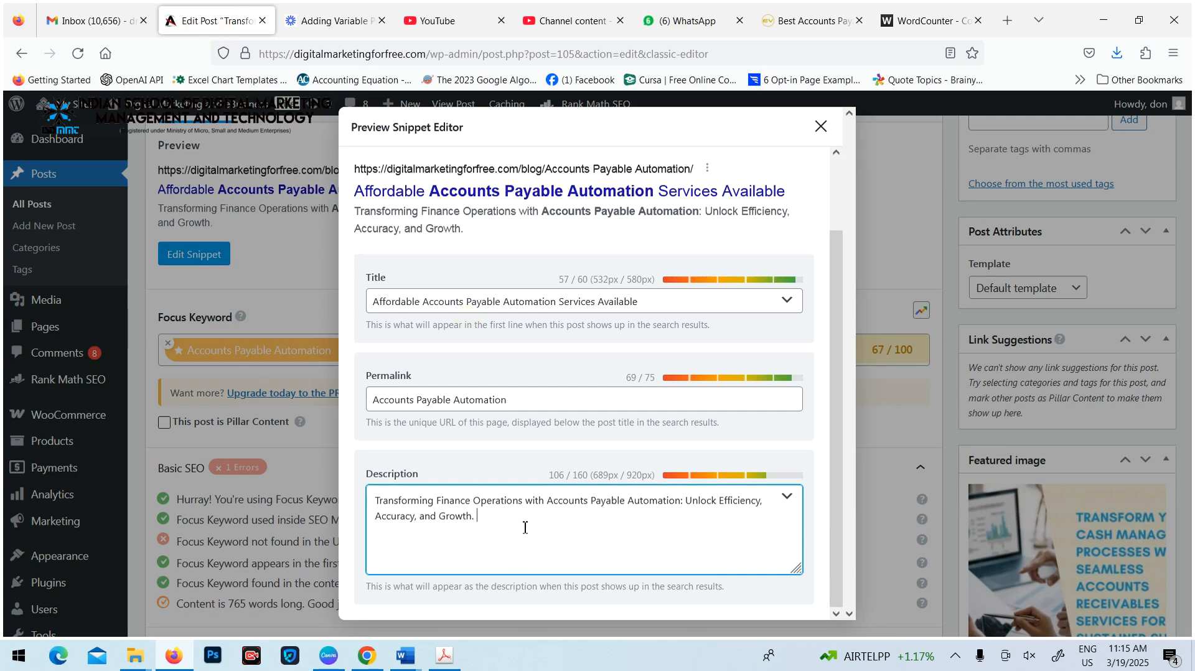
key(ctrl+v)
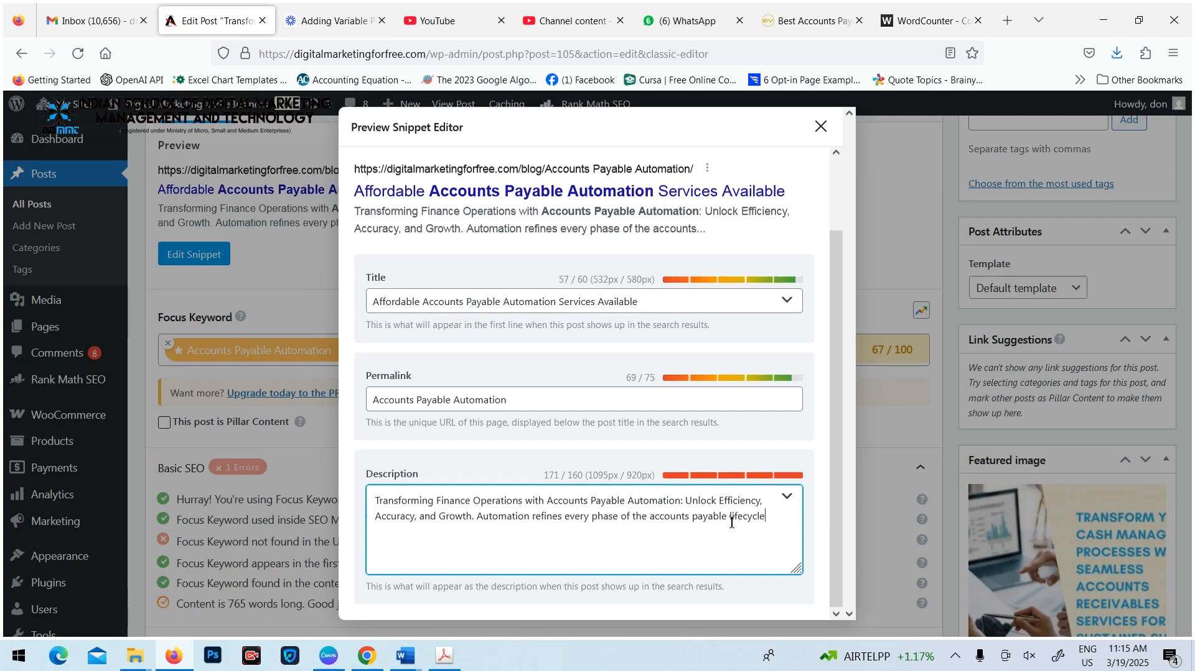
Shorten the second sentence of the snippet description to "Automation refines accounts payable."
click(559, 541)
drag(727, 519, 772, 519)
key(BackSpace)
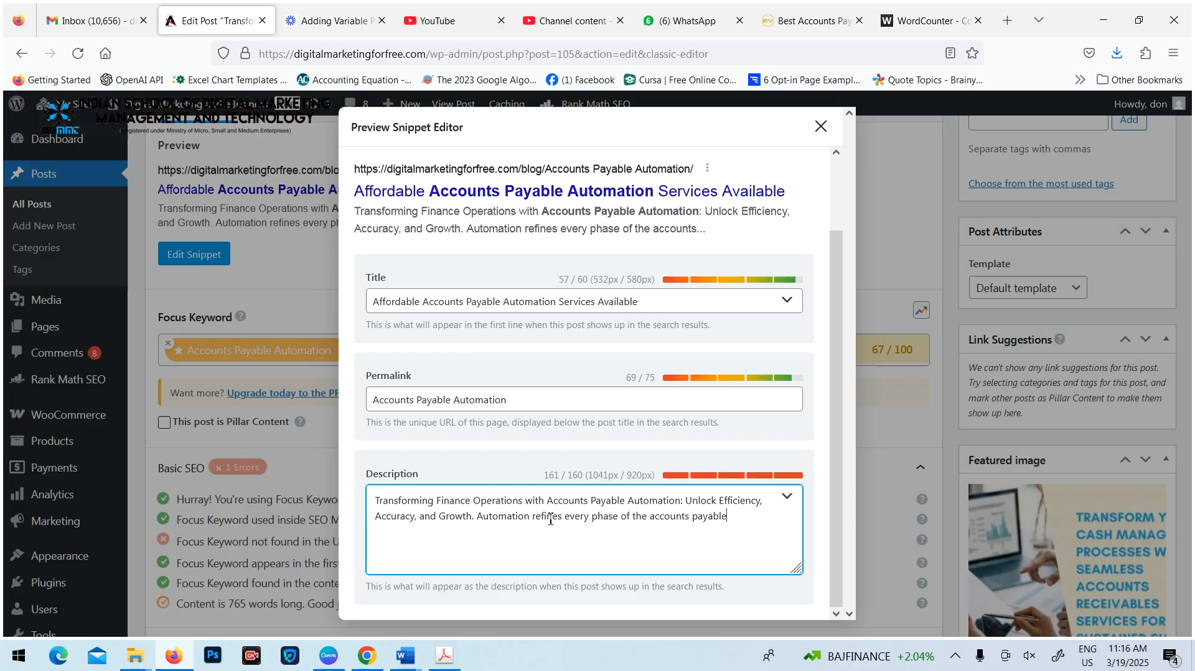
drag(565, 518, 650, 520)
key(BackSpace)
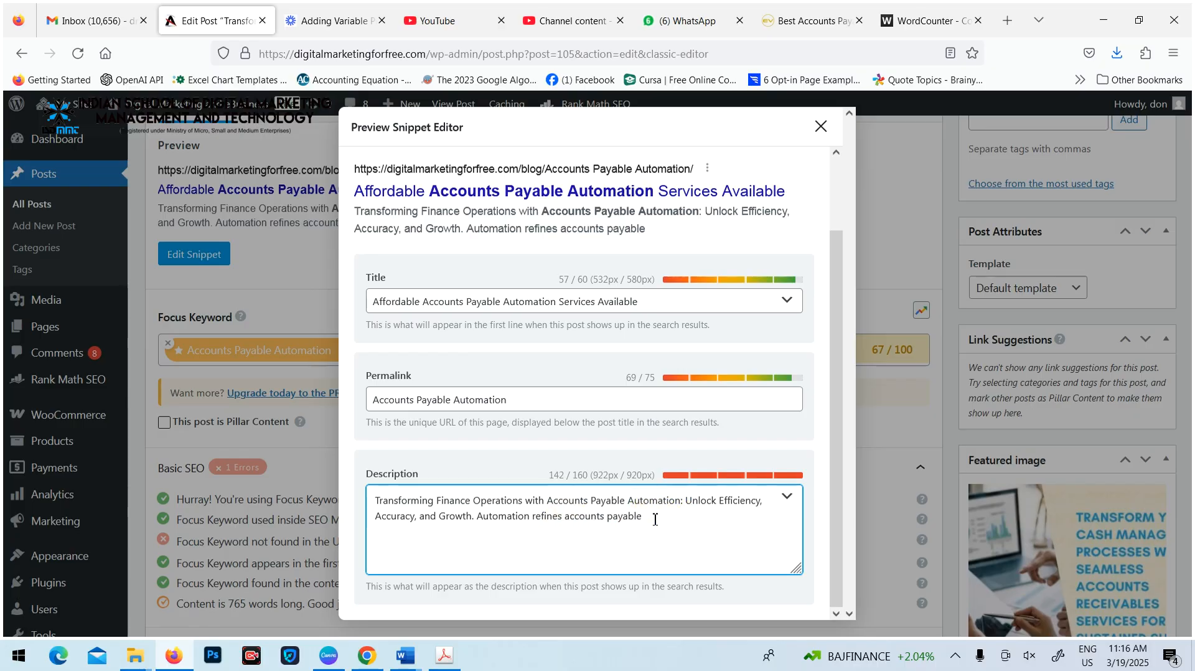
click(685, 579)
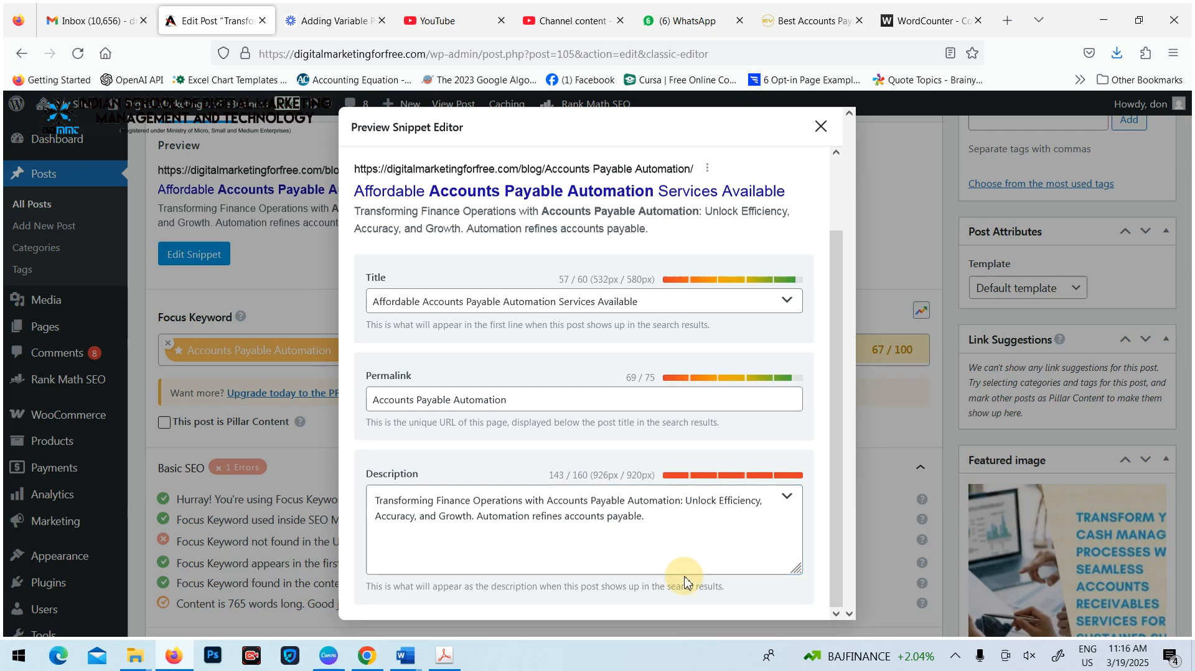
click(673, 459)
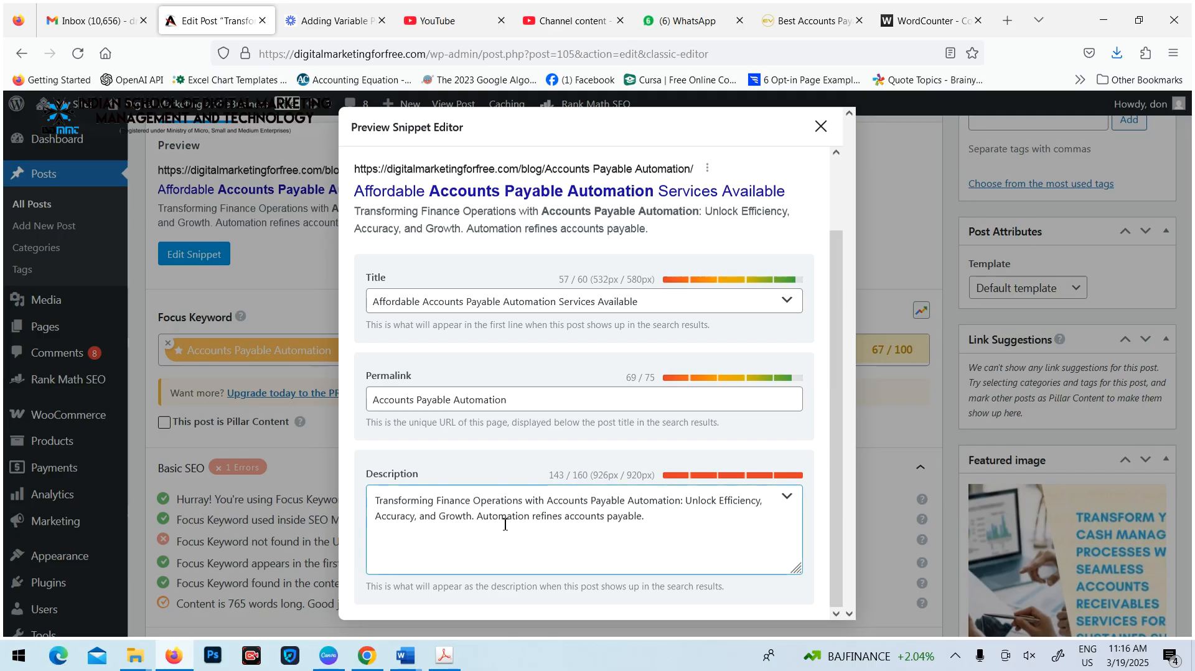
Lowercase the initials of "accounts", "automation", "unlock" and "efficiency" in the snippet description's first sentence, and close the snippet editor
click(630, 506)
key(BackSpace)
text(au)
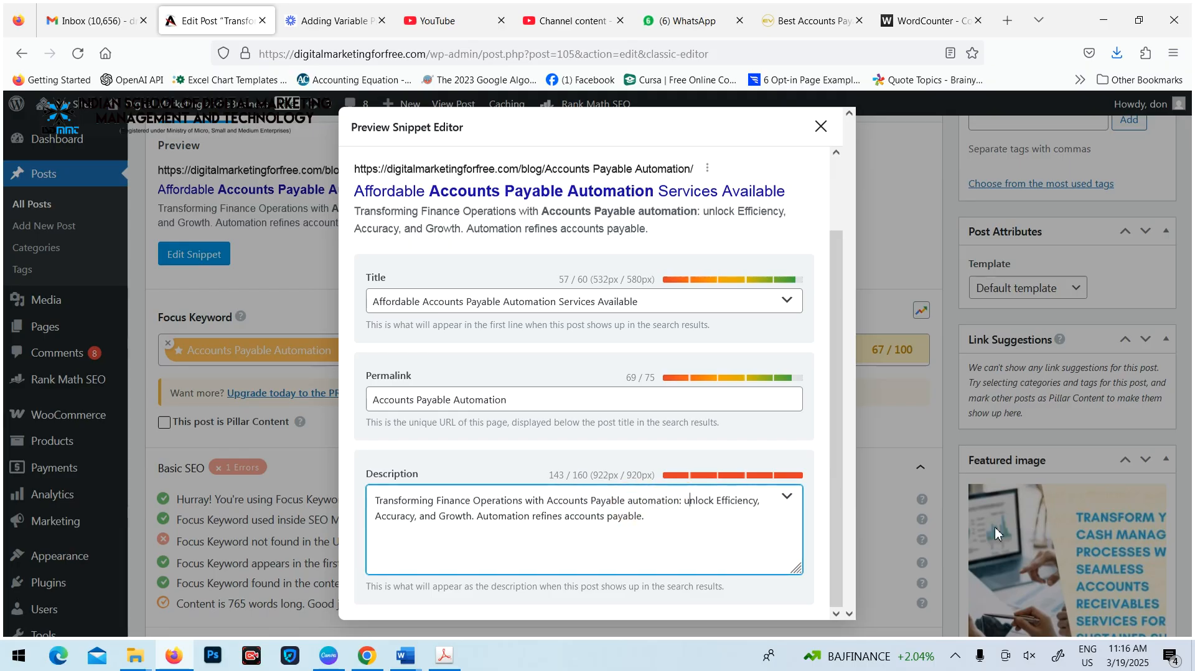
text(e)
key(BackSpace)
text(a)
click(692, 501)
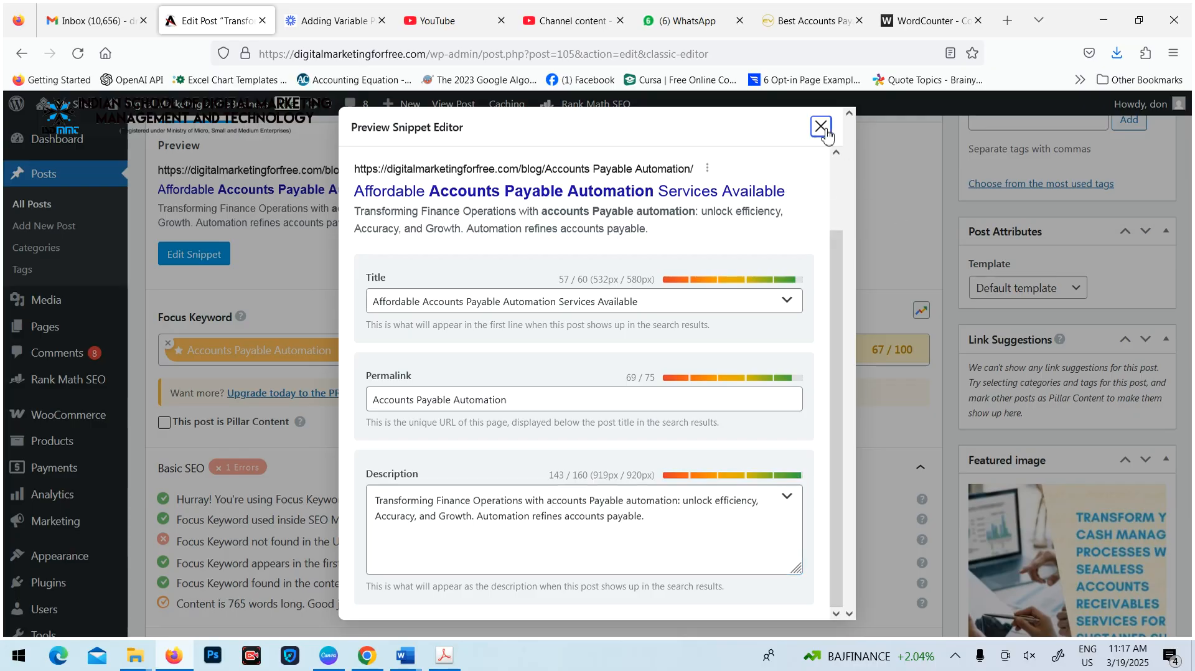
click(823, 130)
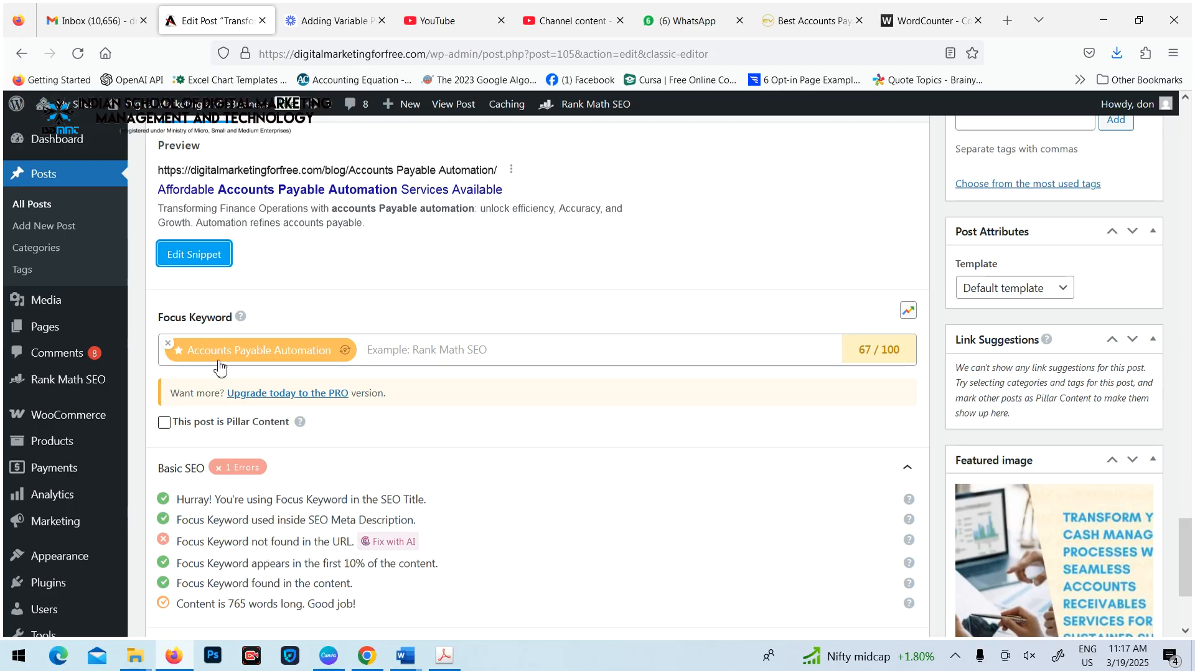
Recheck the snippet permalink and the Basic SEO checks, and update the post
click(193, 262)
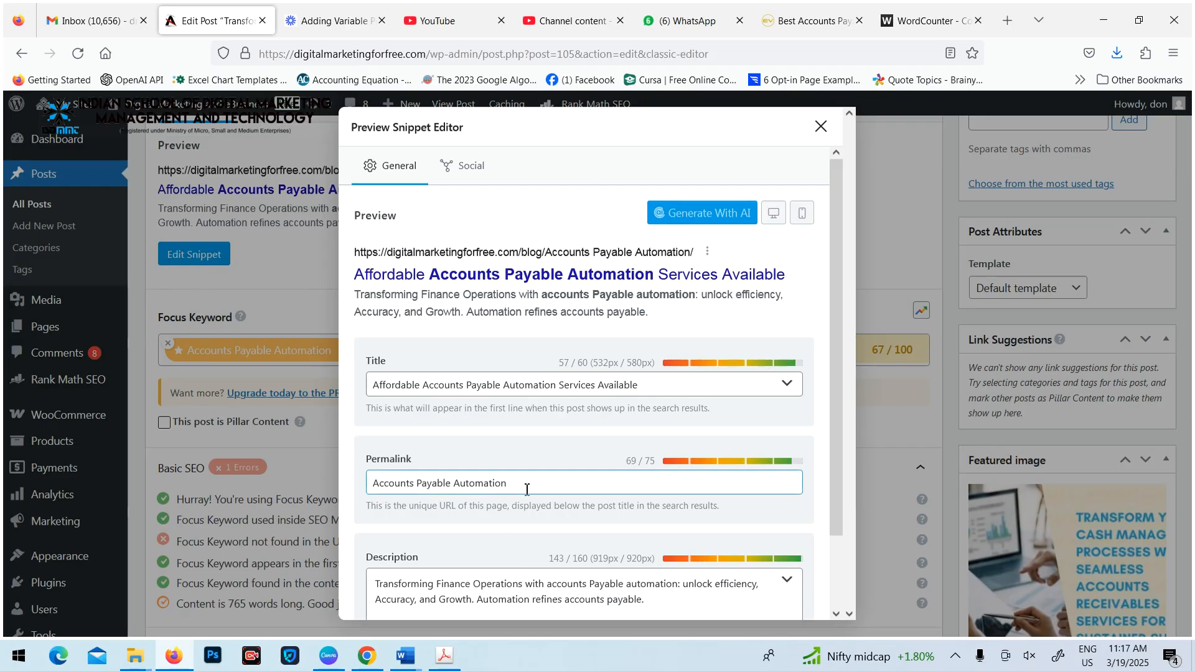
click(820, 126)
scroll(514, 402, up, 15)
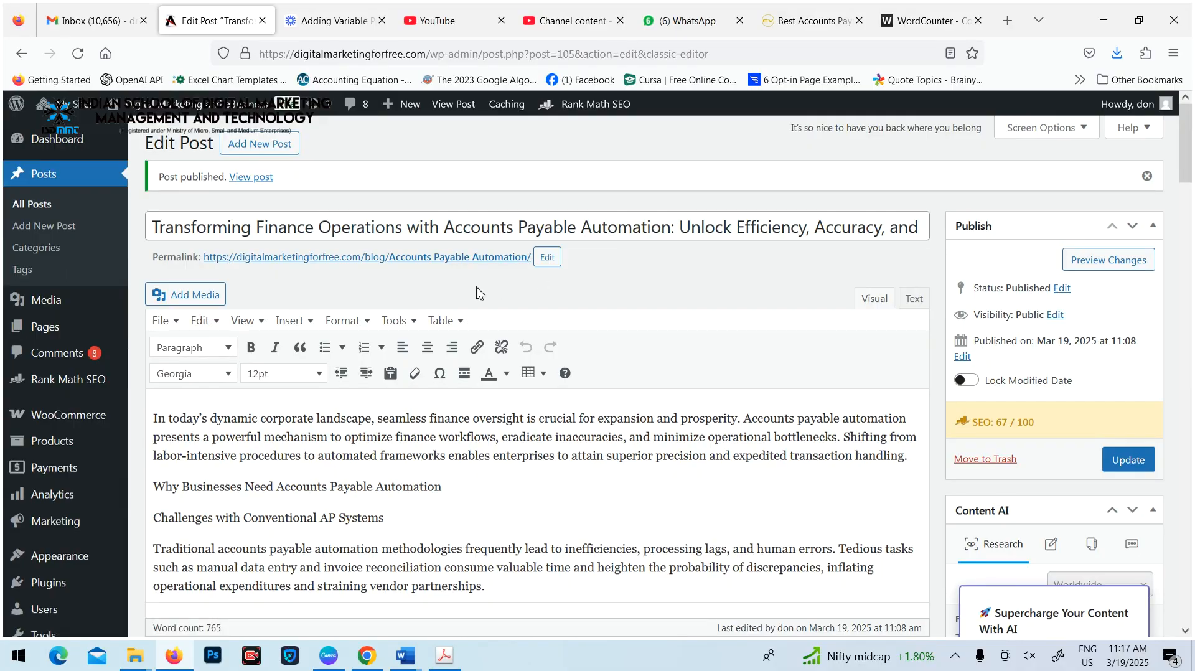
scroll(477, 384, down, 10)
scroll(476, 384, down, 15)
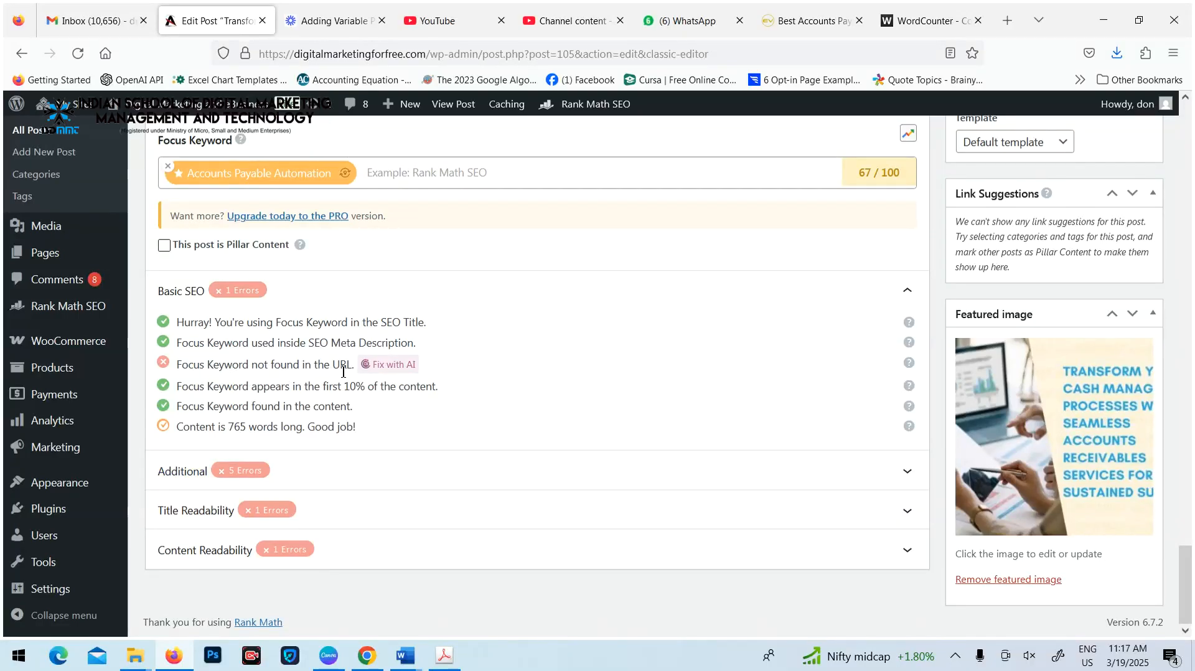
scroll(891, 381, up, 10)
click(1122, 390)
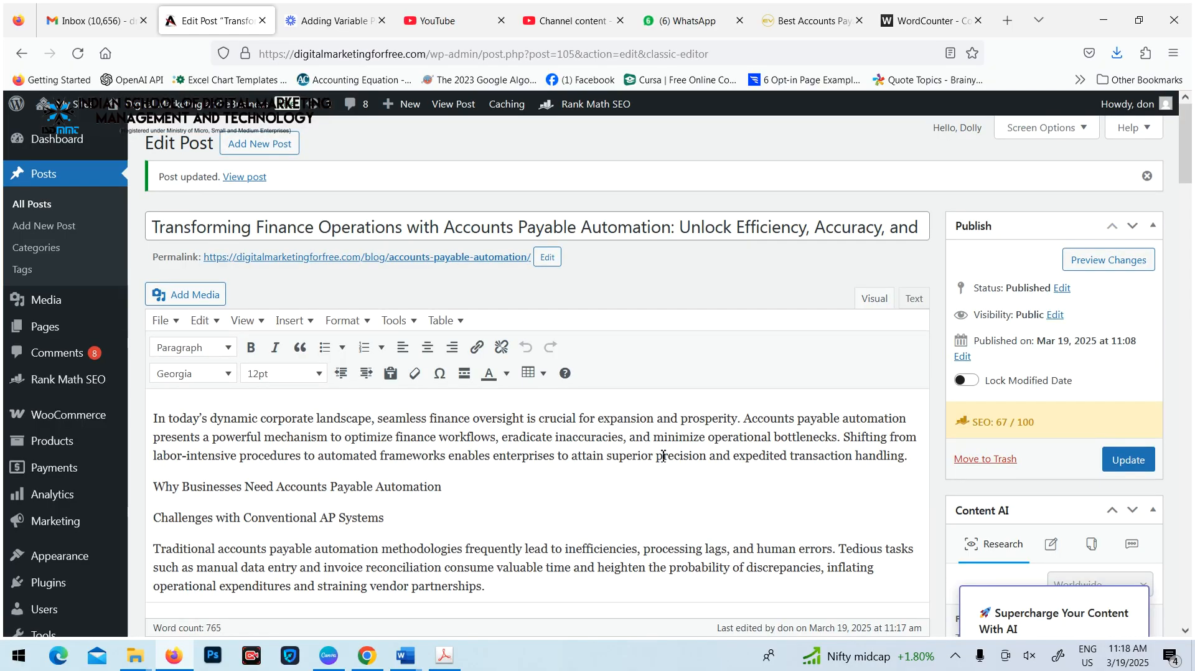
Review the Basic SEO checks and examine the opening paragraph for the focus keyword
scroll(547, 444, down, 20)
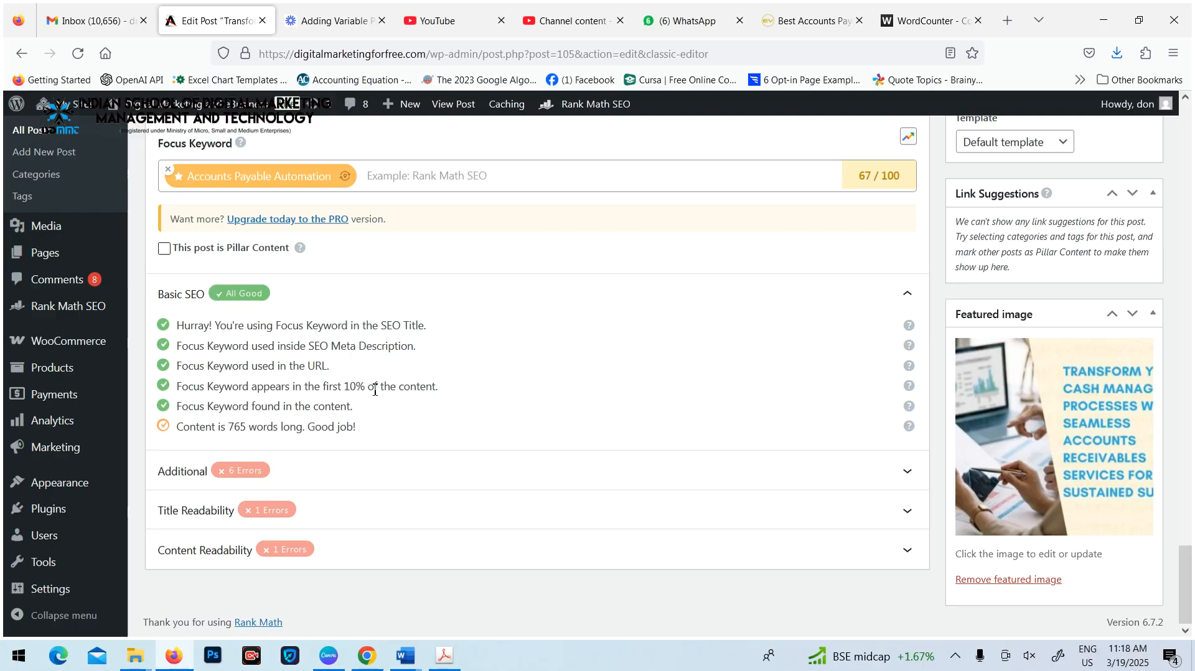
scroll(475, 402, up, 20)
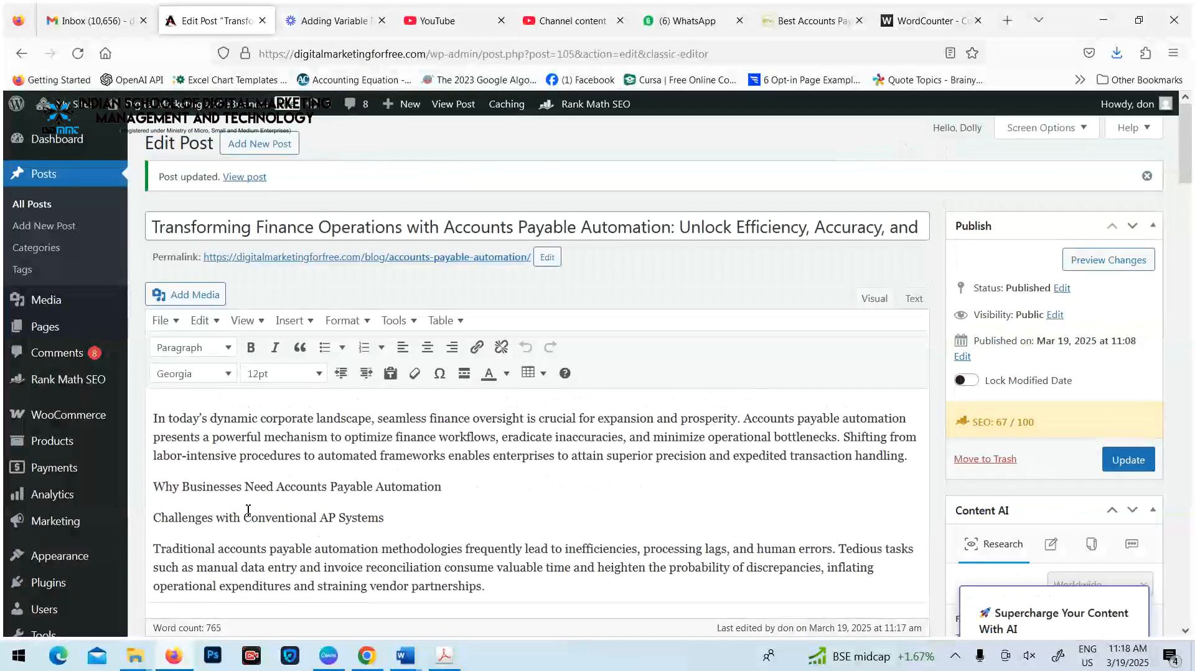
drag(153, 415, 948, 423)
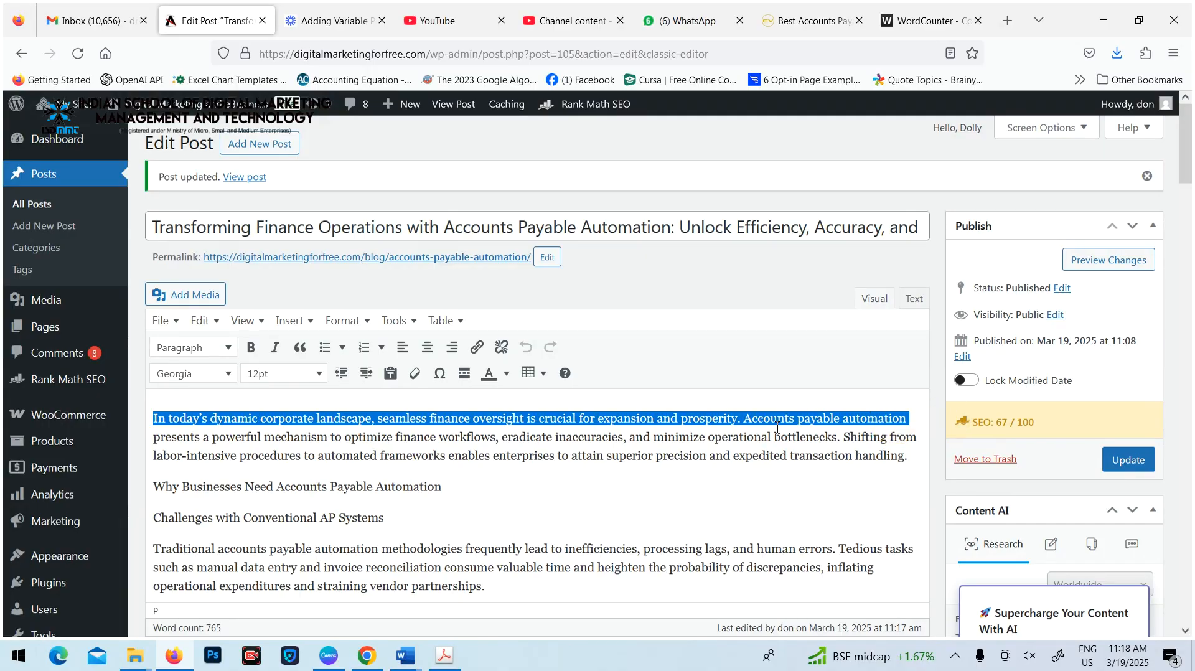
click(744, 424)
drag(744, 423, 910, 427)
click(792, 513)
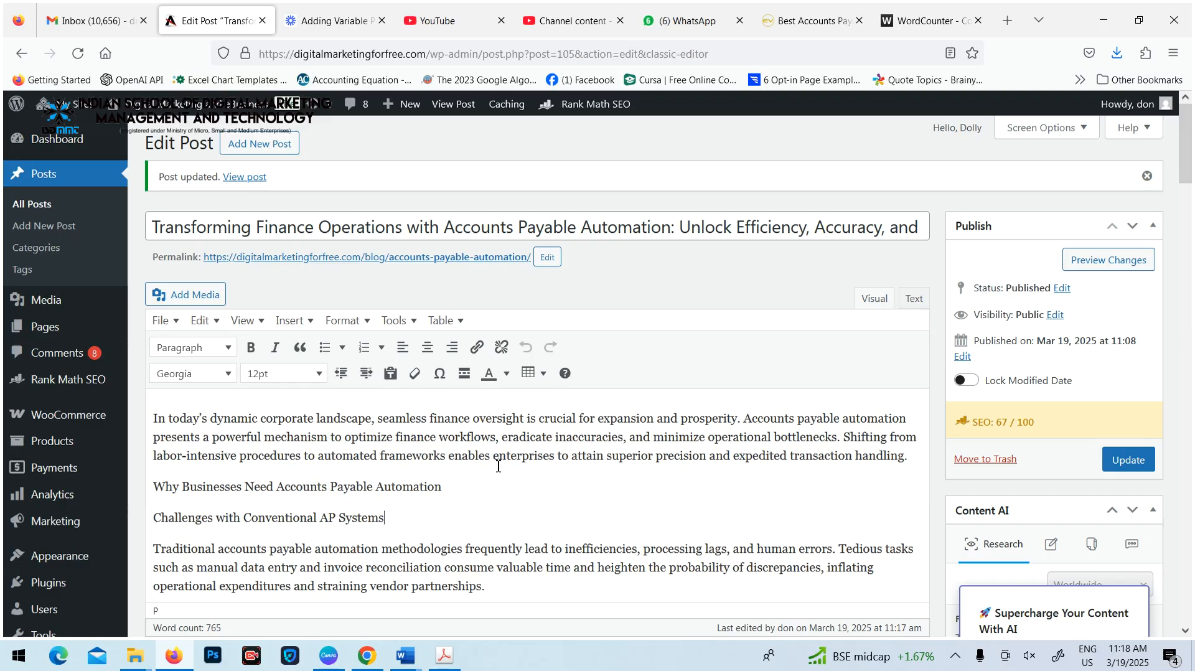
Compare the article body with the Basic SEO checks on keyword use in the content and content length
scroll(498, 465, down, 15)
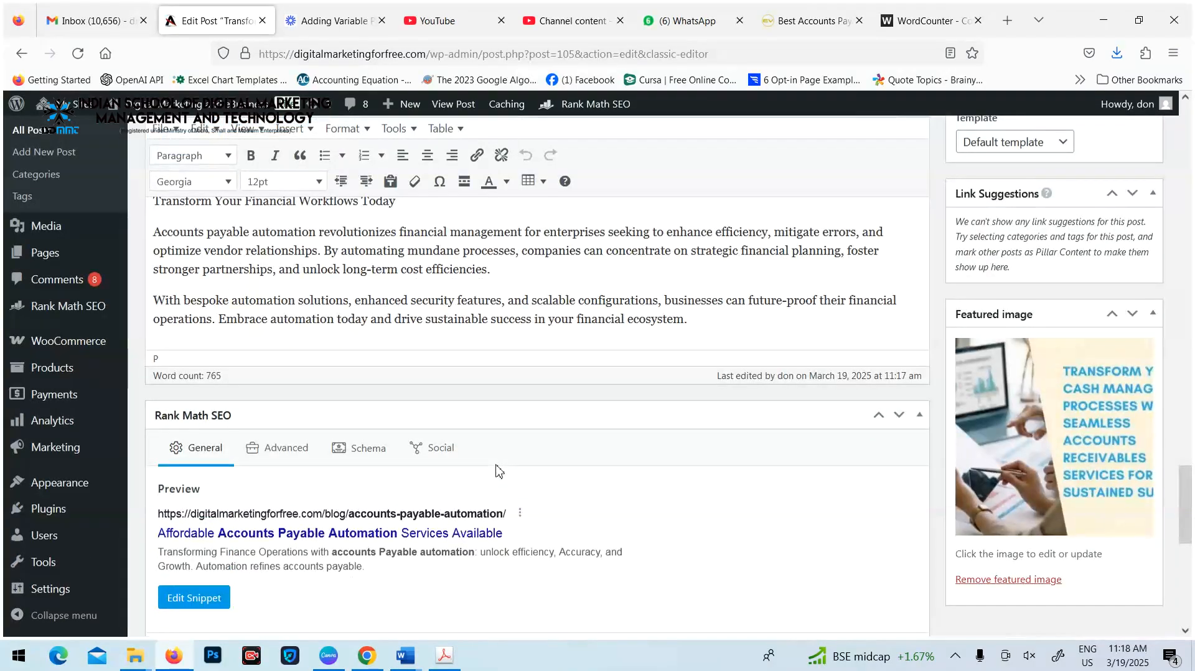
scroll(513, 478, up, 15)
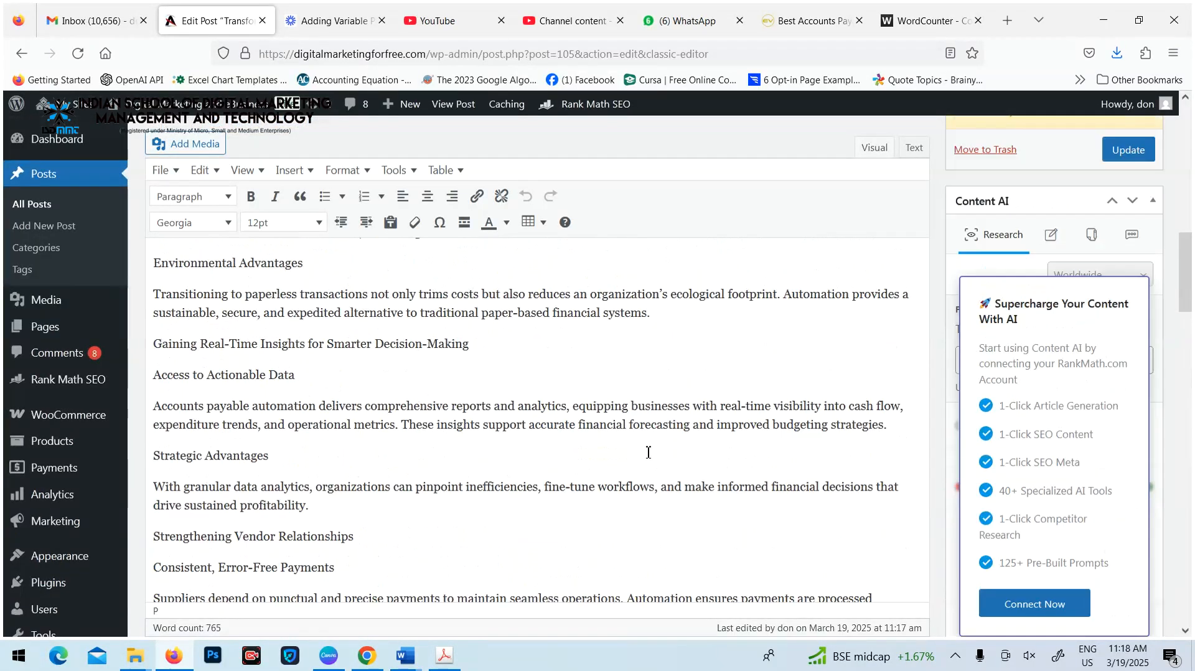
scroll(648, 453, down, 15)
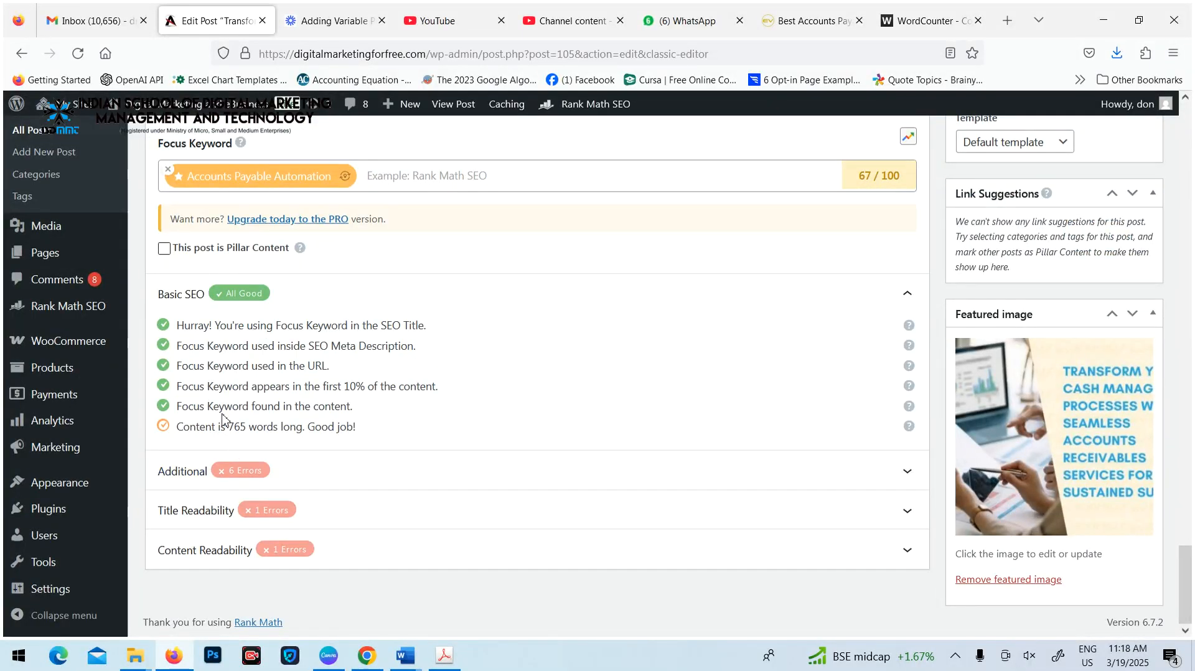
scroll(454, 408, up, 10)
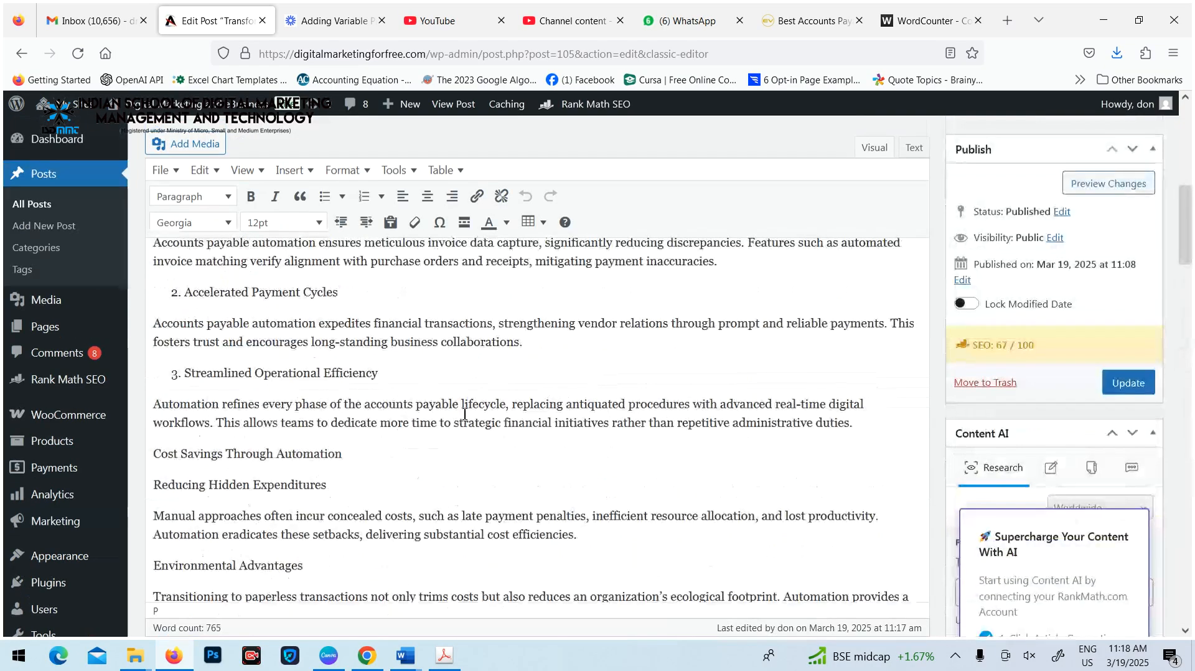
click(505, 375)
scroll(459, 413, up, 5)
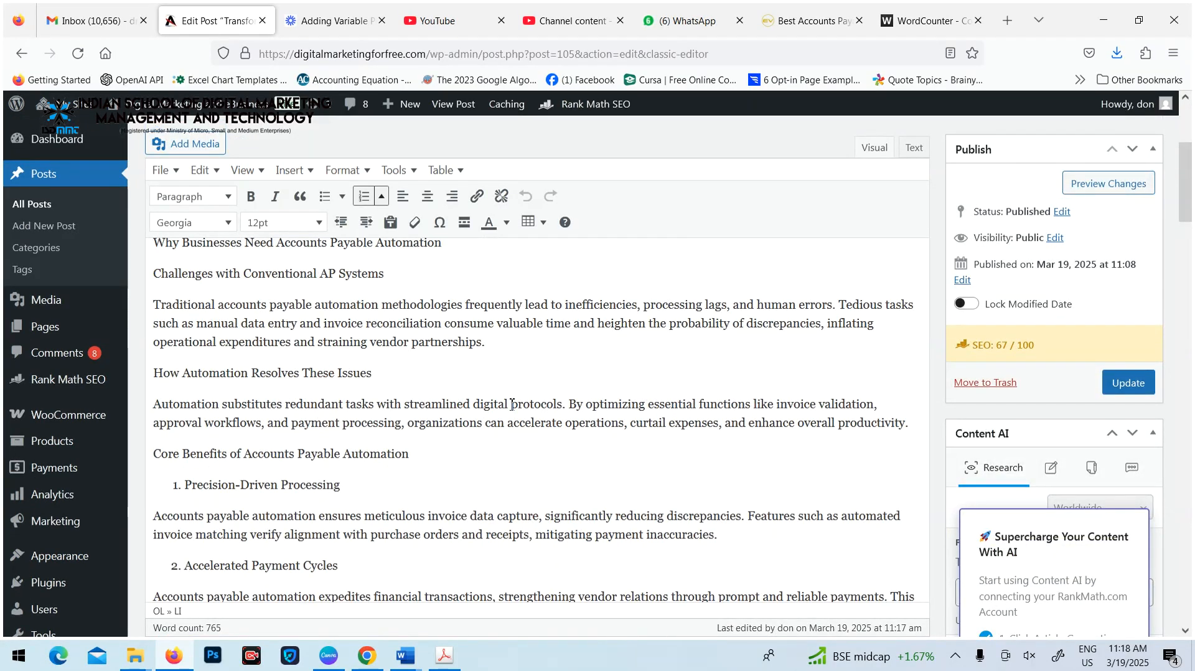
scroll(514, 388, down, 10)
scroll(510, 406, down, 15)
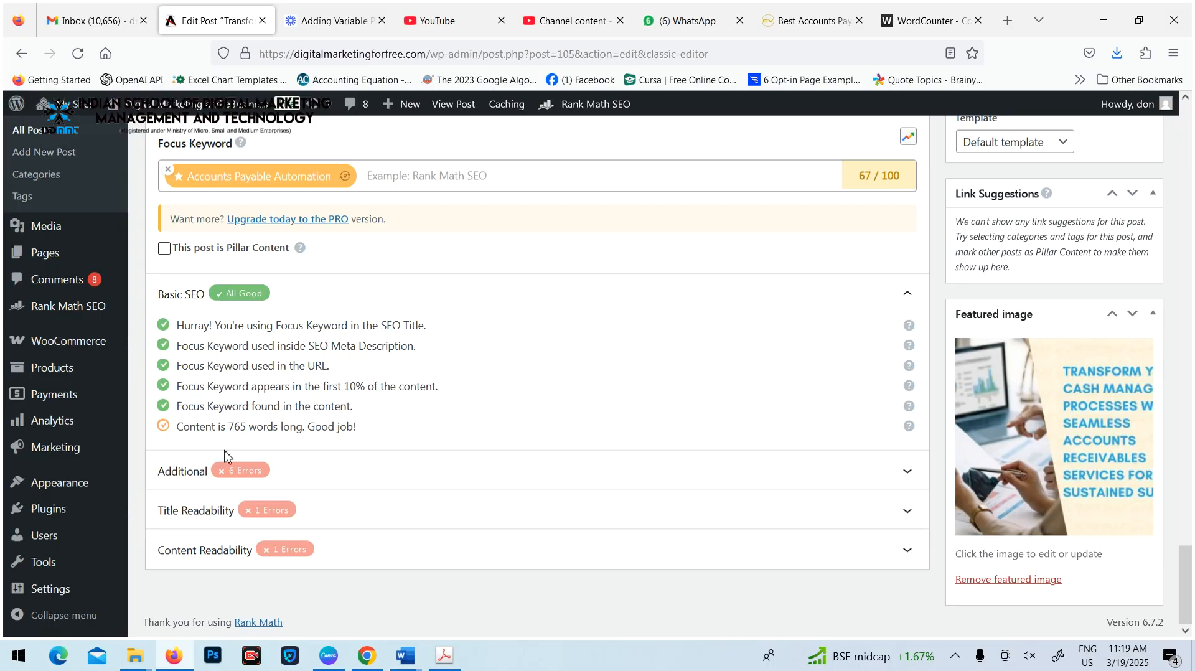
Expand the Additional SEO checks and format the line "Why Businesses Need Accounts Payable Automation" as Heading 2
click(336, 473)
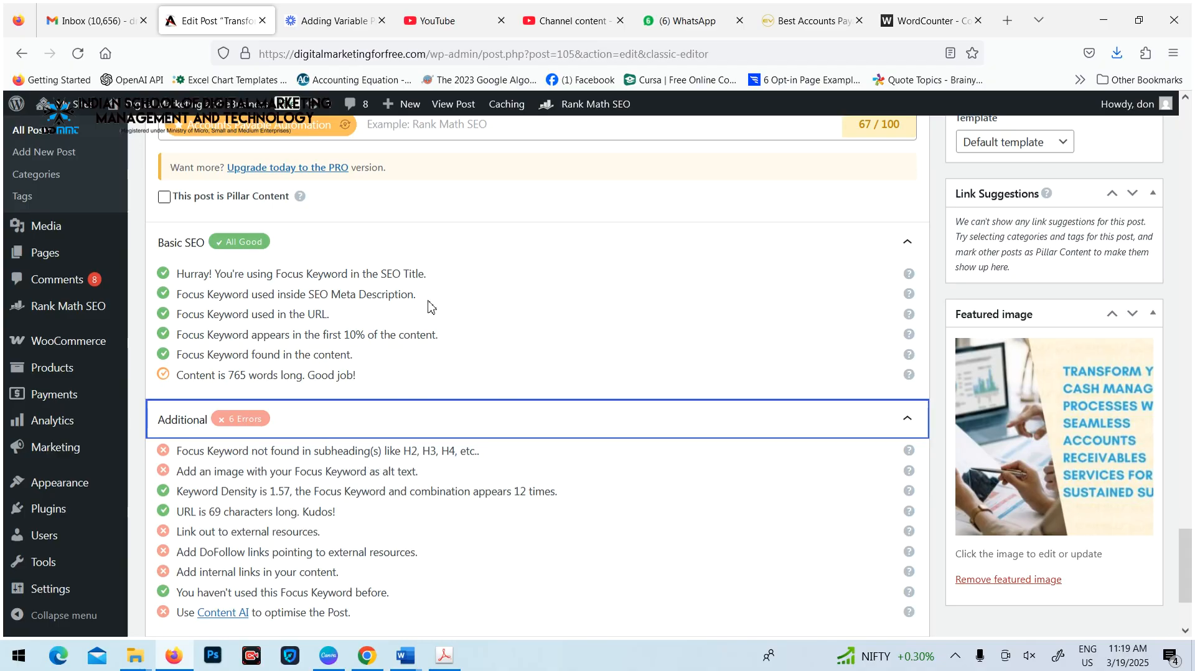
scroll(427, 301, up, 15)
scroll(412, 475, up, 5)
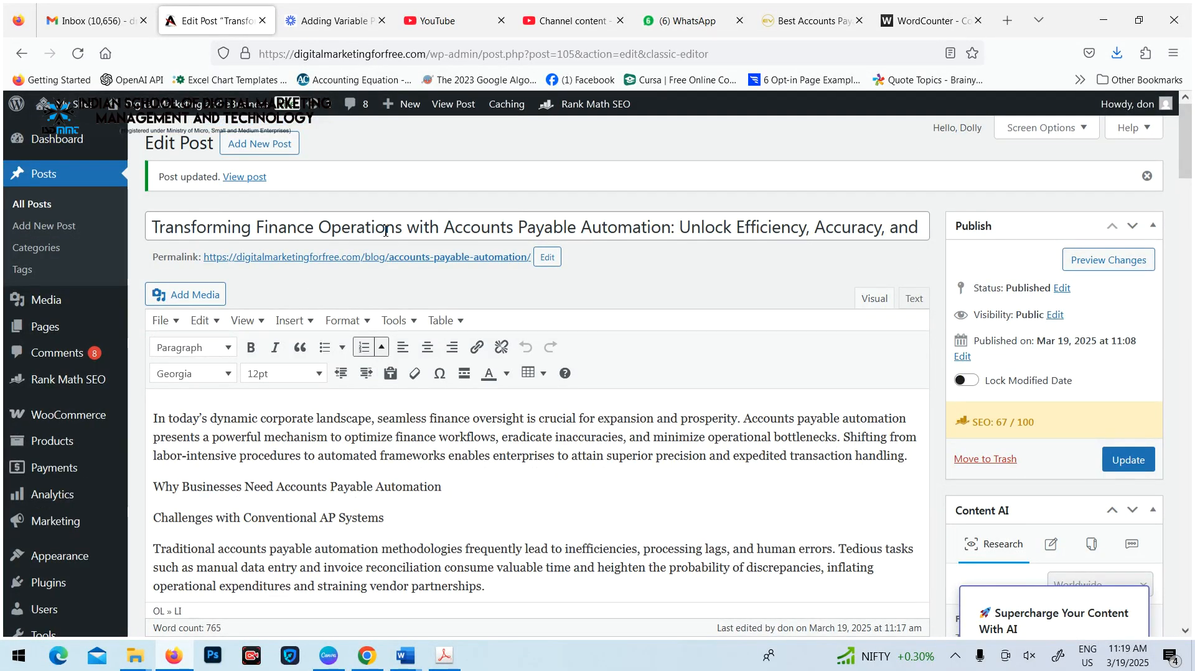
scroll(316, 518, down, 5)
scroll(471, 400, up, 3)
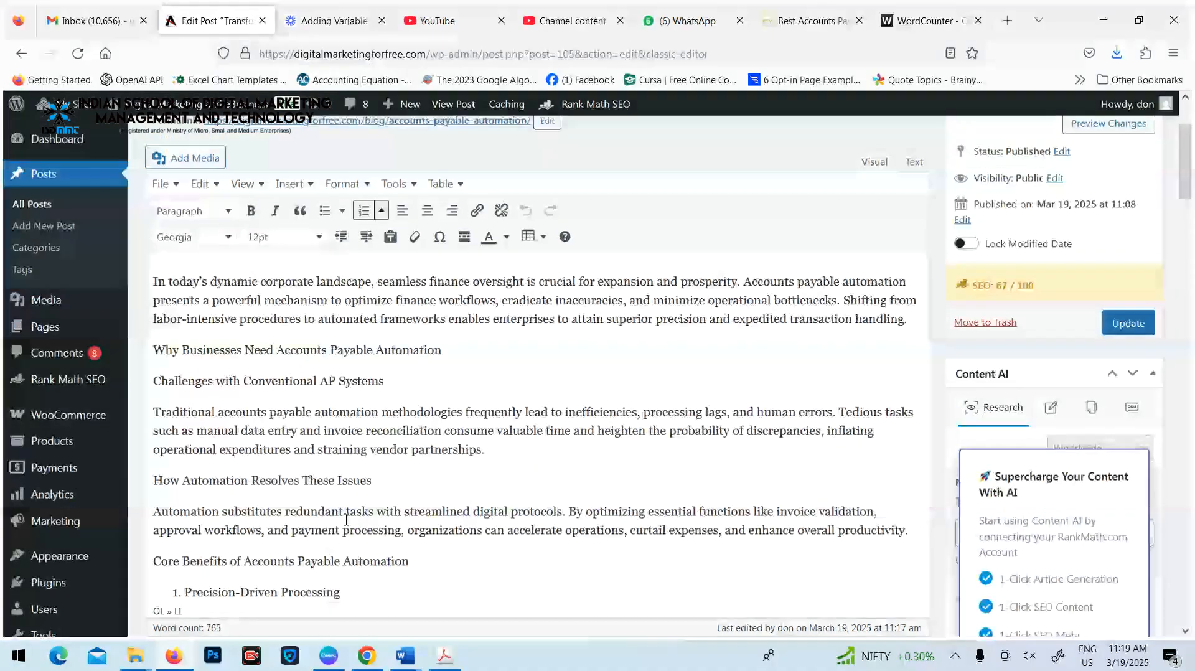
drag(442, 350, 154, 350)
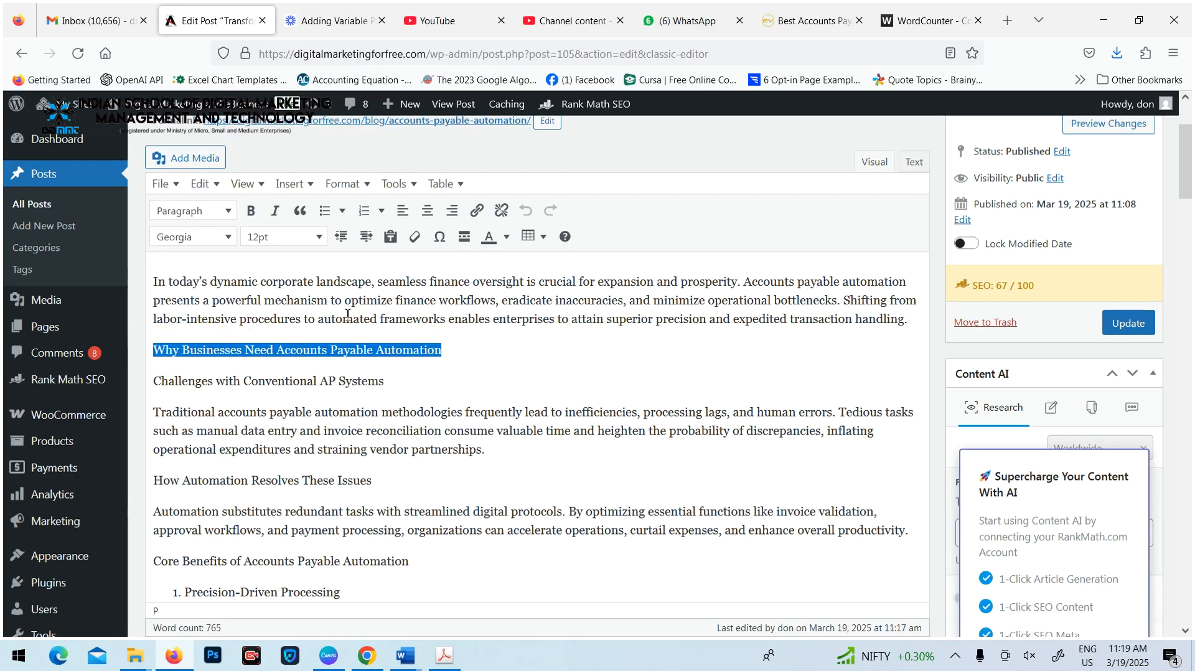
click(386, 378)
drag(457, 350, 154, 352)
click(229, 212)
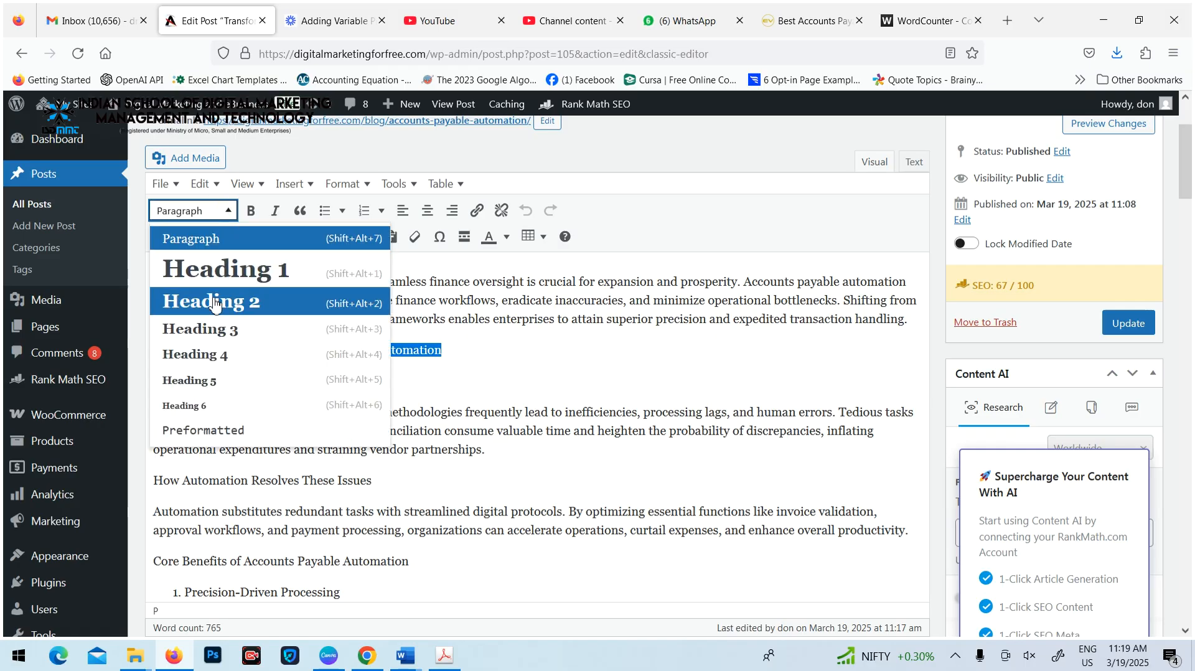
click(250, 307)
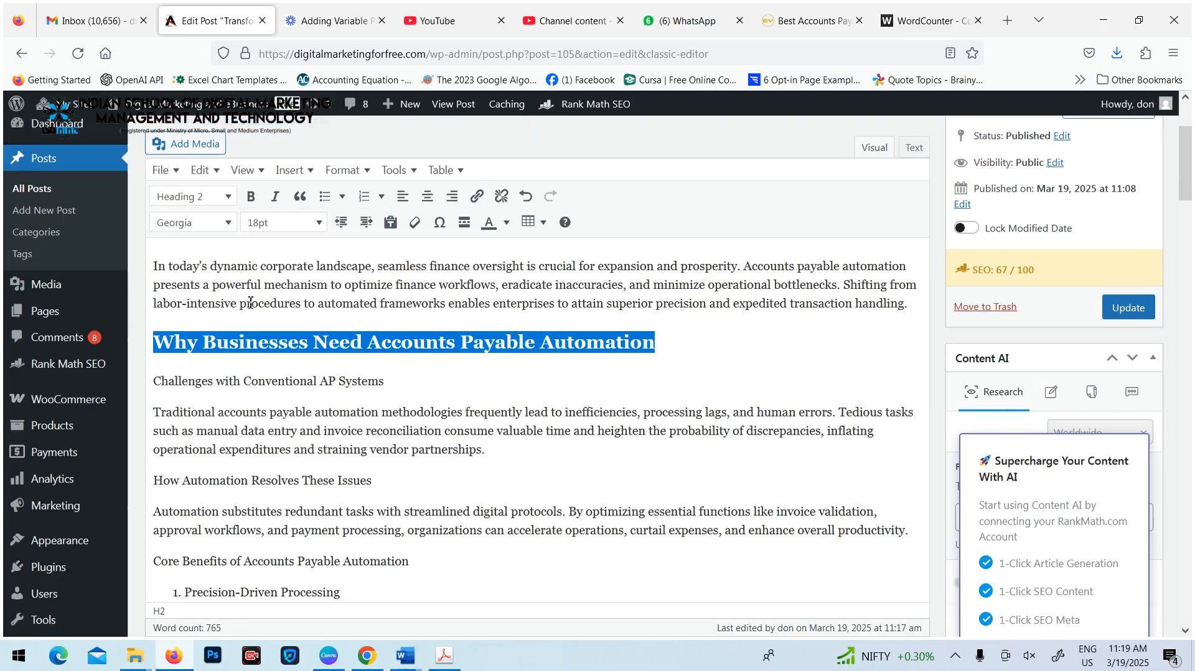
Update the post to save the new subheading
click(390, 370)
scroll(508, 419, down, 15)
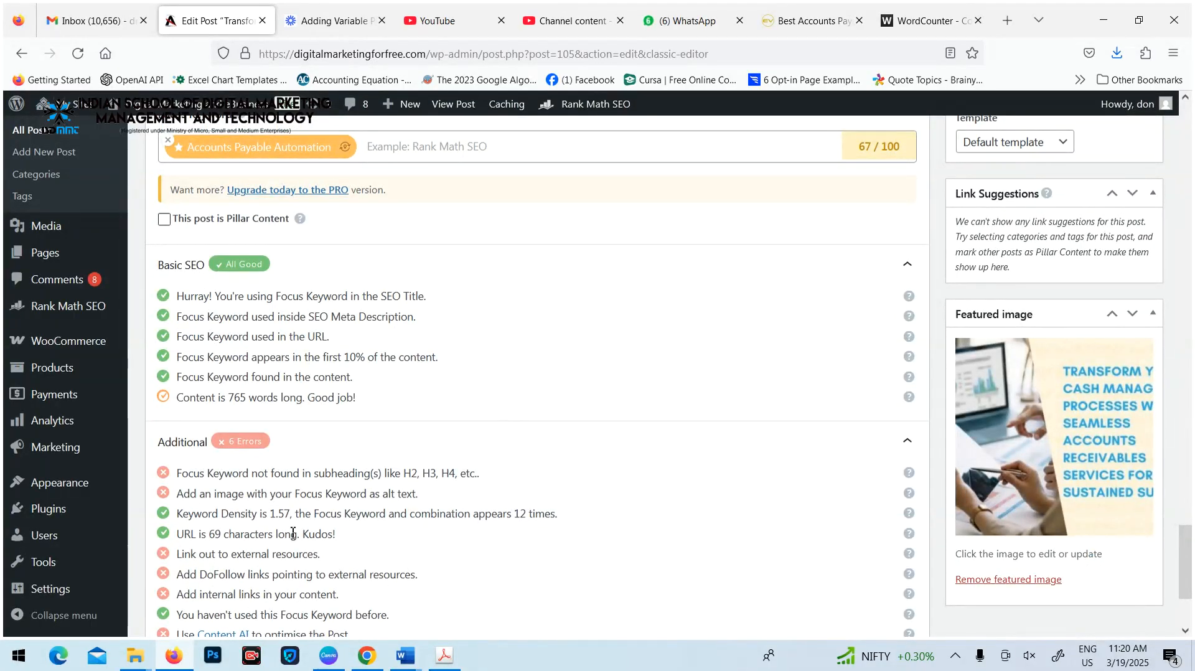
scroll(774, 258, up, 15)
click(1128, 382)
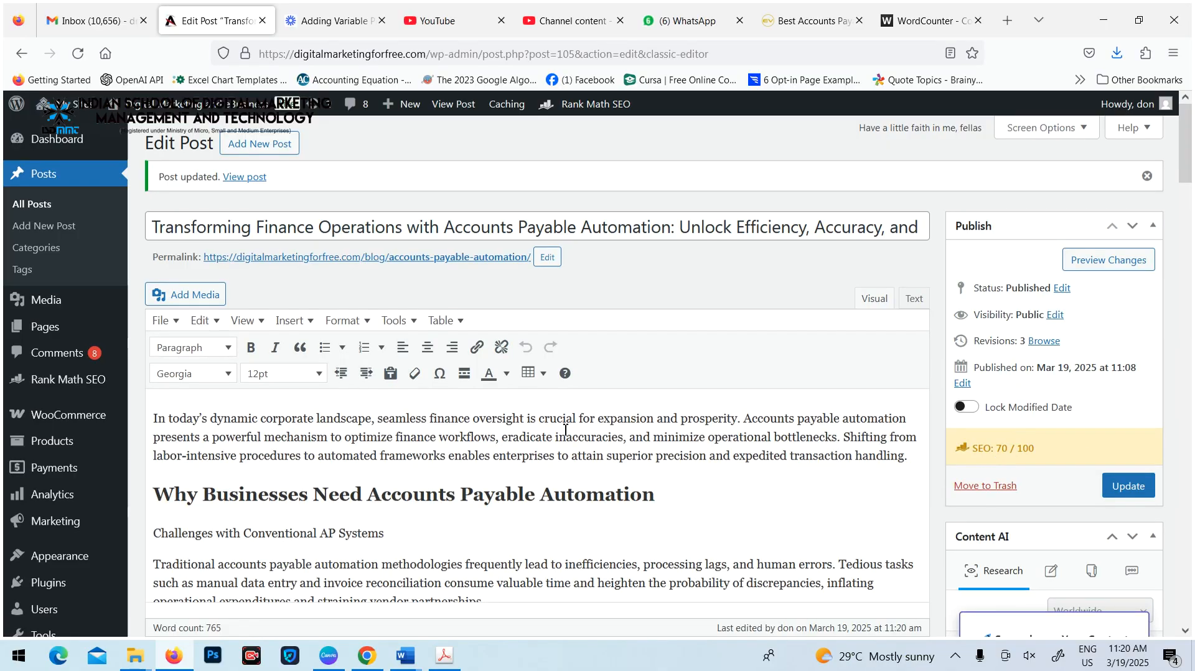
Expand the Additional SEO checks again and examine the entry on the focus keyword in subheadings
scroll(564, 428, down, 20)
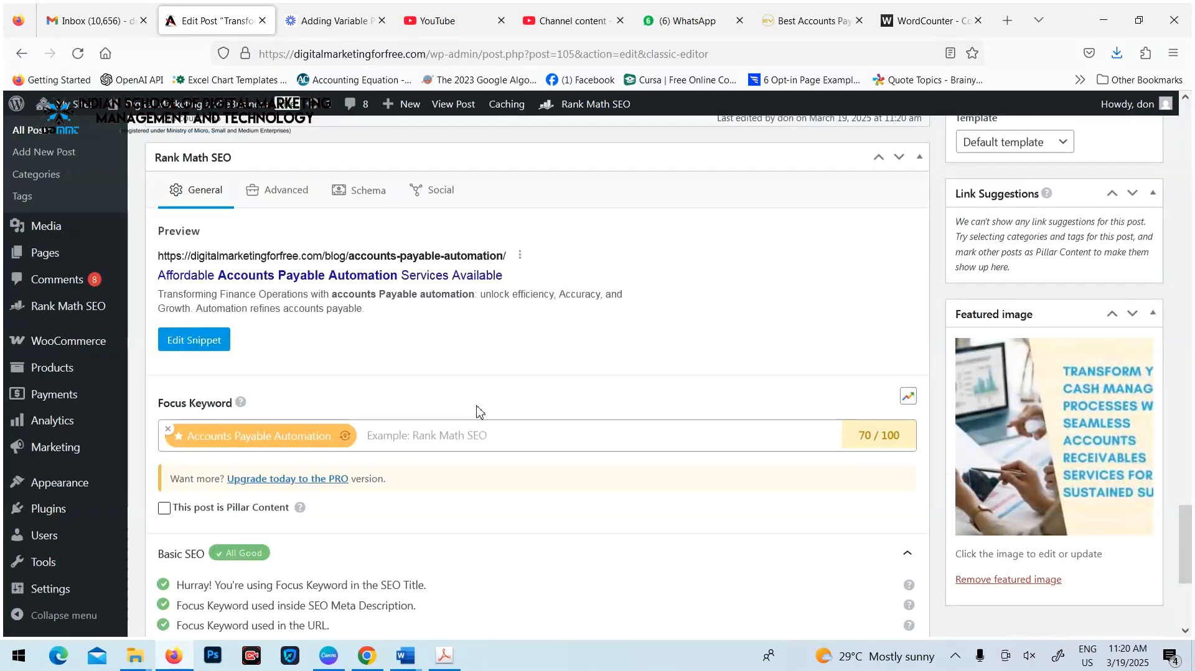
scroll(479, 411, down, 4)
click(403, 469)
scroll(416, 424, down, 3)
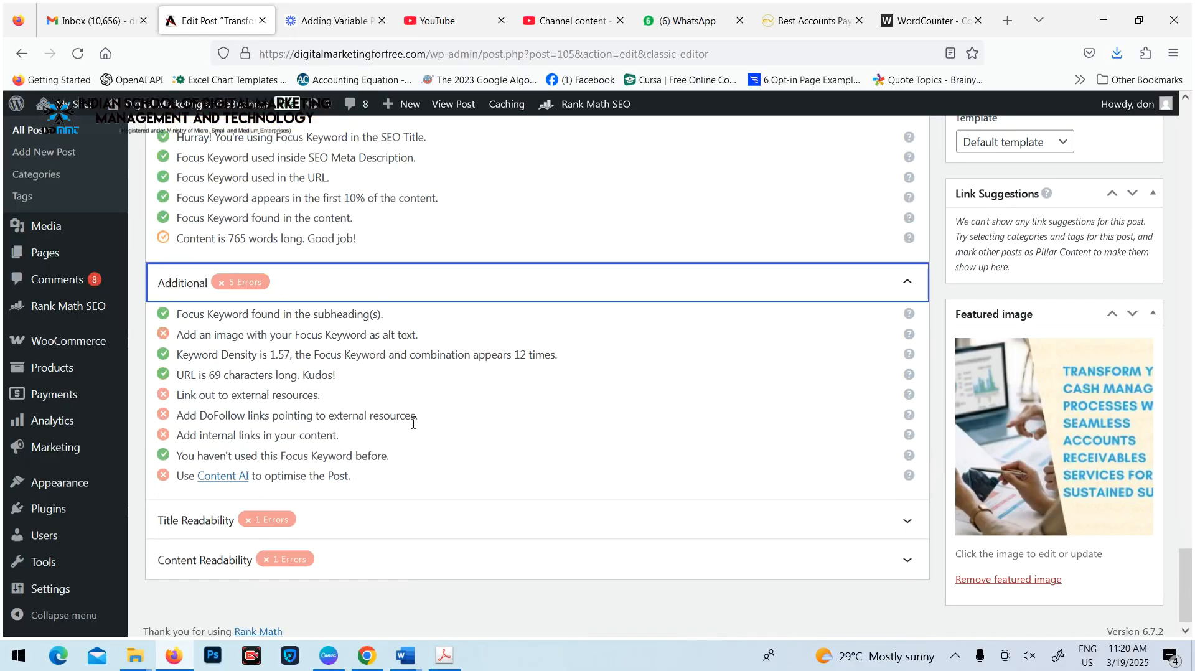
drag(177, 314, 430, 345)
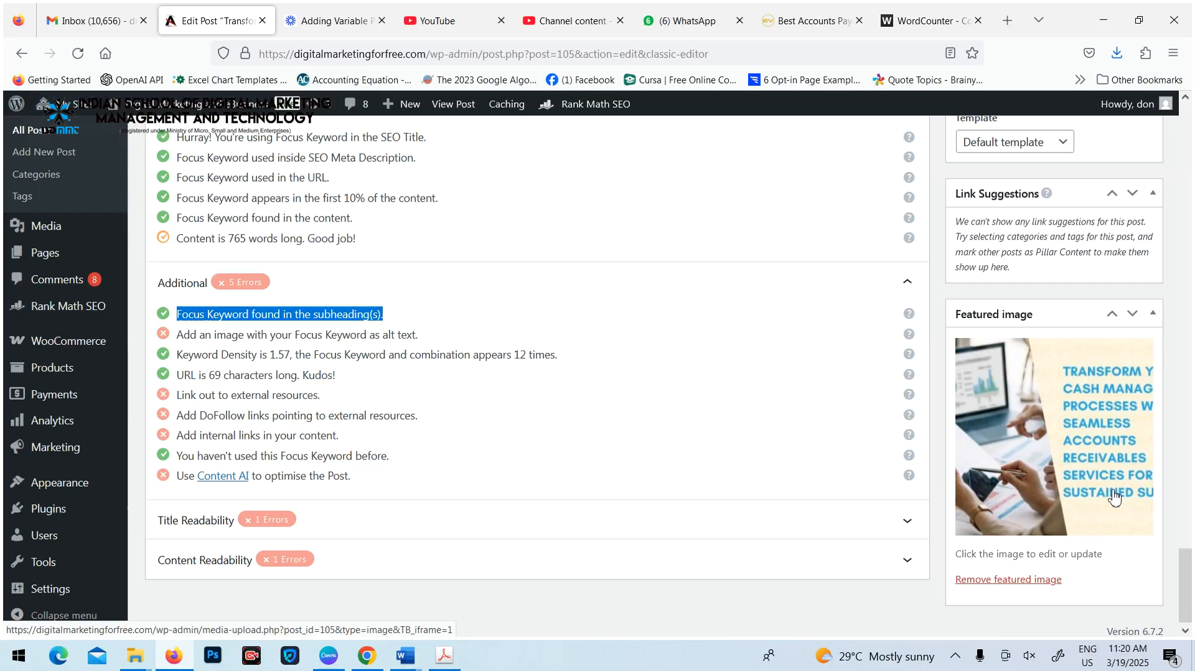
Fill the featured image's alt text with the copied passage, ending it in "every phase of the accounts payable automation", and set the featured image
click(1068, 419)
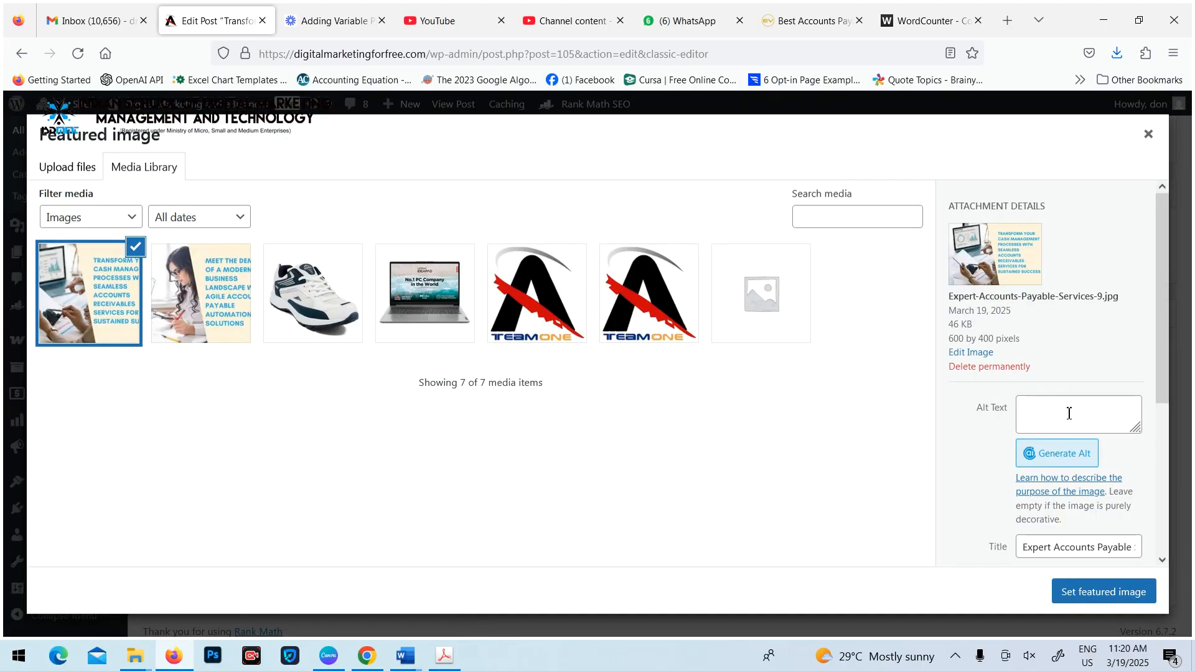
click(1041, 406)
key(ctrl+v)
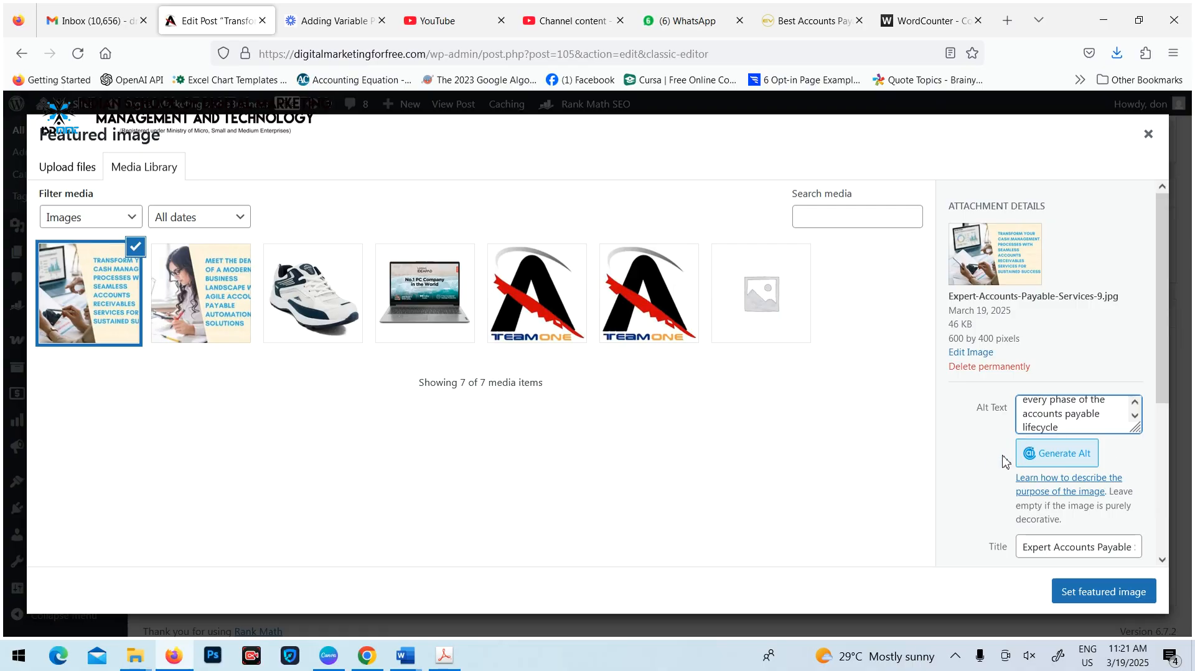
double_click(1062, 428)
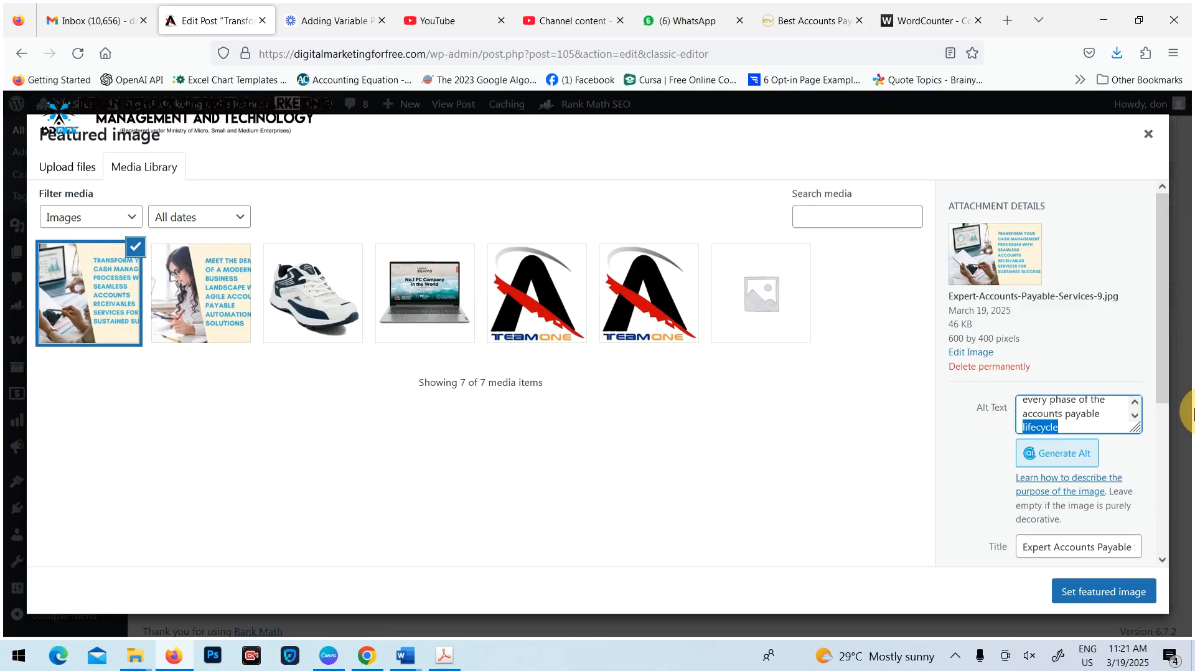
text(automation)
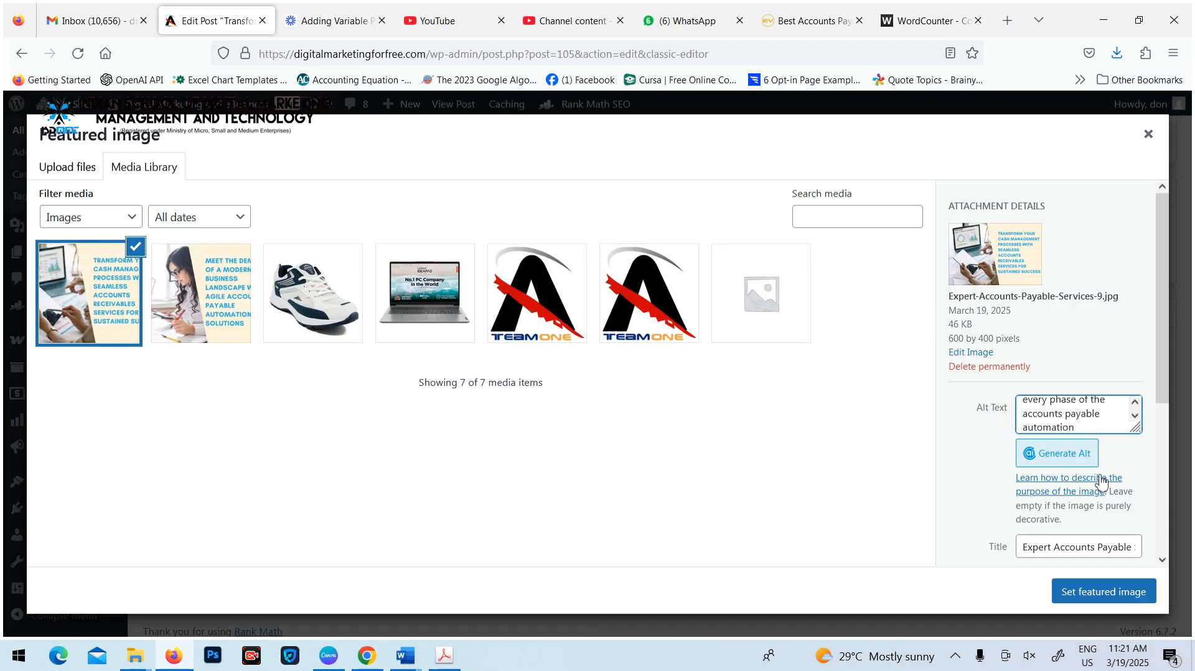
click(1105, 592)
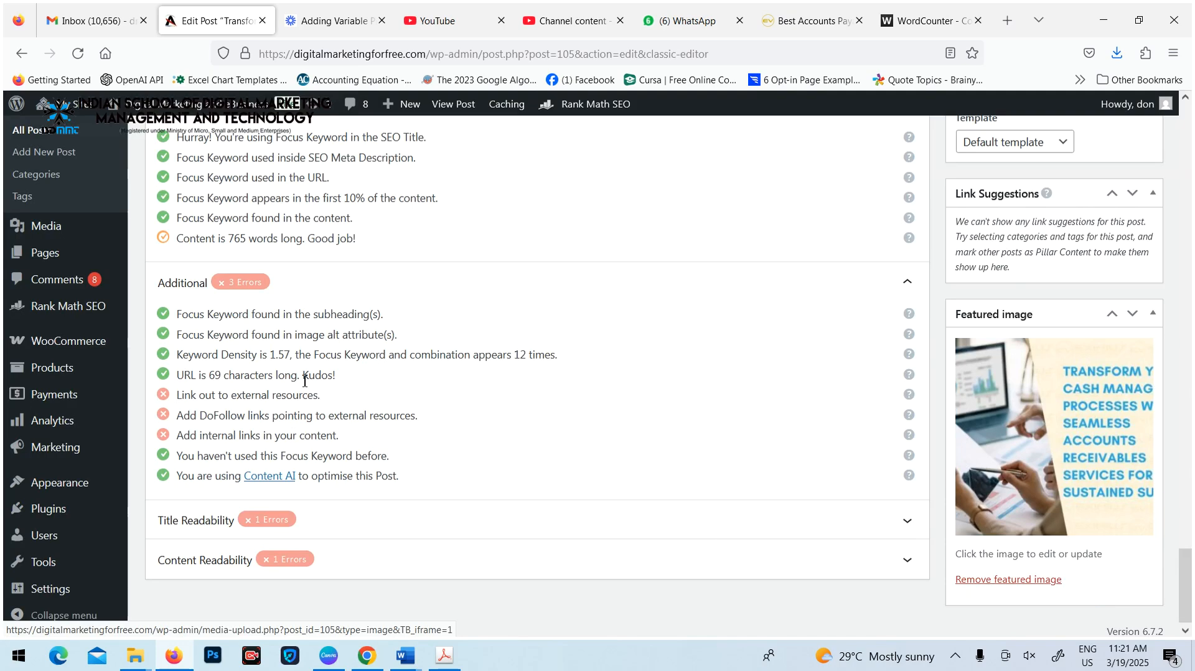
Examine the Additional SEO checks on image alt attributes and keyword density, comparing the density entry with the article body
drag(176, 335, 419, 338)
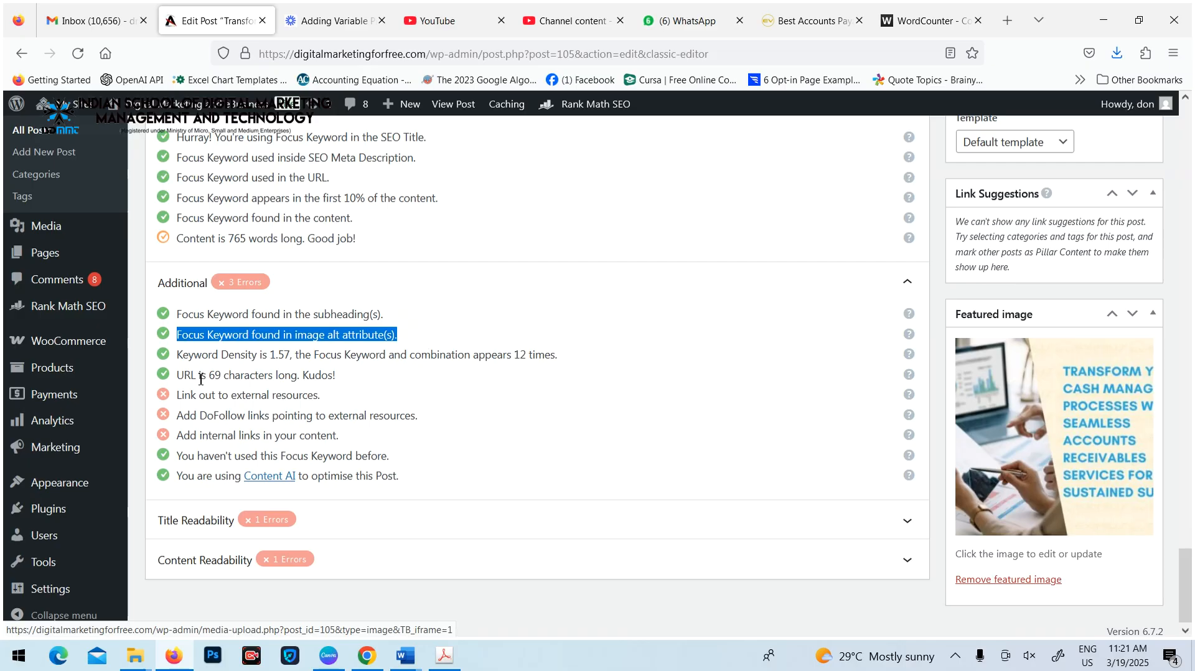
drag(178, 355, 304, 364)
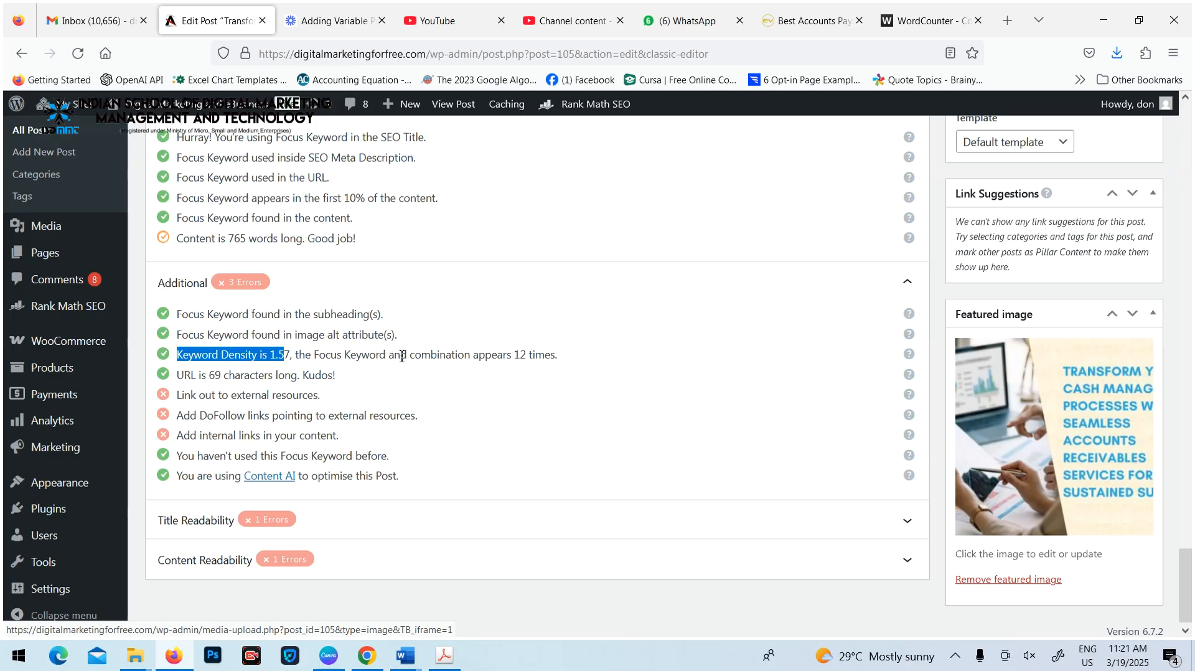
click(282, 355)
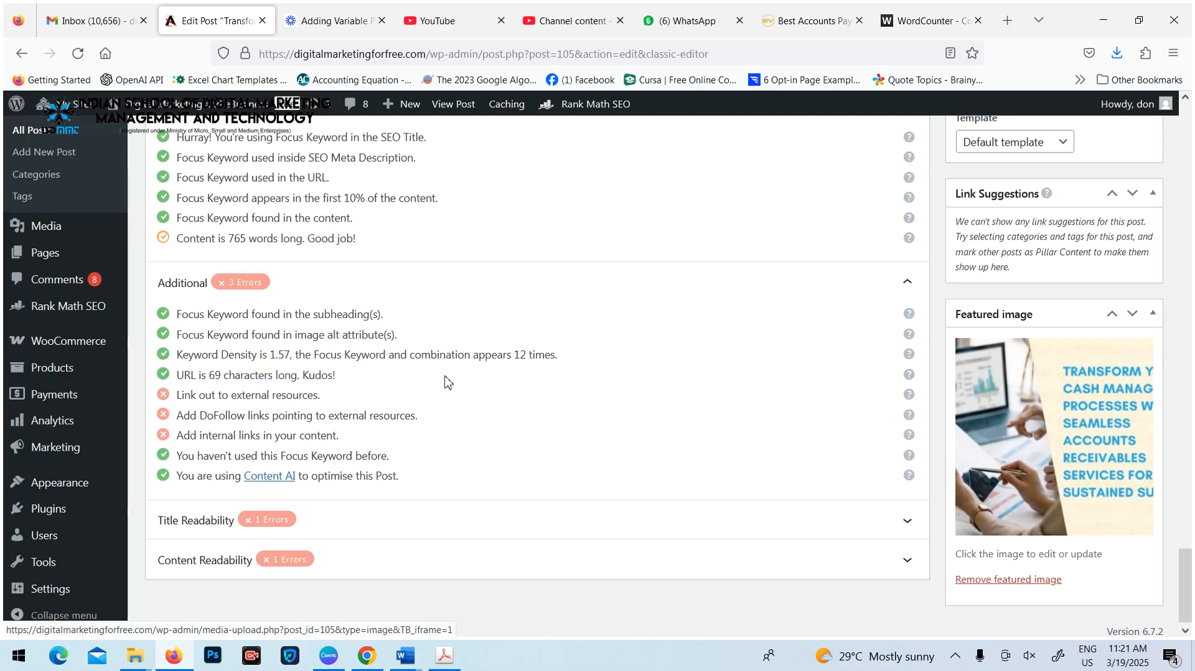
drag(270, 354, 280, 356)
click(307, 355)
scroll(458, 398, up, 15)
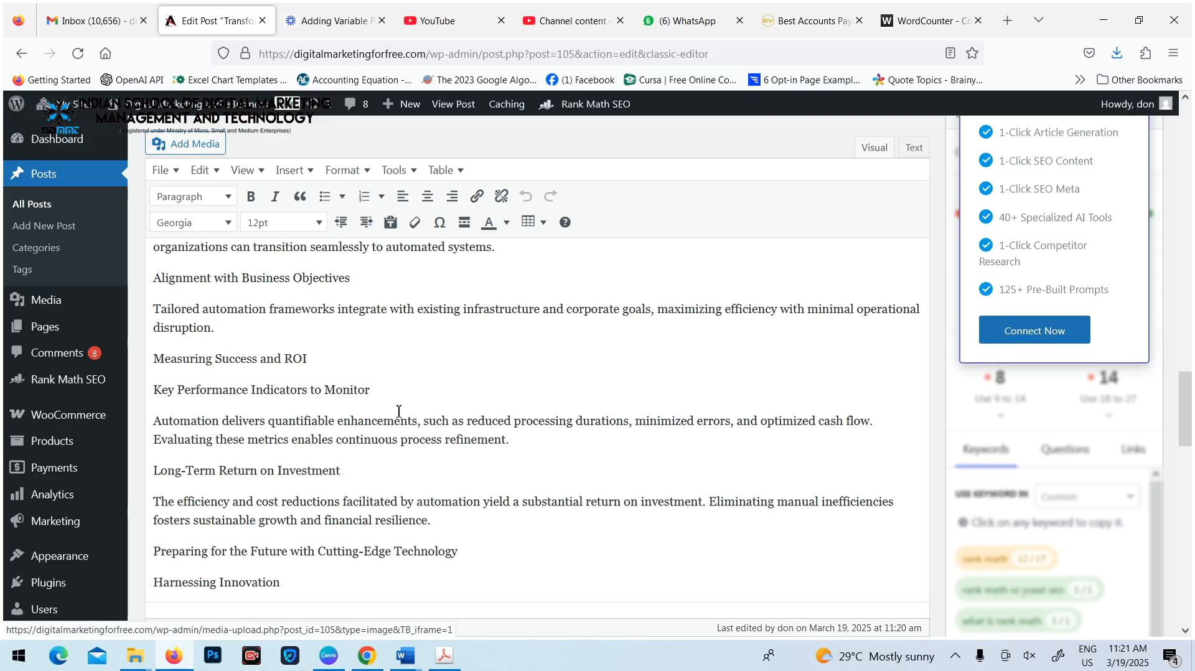
scroll(398, 411, down, 15)
double_click(273, 345)
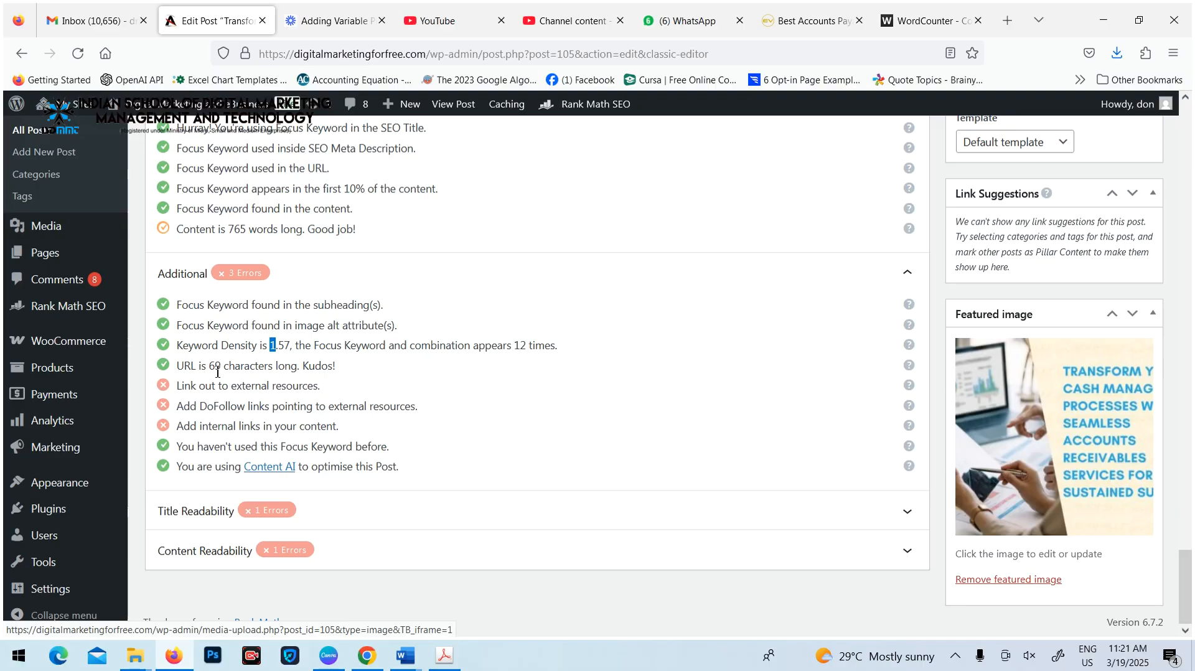
scroll(367, 366, up, 10)
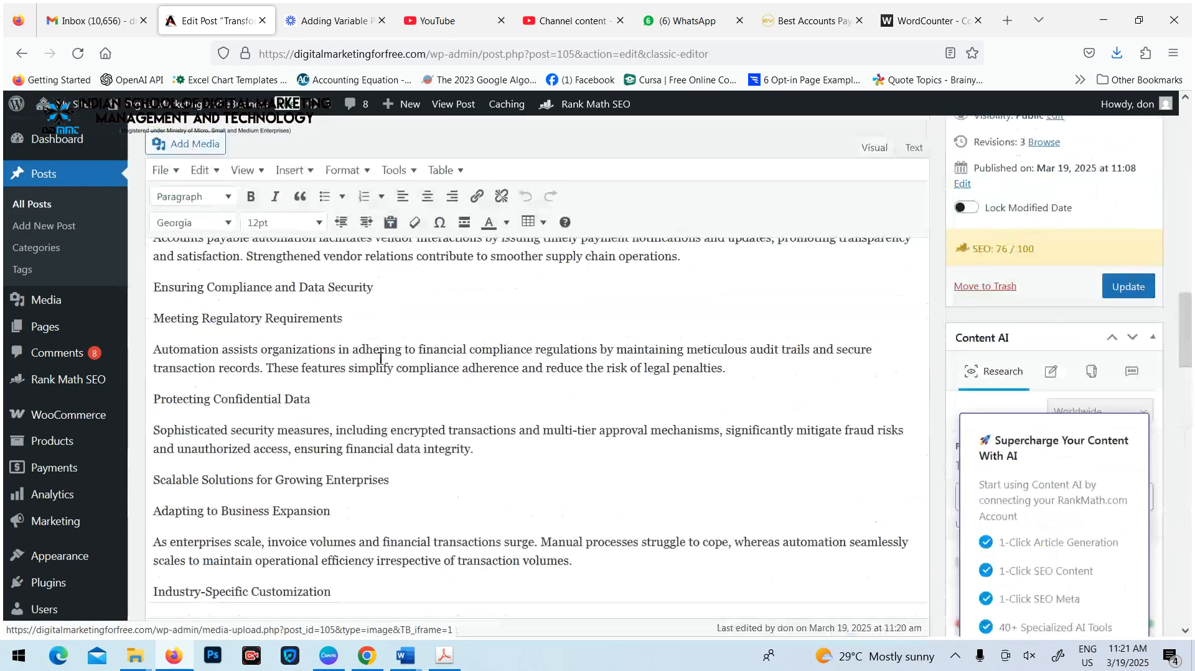
scroll(380, 358, down, 10)
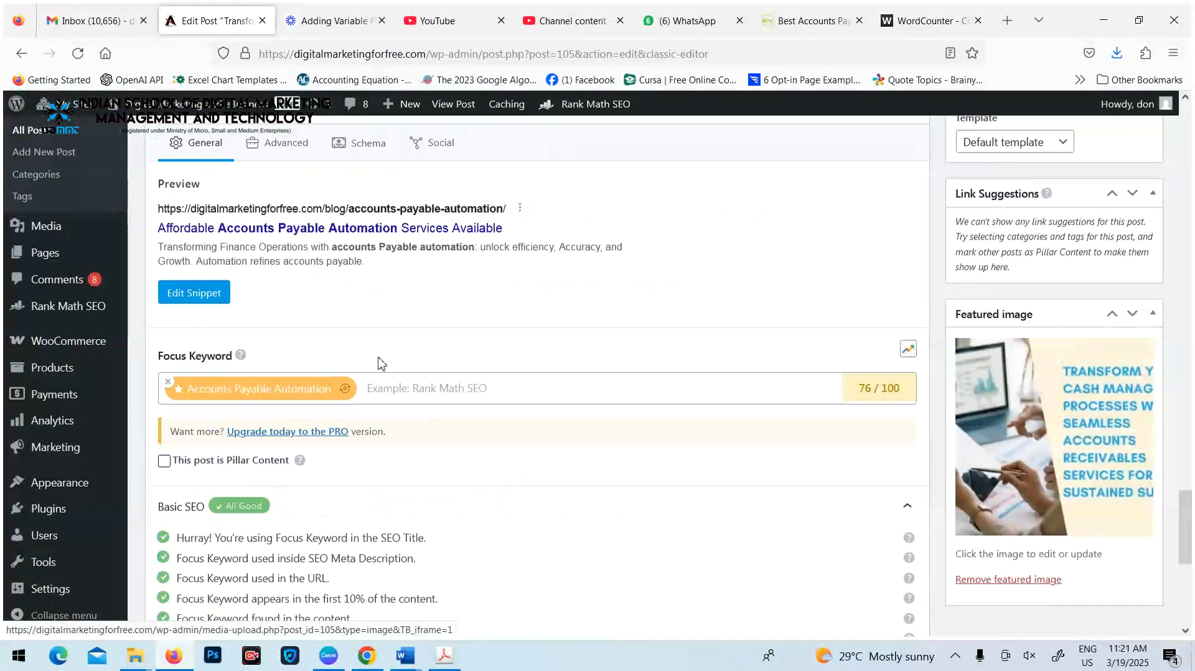
Compare the permalink's character count in the snippet editor with the URL length entry in the Additional checks
click(211, 294)
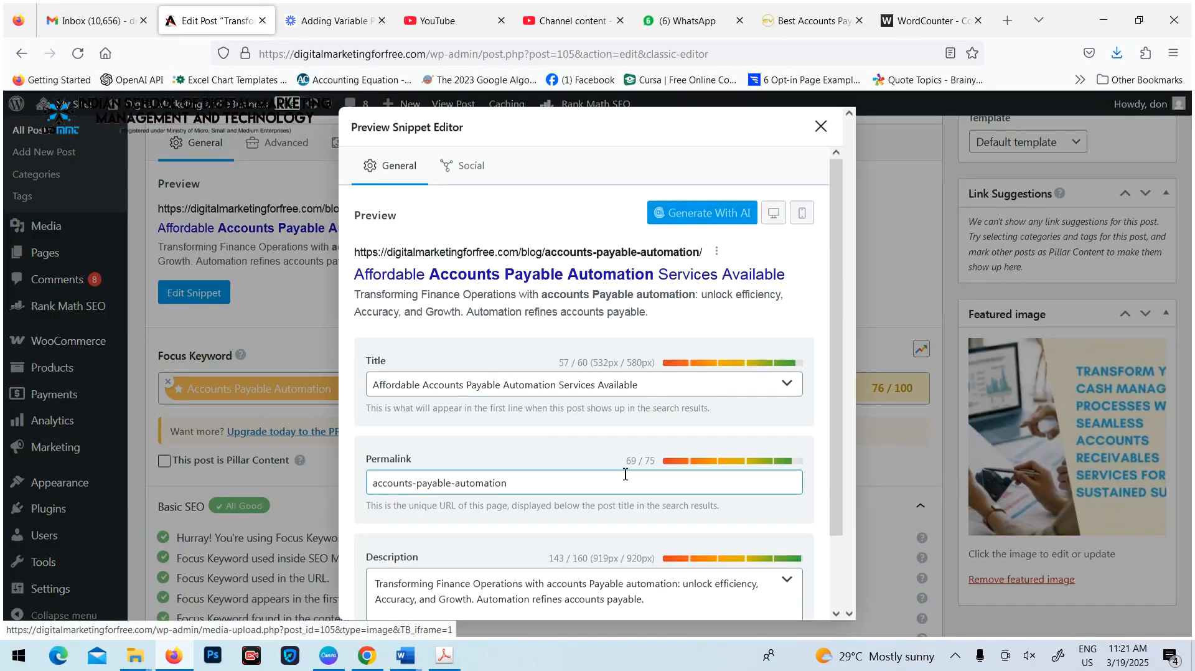
drag(627, 463, 653, 466)
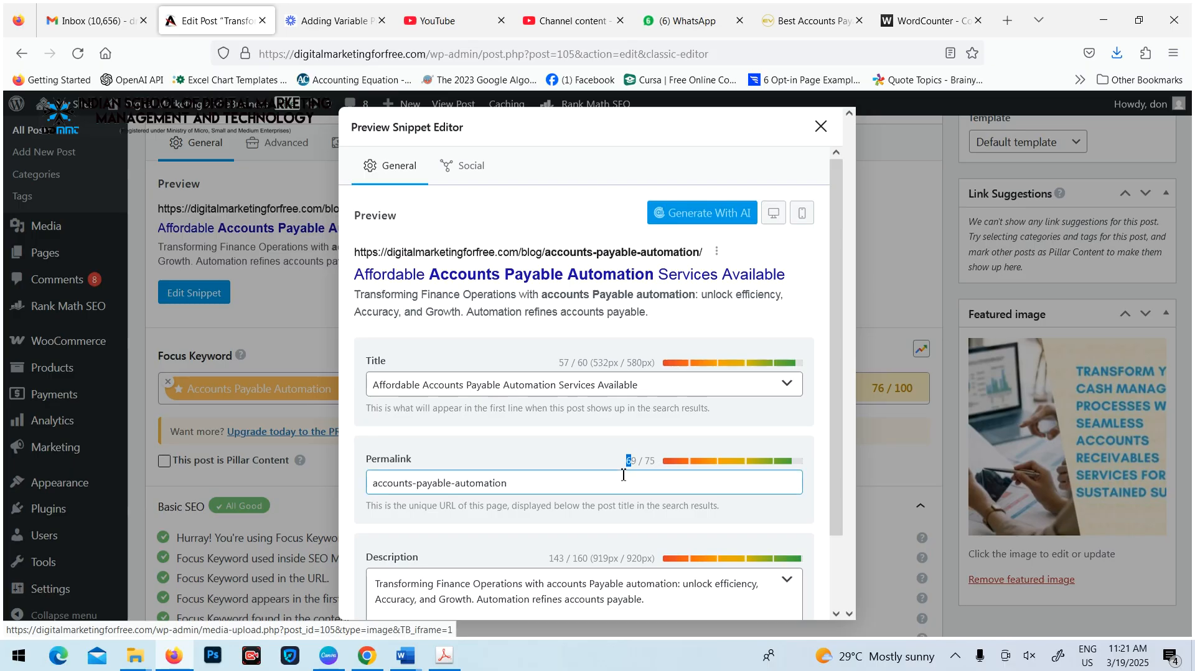
click(820, 126)
scroll(518, 318, down, 6)
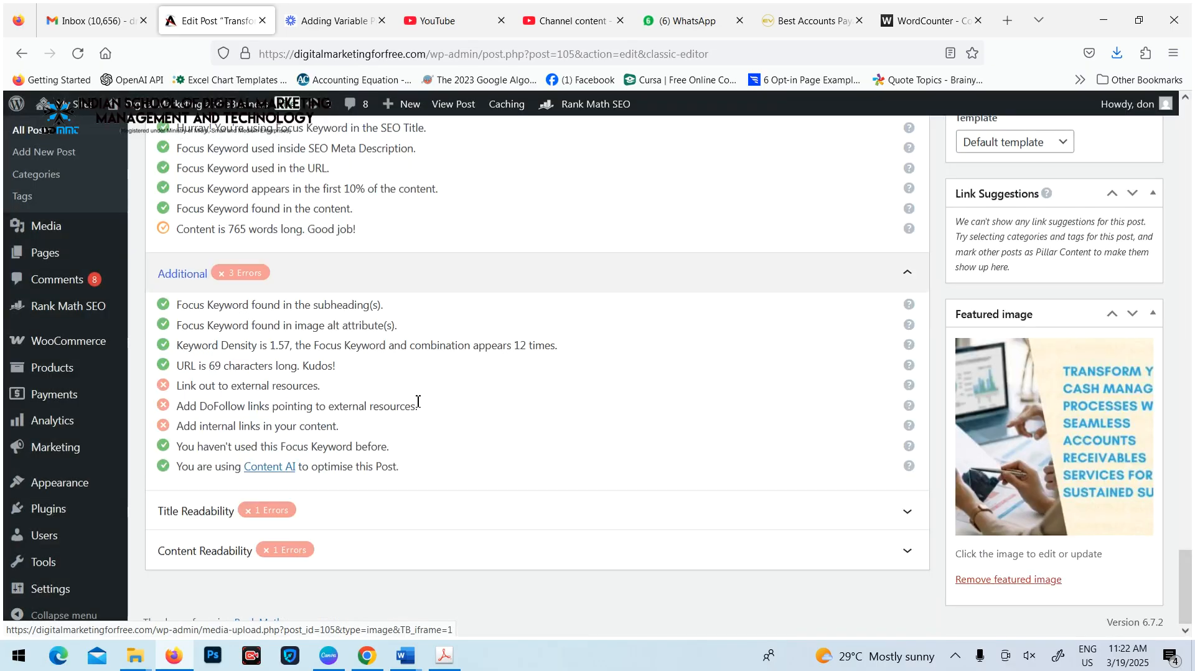
drag(174, 369, 244, 369)
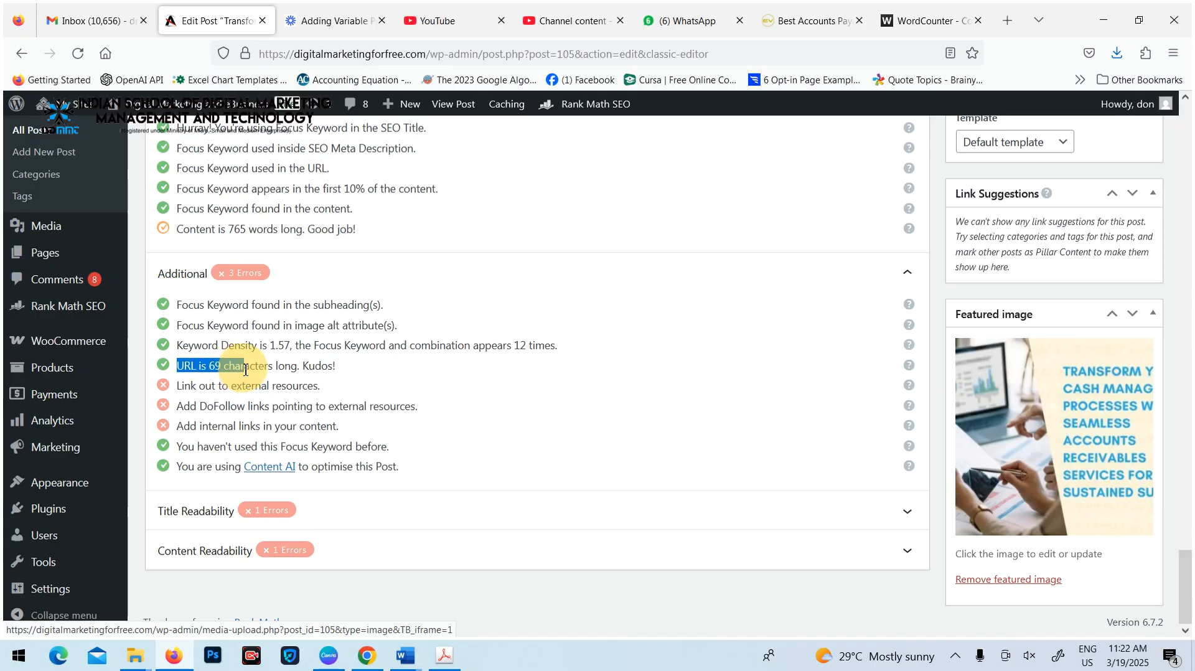
click(298, 412)
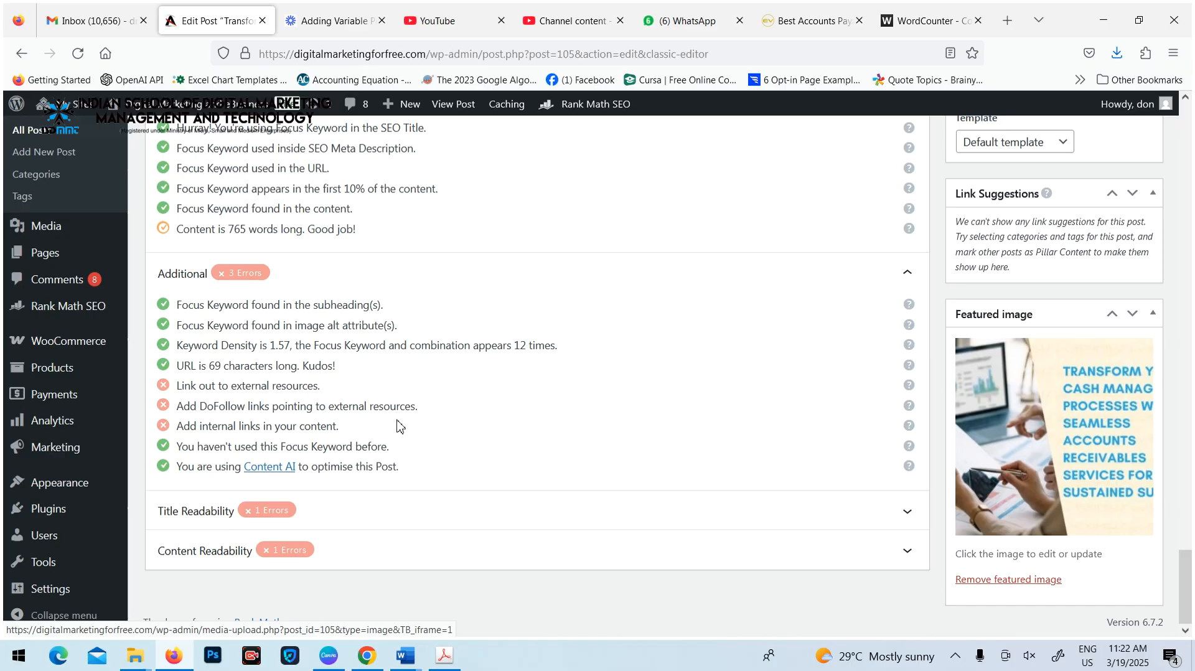
Link "financial compliance regulations" under Meeting Regulatory Requirements to the fintechfutures.com/us/category/outsourcing/ page, opening in a new tab
scroll(348, 448, up, 10)
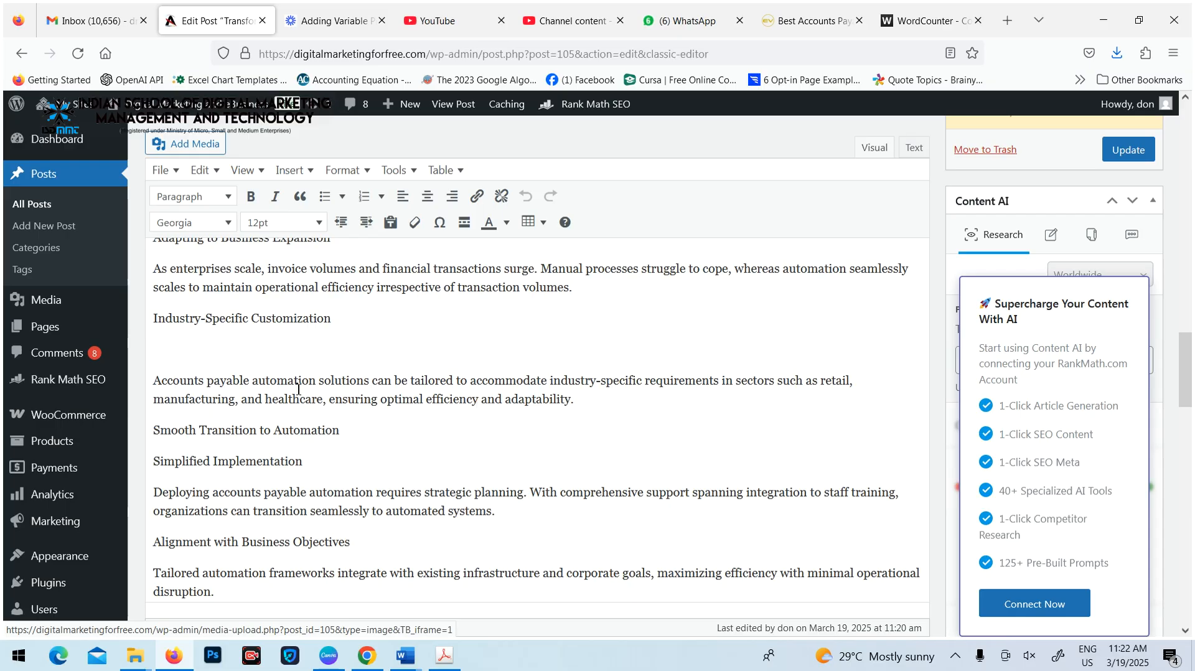
scroll(367, 445, up, 4)
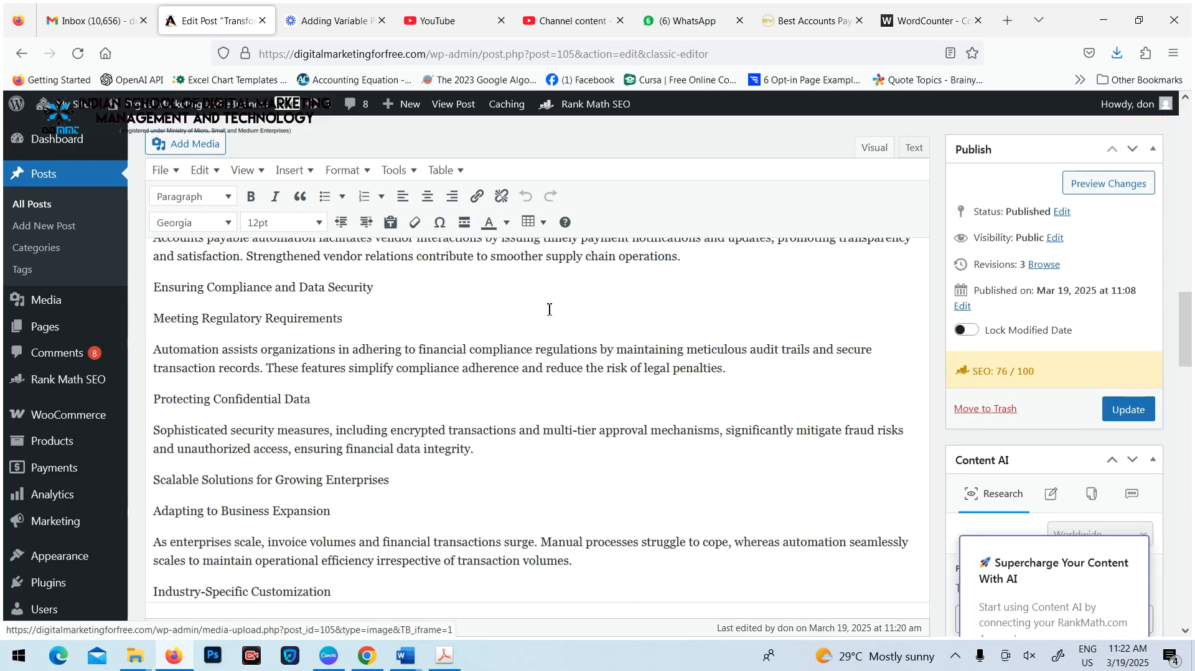
drag(422, 353, 598, 358)
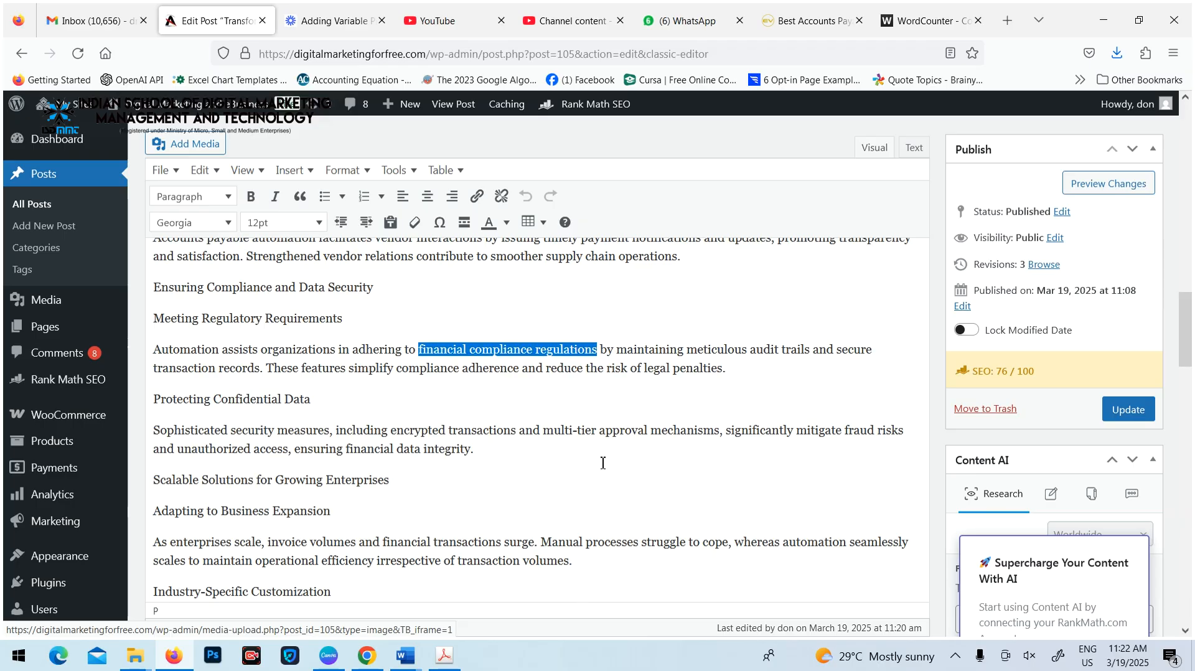
click(478, 197)
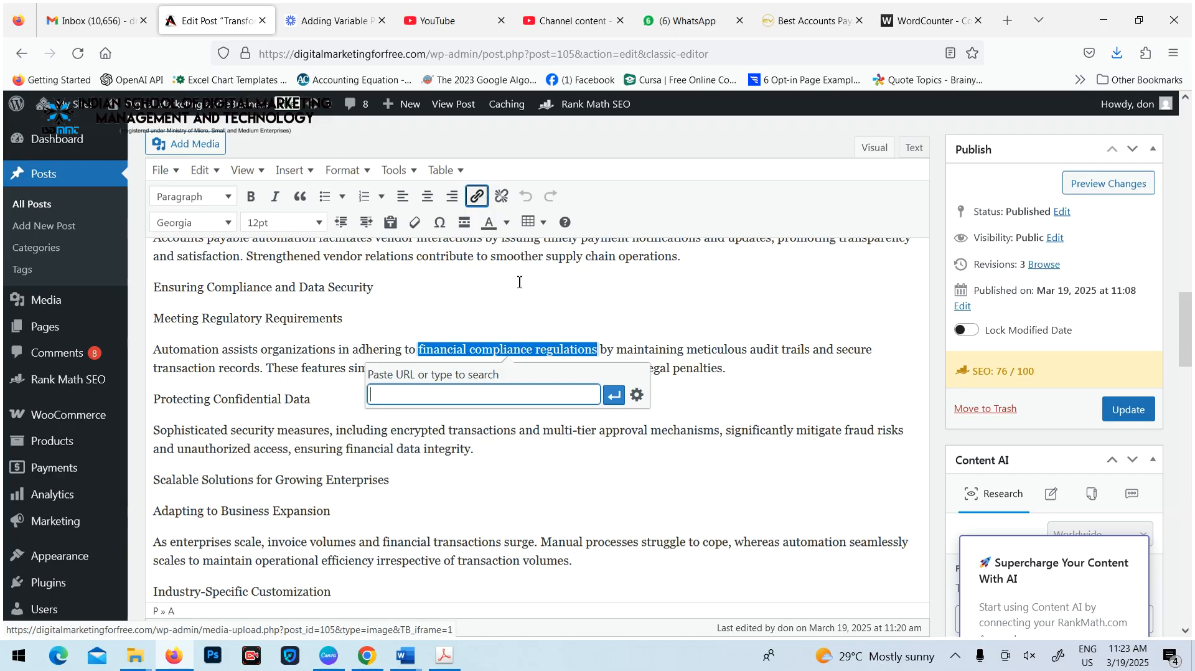
click(637, 395)
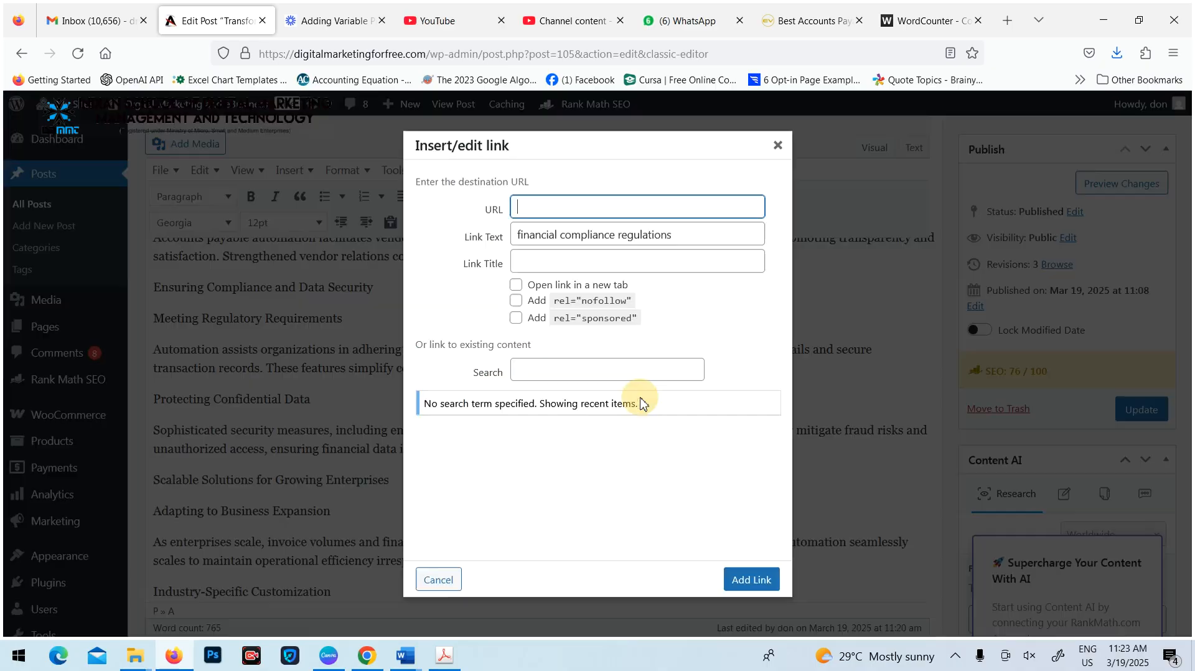
click(541, 207)
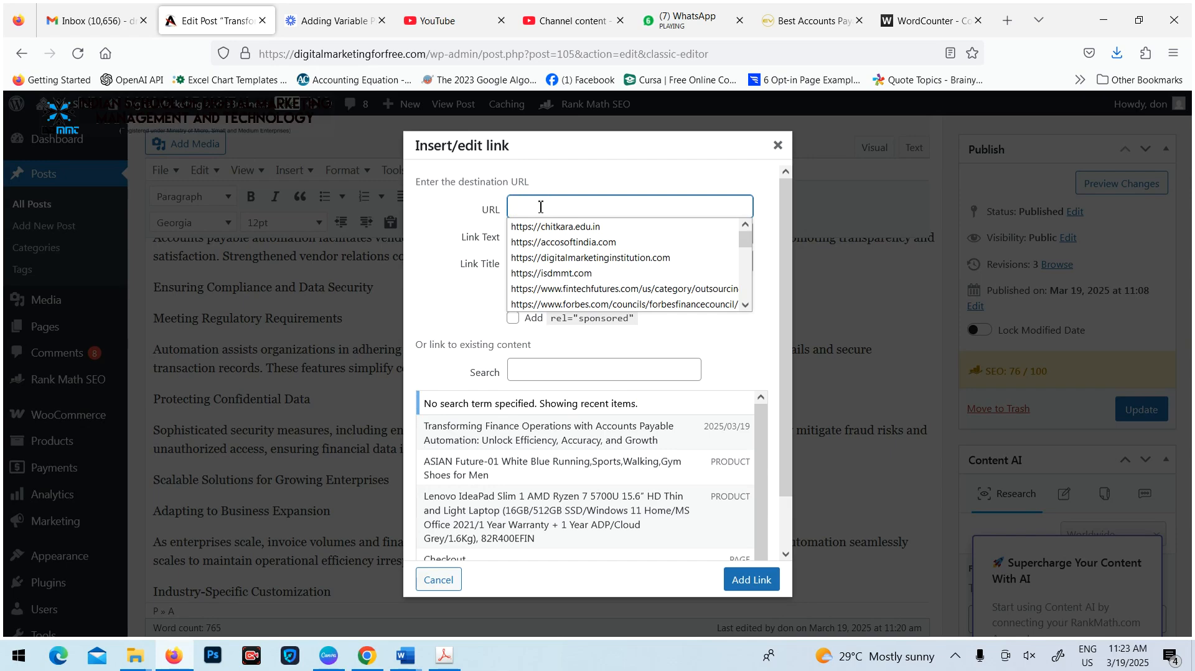
click(613, 288)
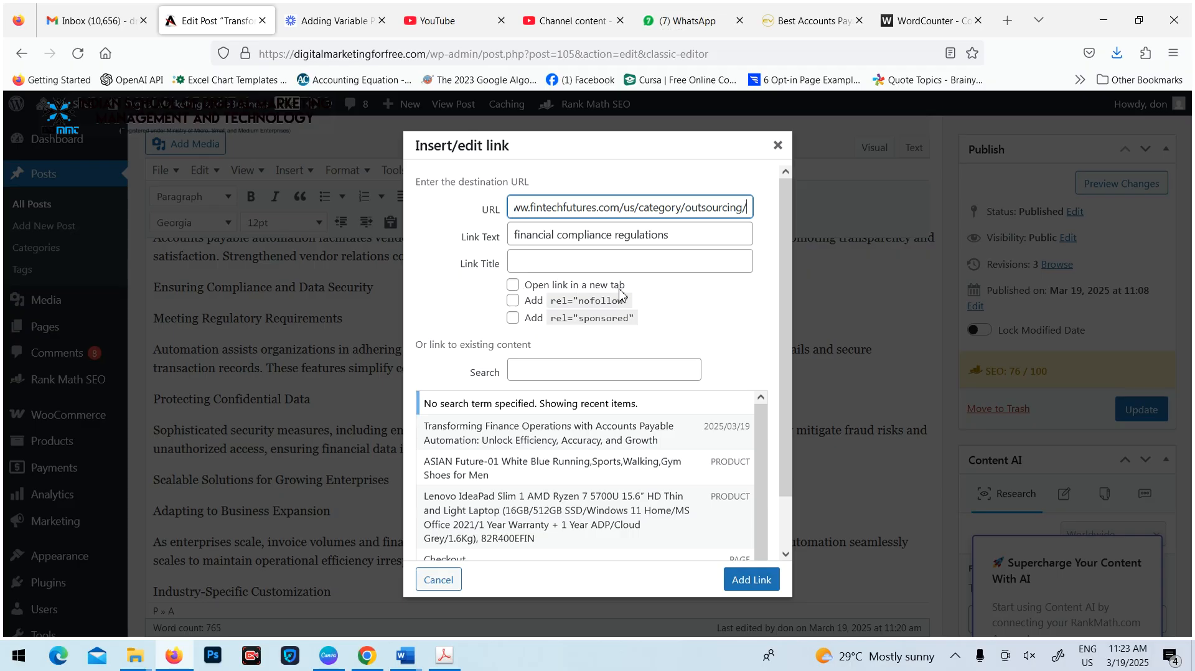
click(513, 284)
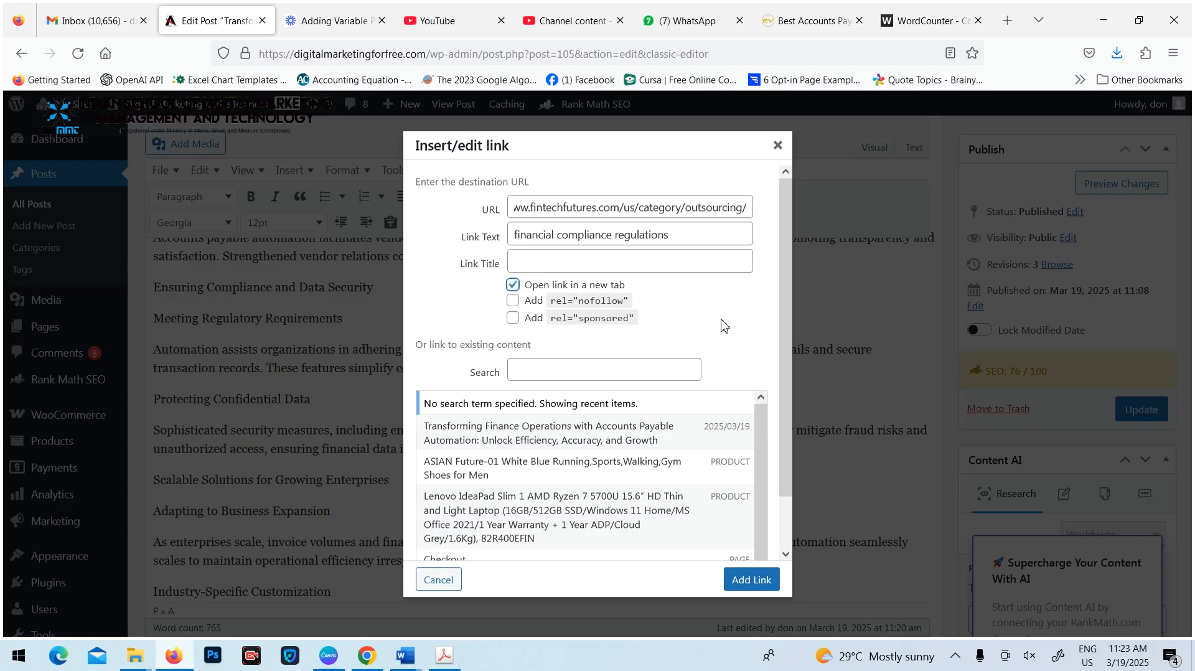
click(751, 580)
click(632, 486)
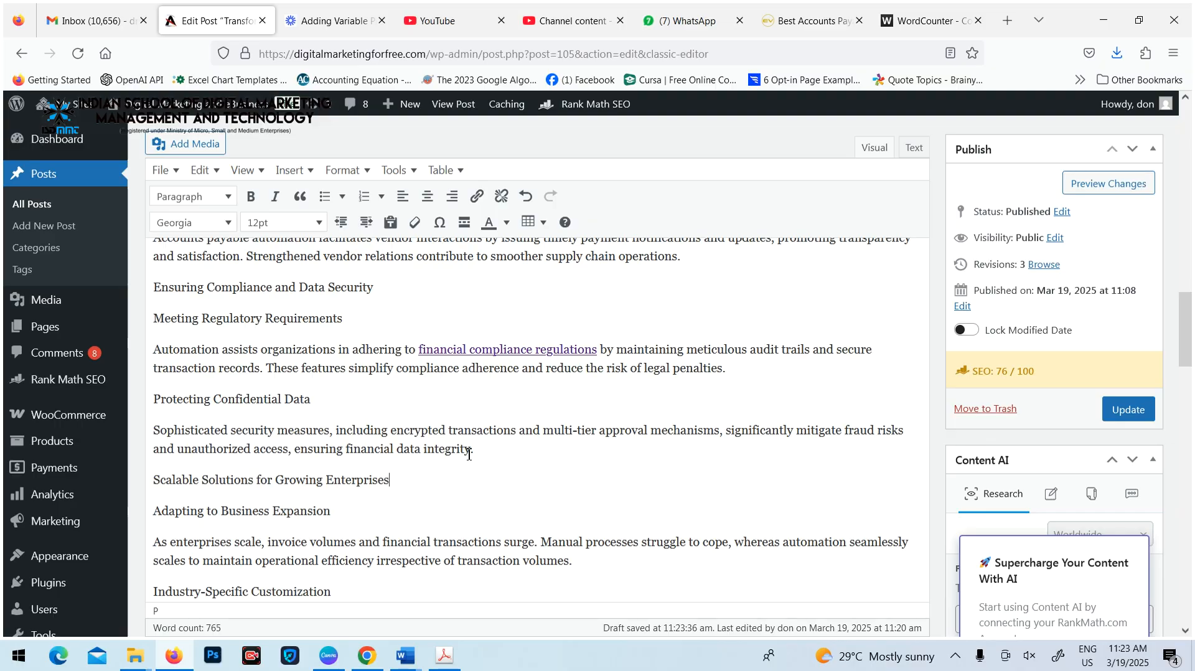
Link "financial decisions" under Strategic Advantages to the site's existing ASIAN Future-01 shoes product page, opening in a new tab
scroll(473, 455, down, 5)
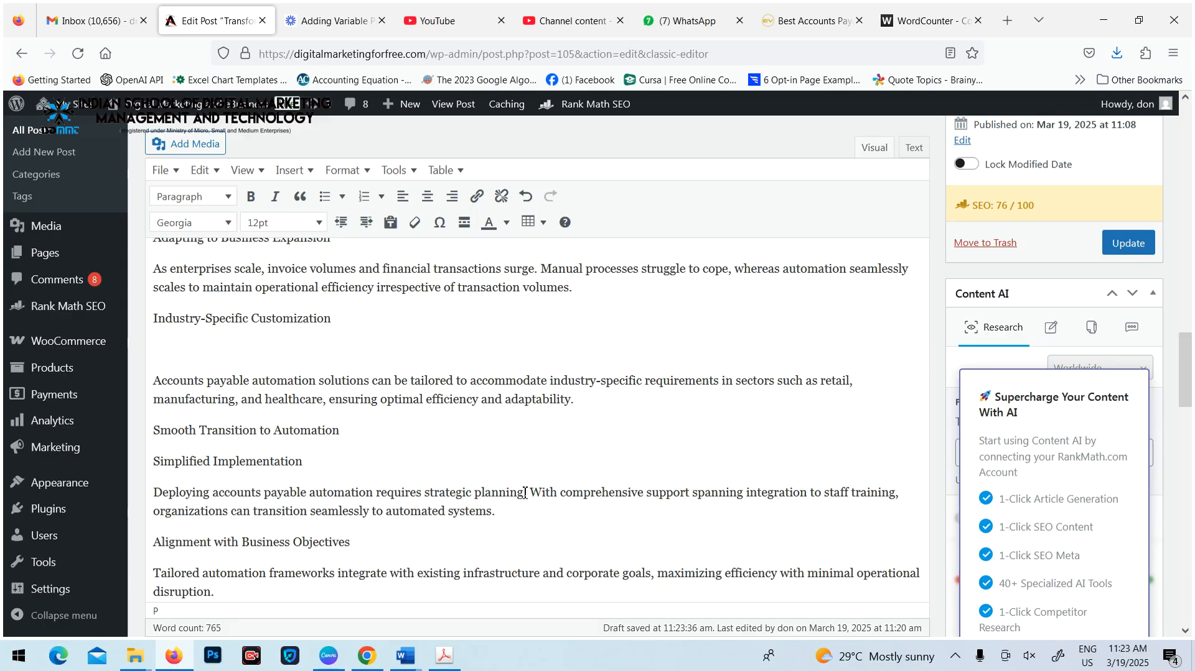
scroll(518, 411, up, 5)
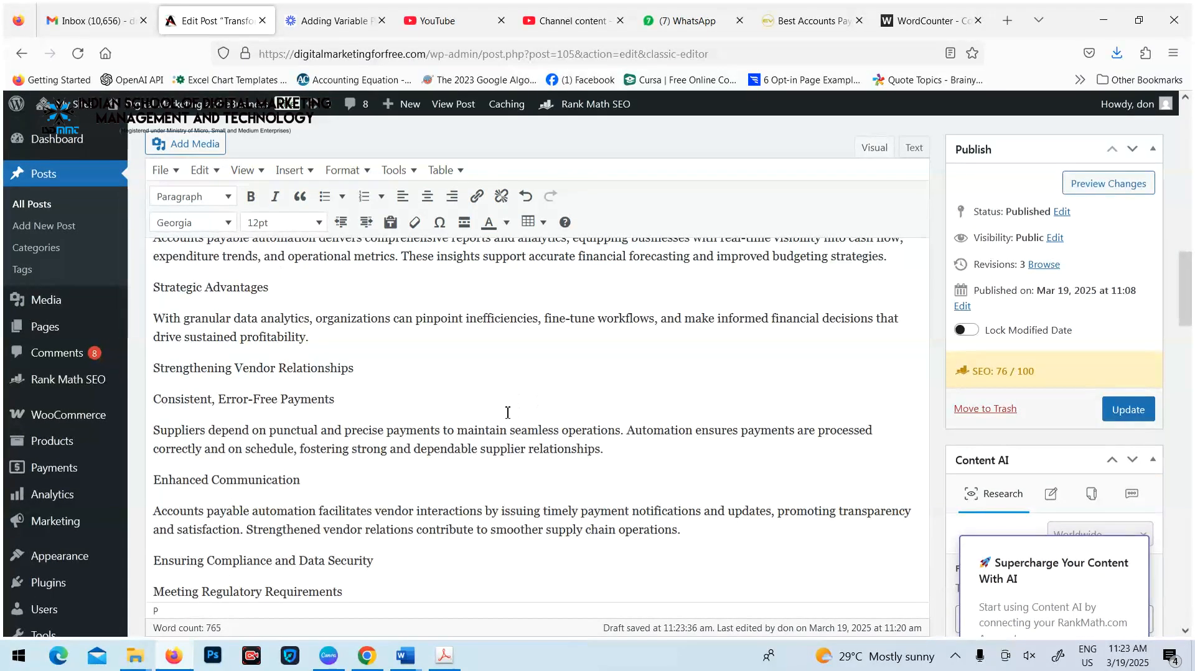
drag(772, 319, 874, 327)
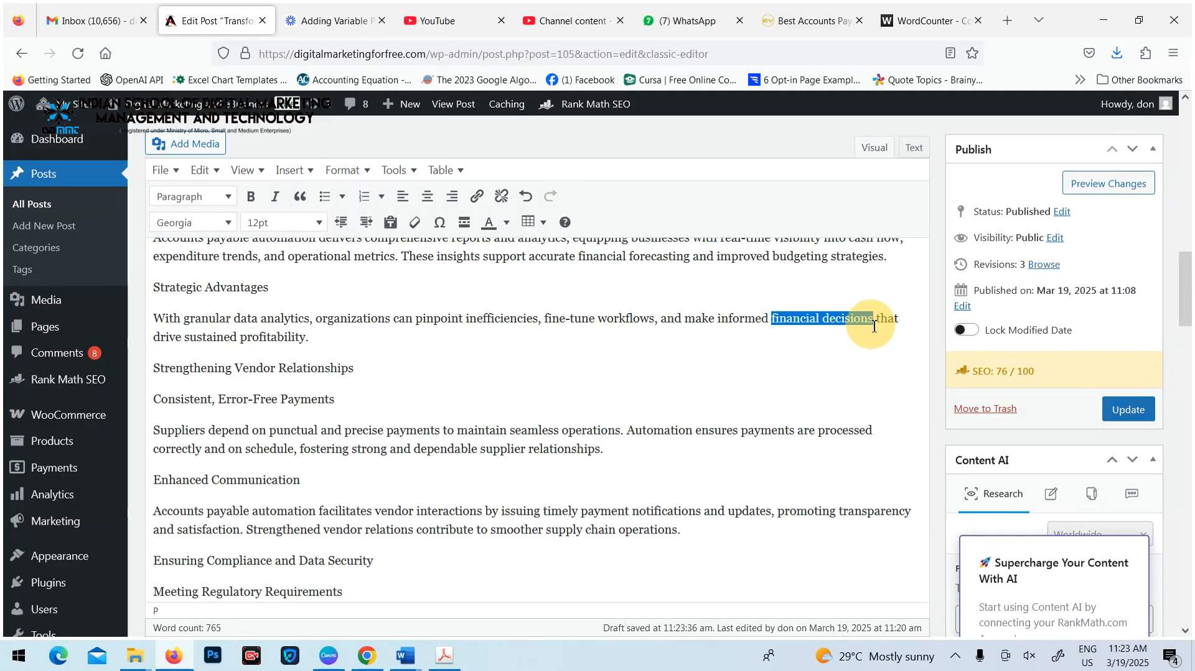
click(479, 197)
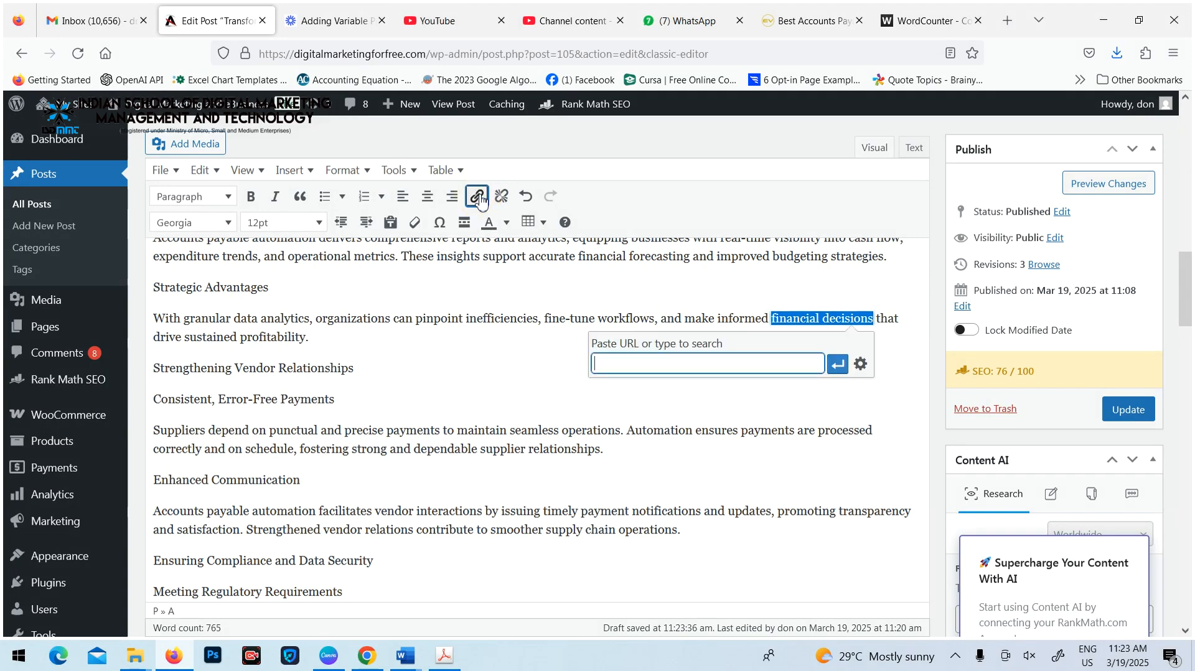
click(861, 365)
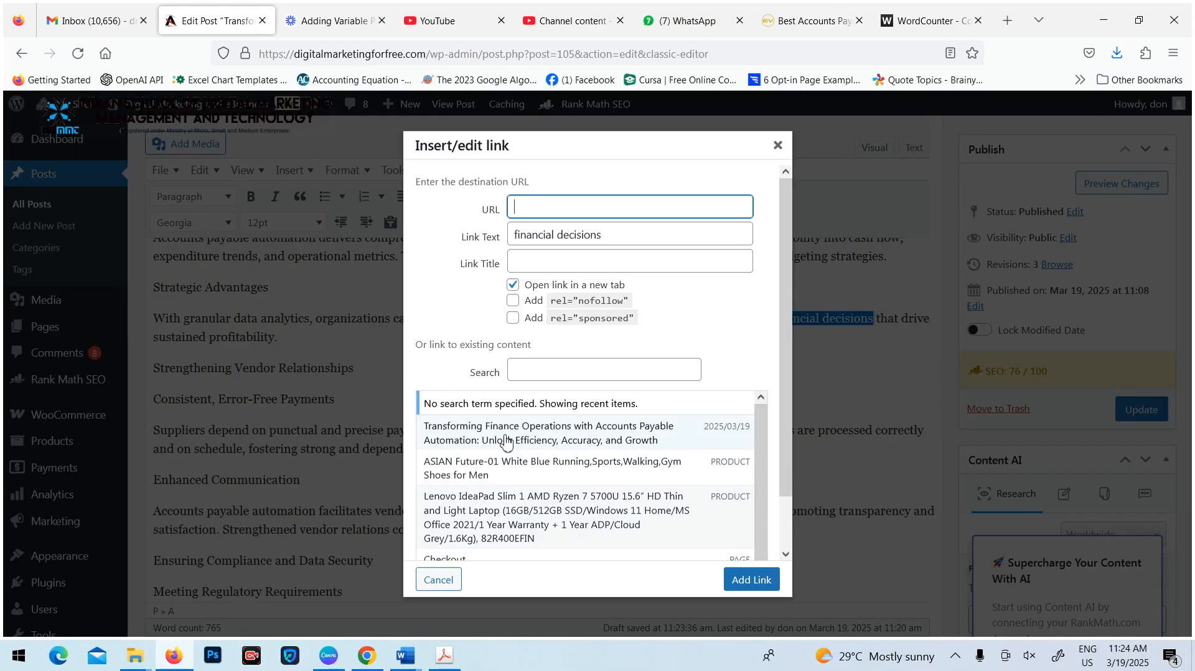
click(488, 469)
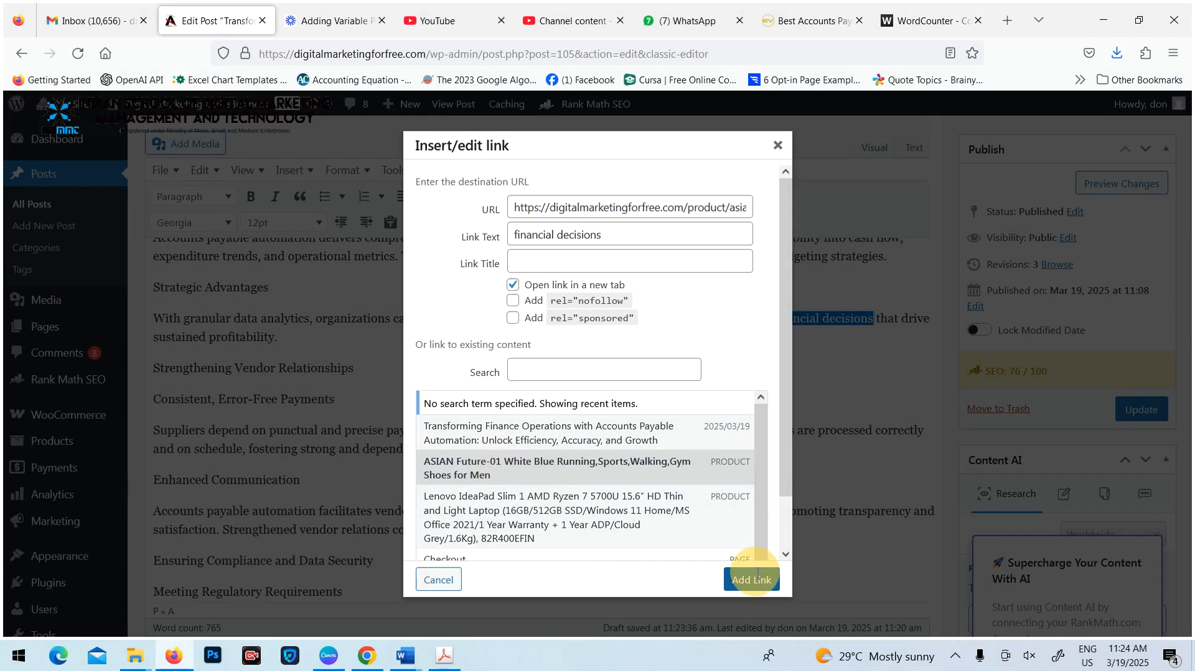
click(752, 580)
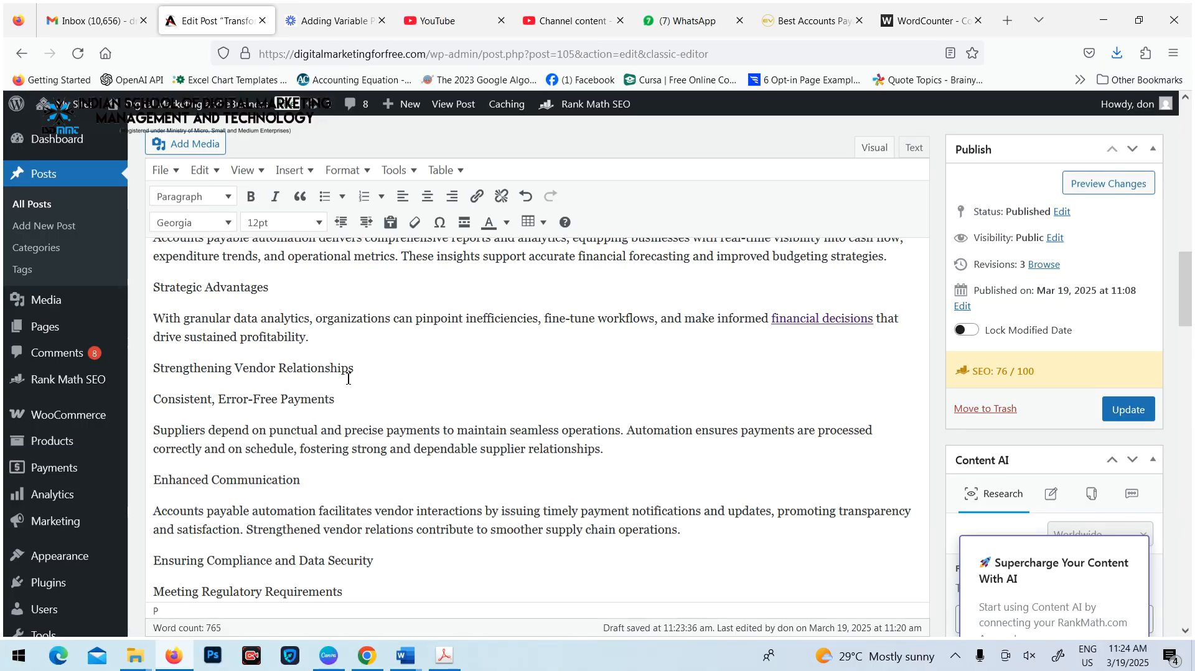
Update the post to save the external and internal links, and return to its Rank Math checks
click(1128, 410)
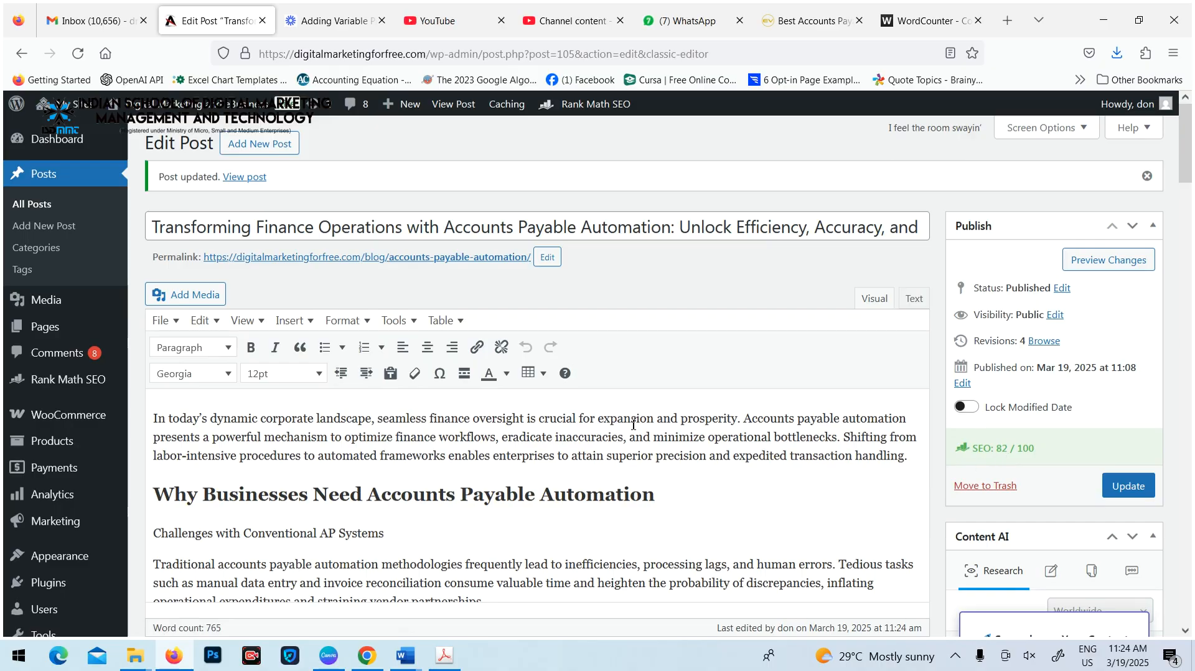
scroll(625, 422, down, 20)
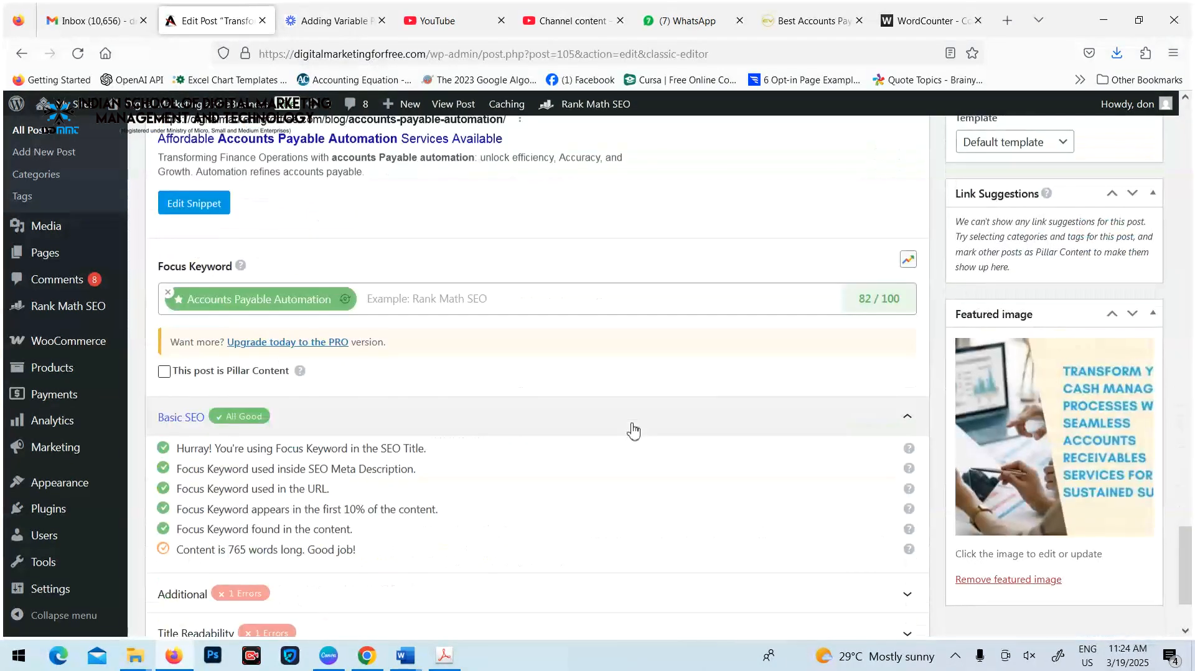
Expand Rank Math's Additional, Title Readability and Content Readability checks and review the entries still flagged, including the Table of Contents plugin
scroll(342, 392, down, 3)
click(303, 480)
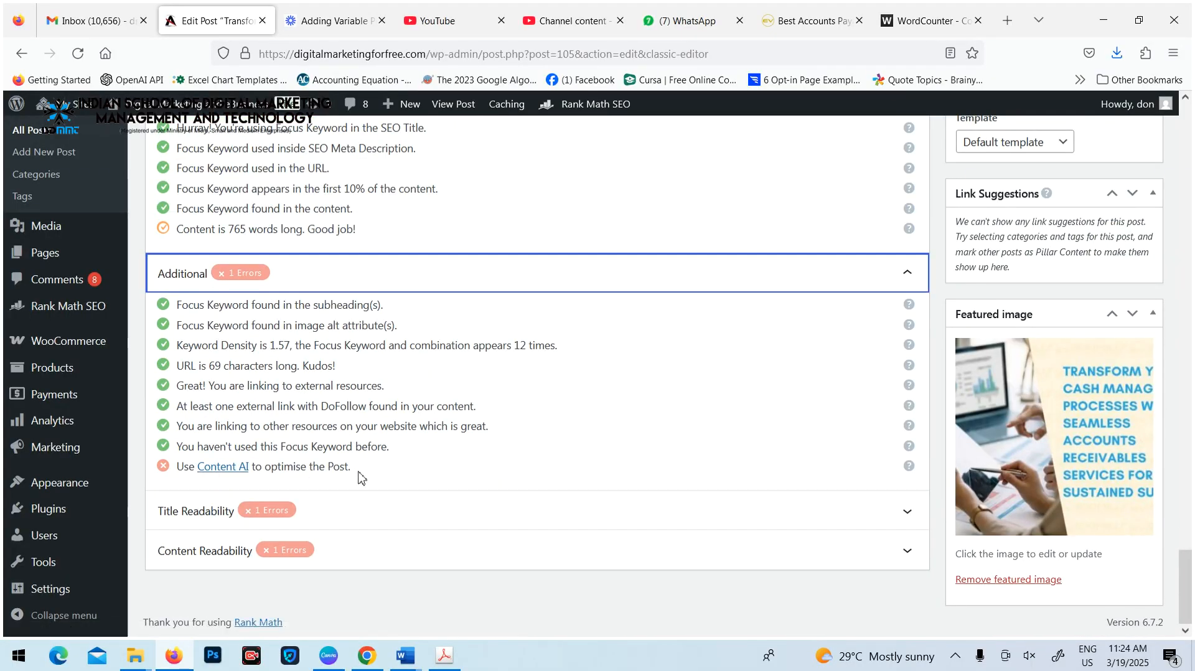
drag(353, 469, 202, 457)
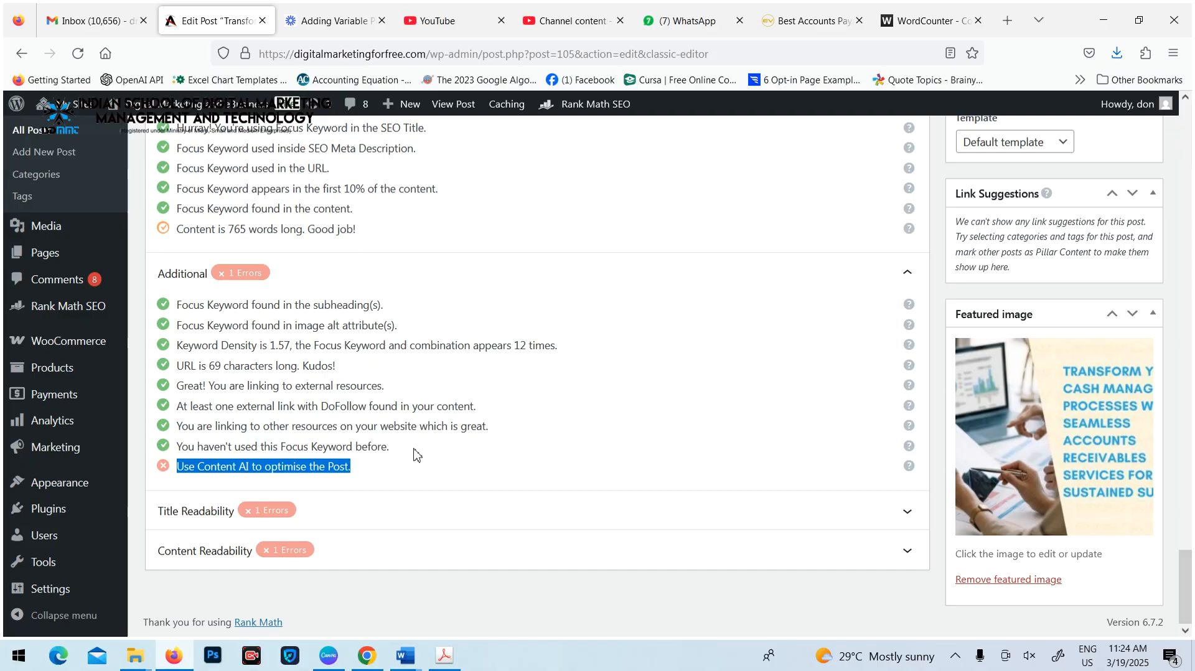
click(350, 511)
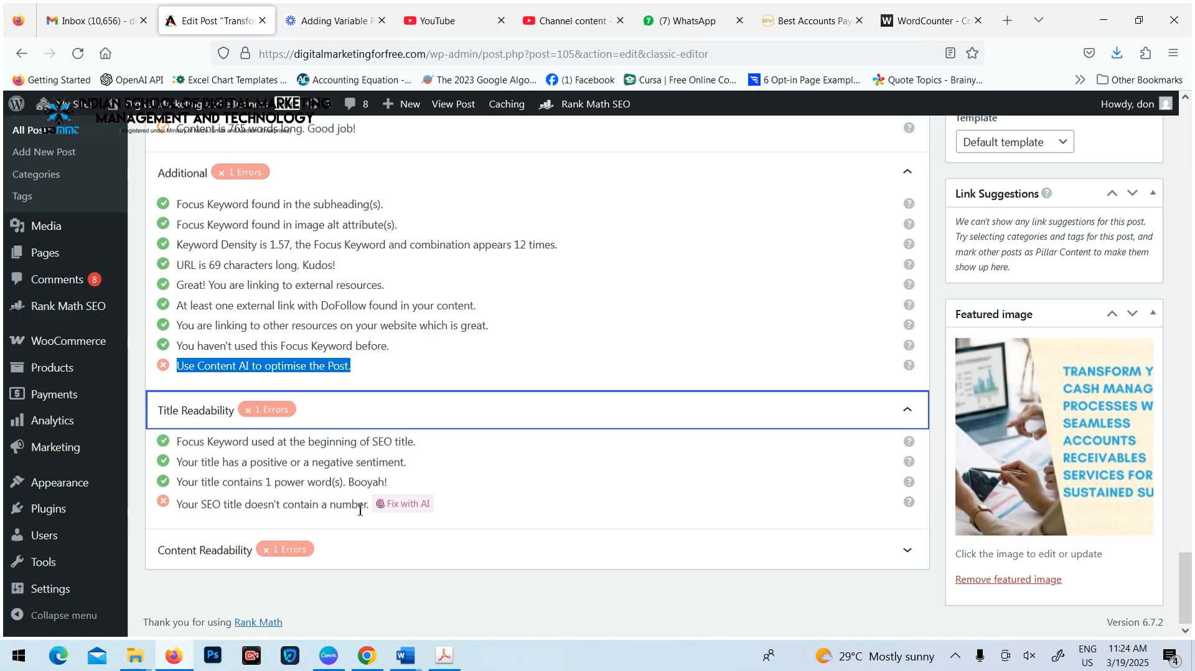
click(371, 557)
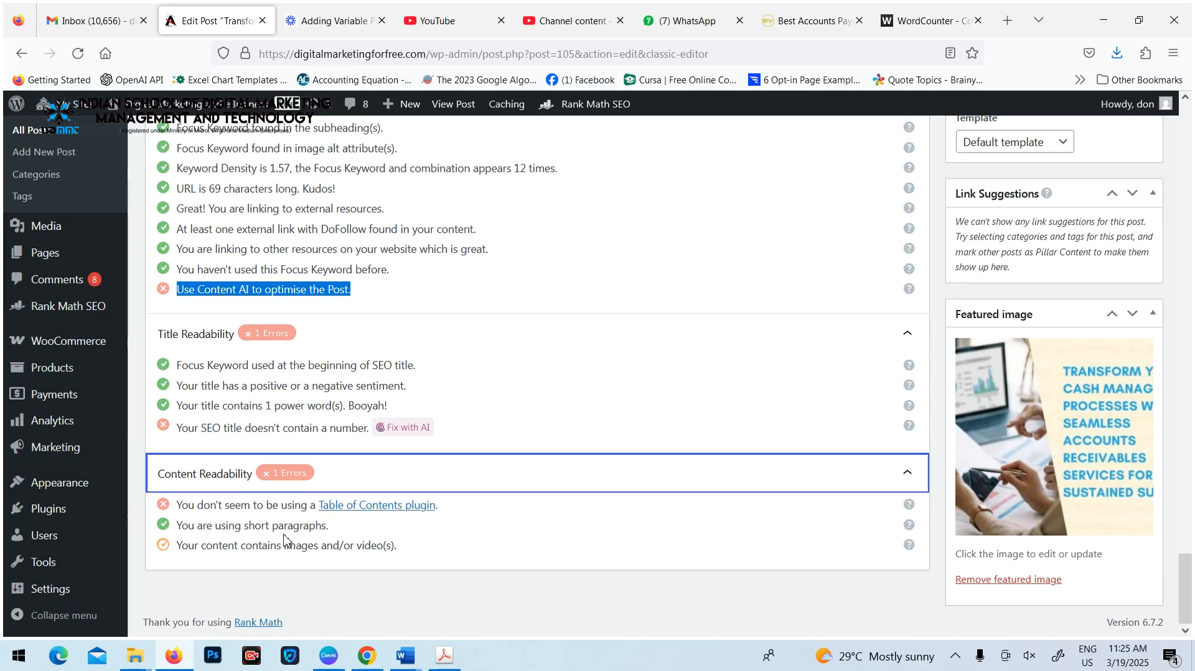
drag(182, 505, 477, 520)
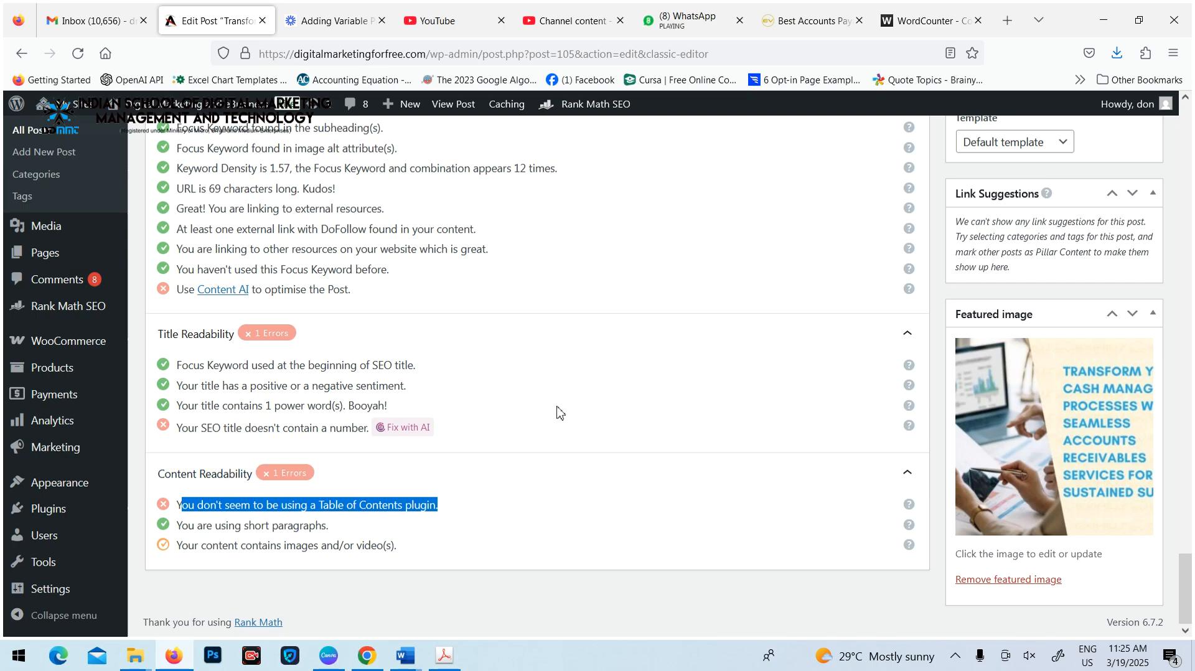
Examine the post's subheadings and the heading level of "Why Businesses Need Accounts Payable Automation" against the available paragraph formats
scroll(550, 422, up, 15)
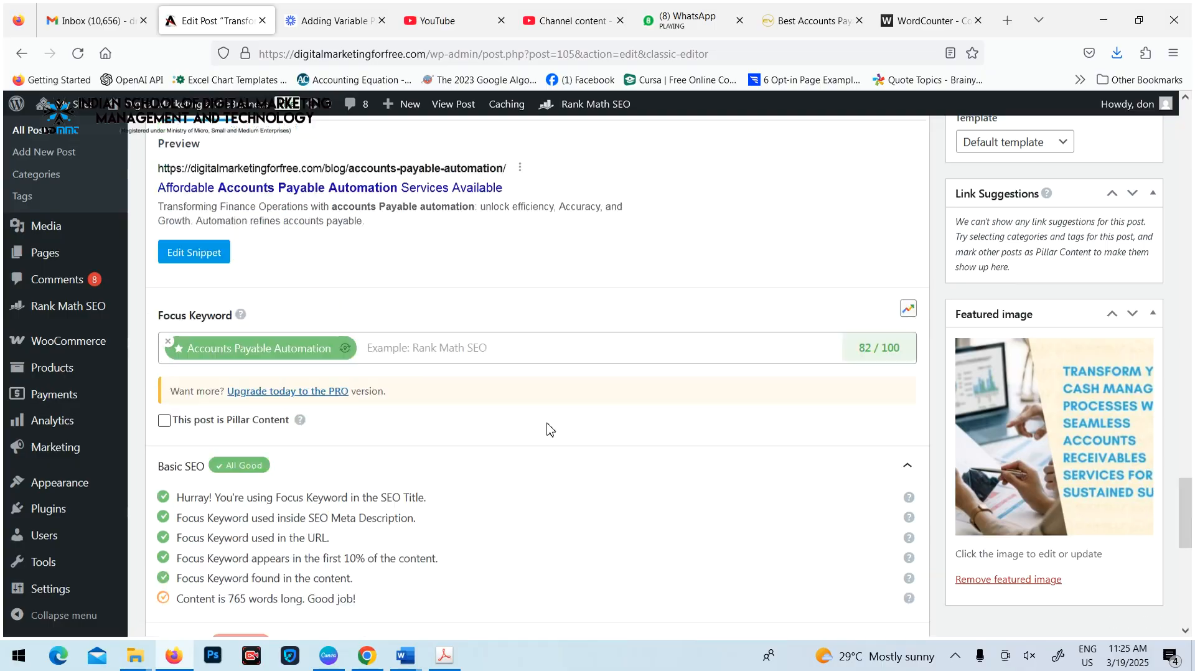
scroll(550, 424, up, 10)
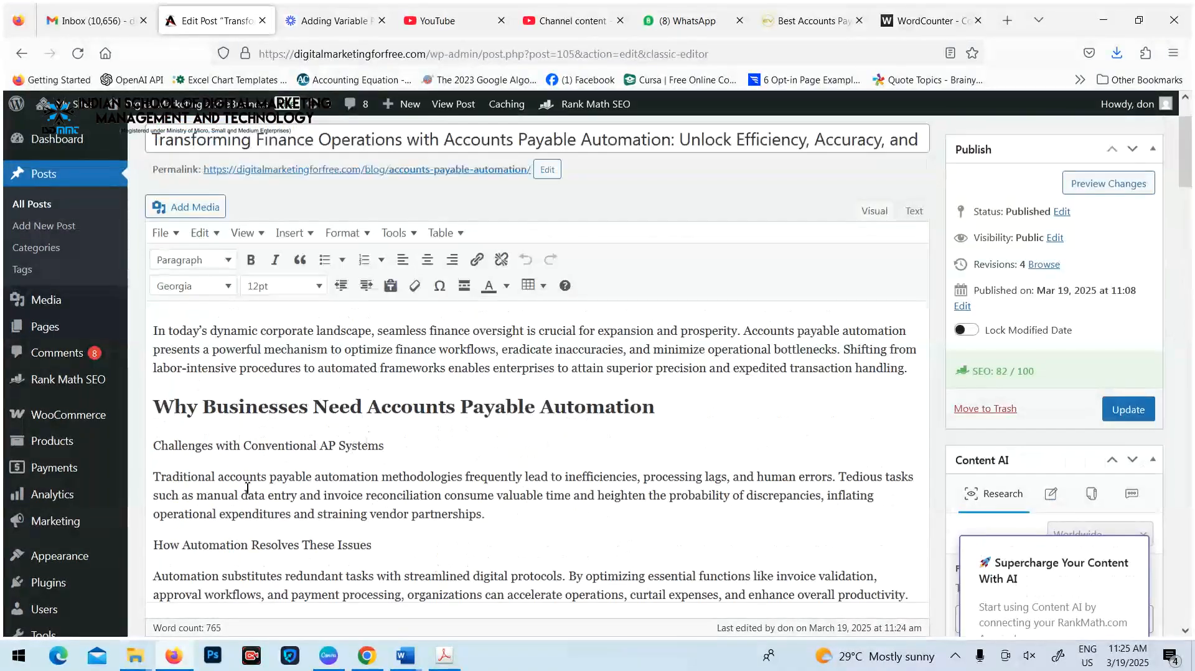
drag(174, 413, 393, 416)
click(428, 412)
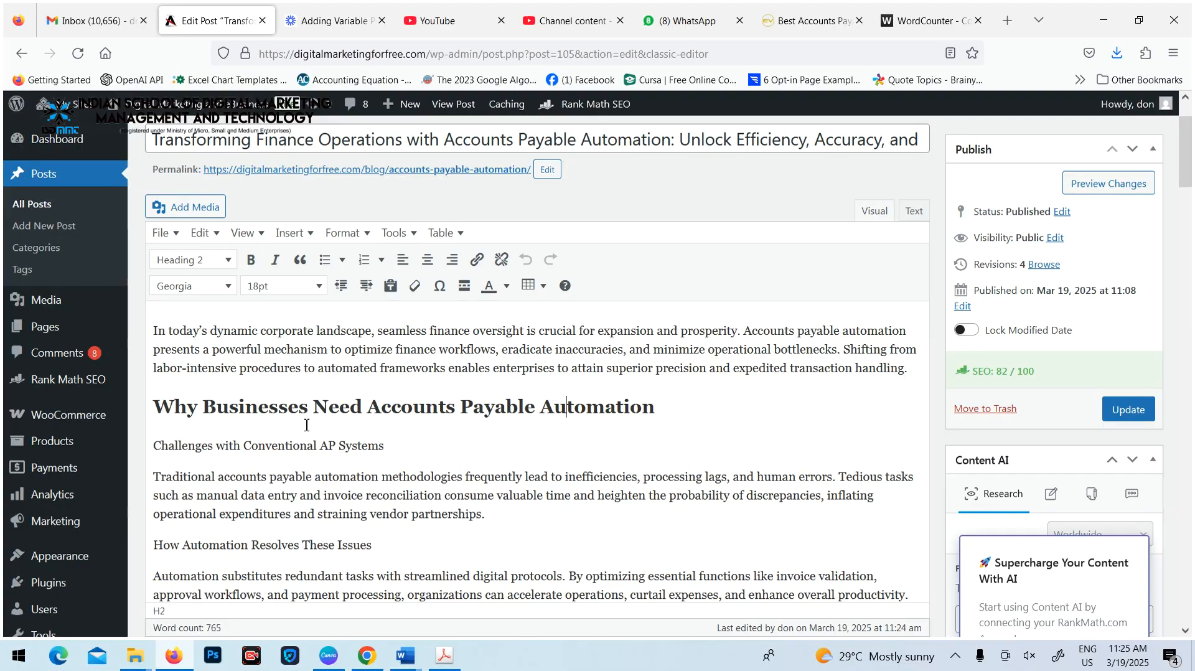
scroll(403, 423, down, 10)
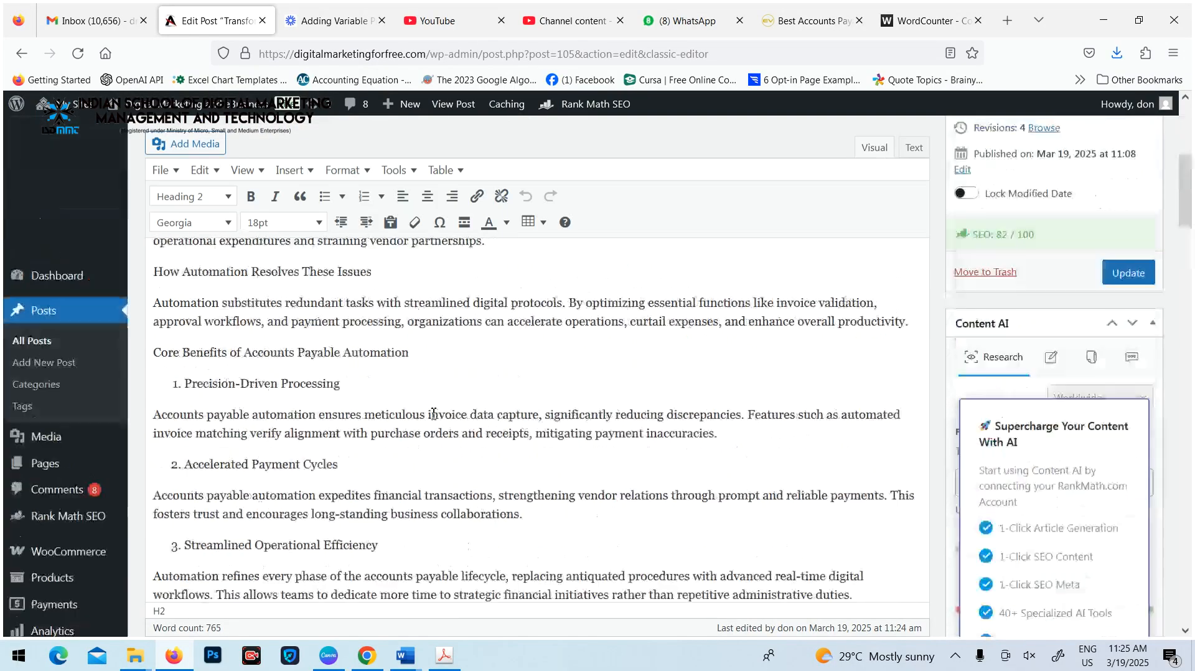
scroll(429, 424, up, 15)
click(228, 347)
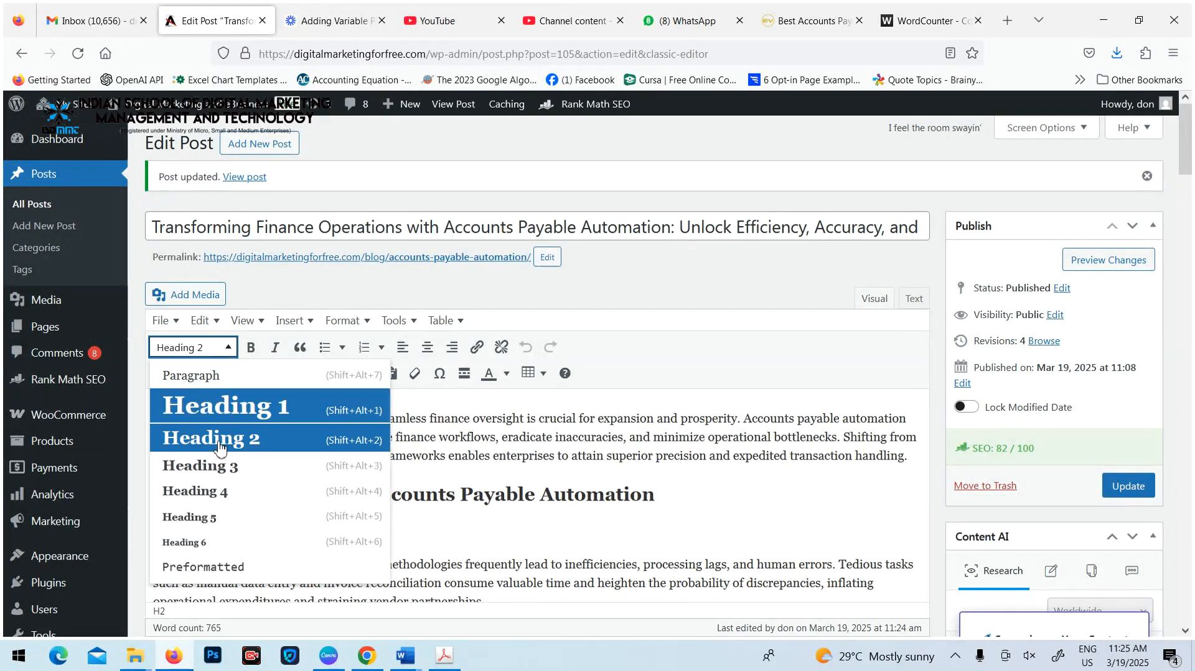
click(642, 537)
Recheck the Table of Contents plugin entry under Content Readability, and update the post
scroll(530, 477, down, 20)
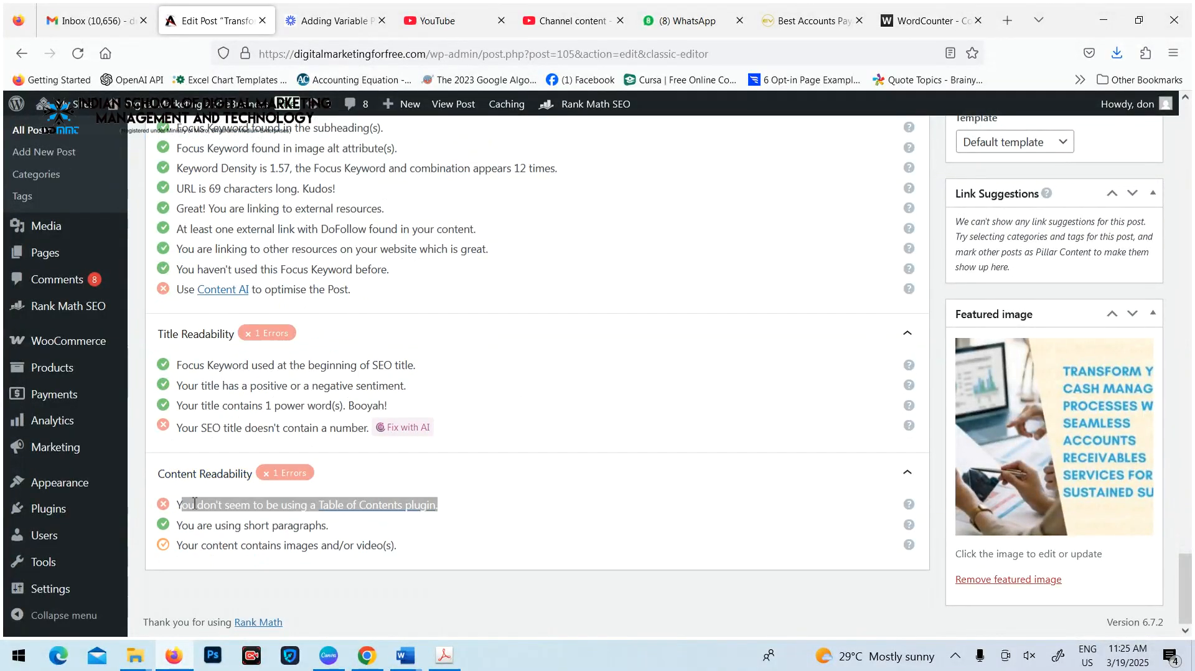
click(182, 506)
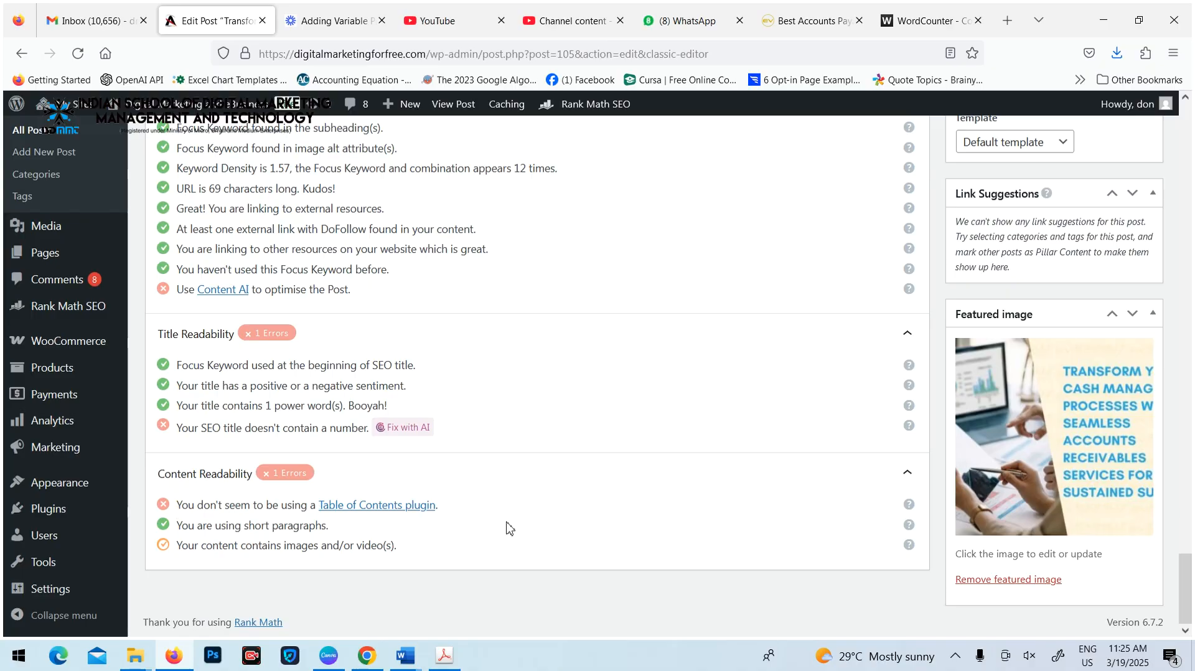
scroll(566, 493, up, 15)
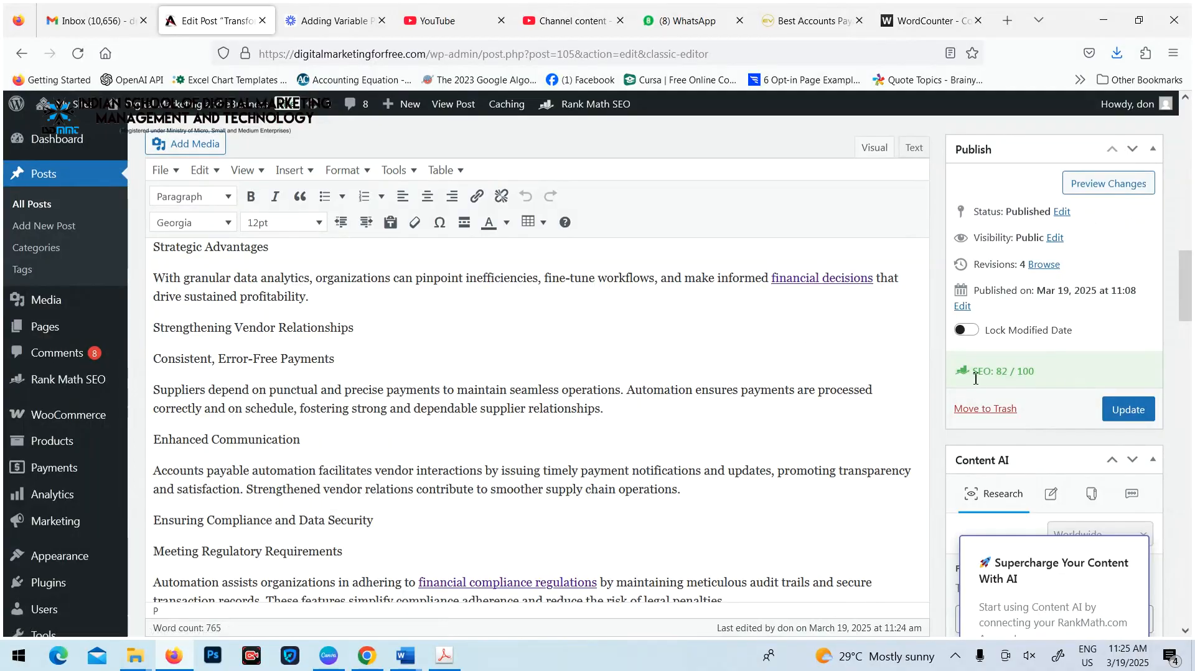
click(1130, 411)
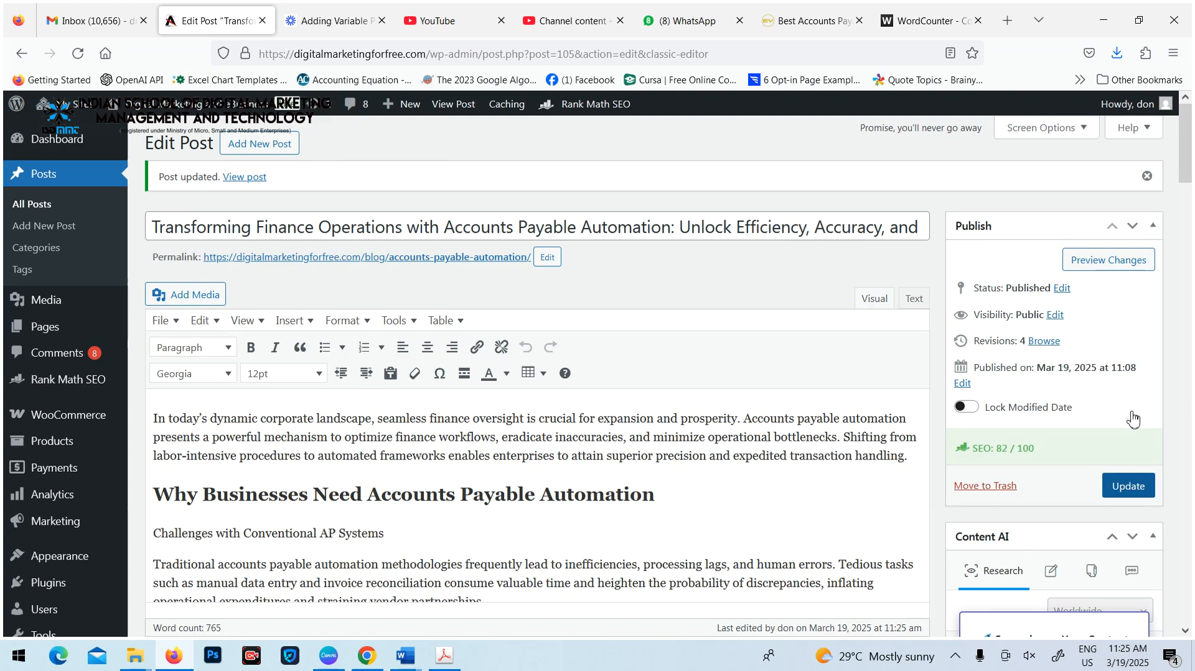
From the network admin's plugins, search for "table of content" among new plugins and install Easy Table of Contents
mouse_move(69, 104)
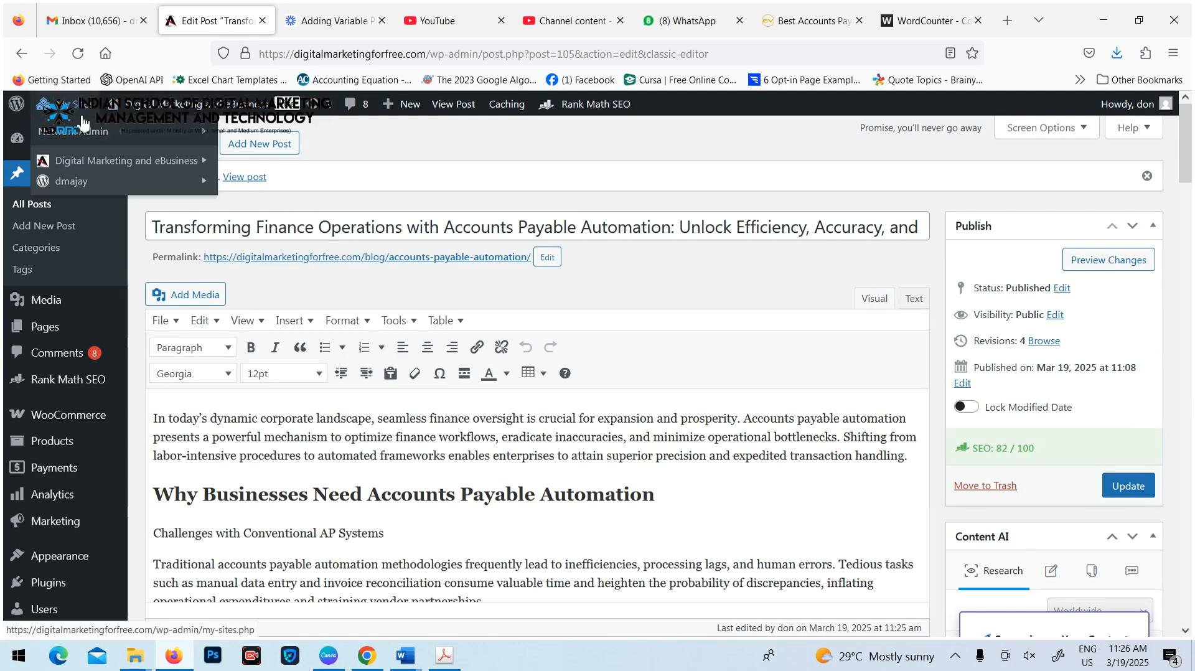
mouse_move(94, 131)
click(243, 213)
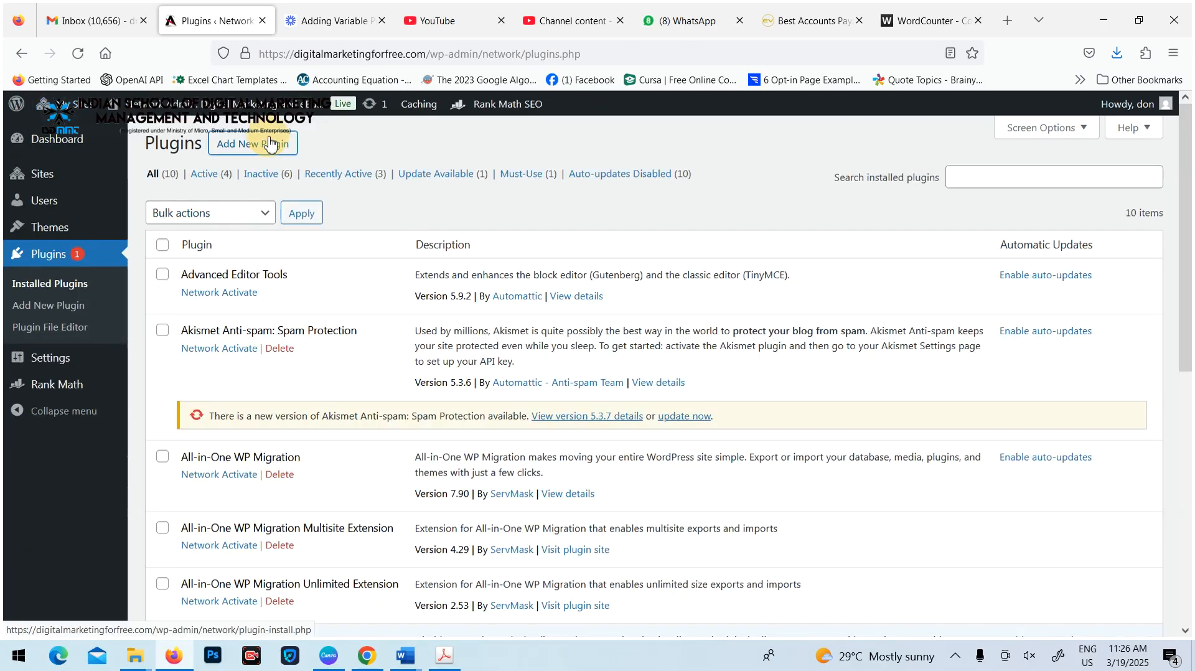
click(253, 143)
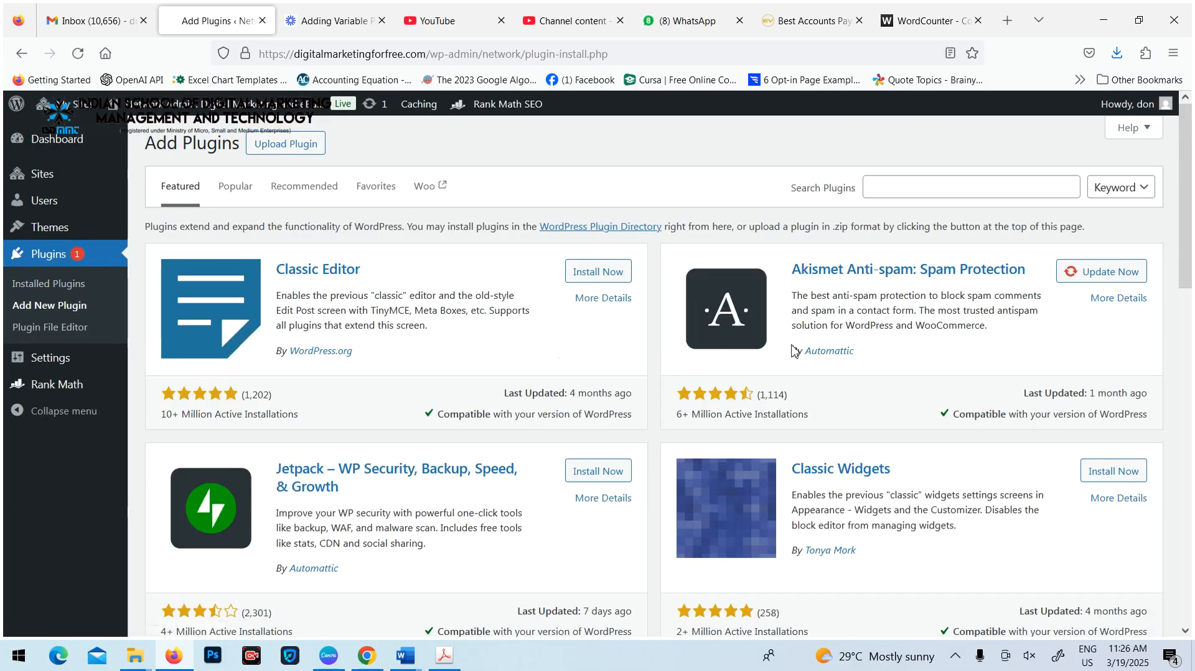
click(919, 186)
text(table of content)
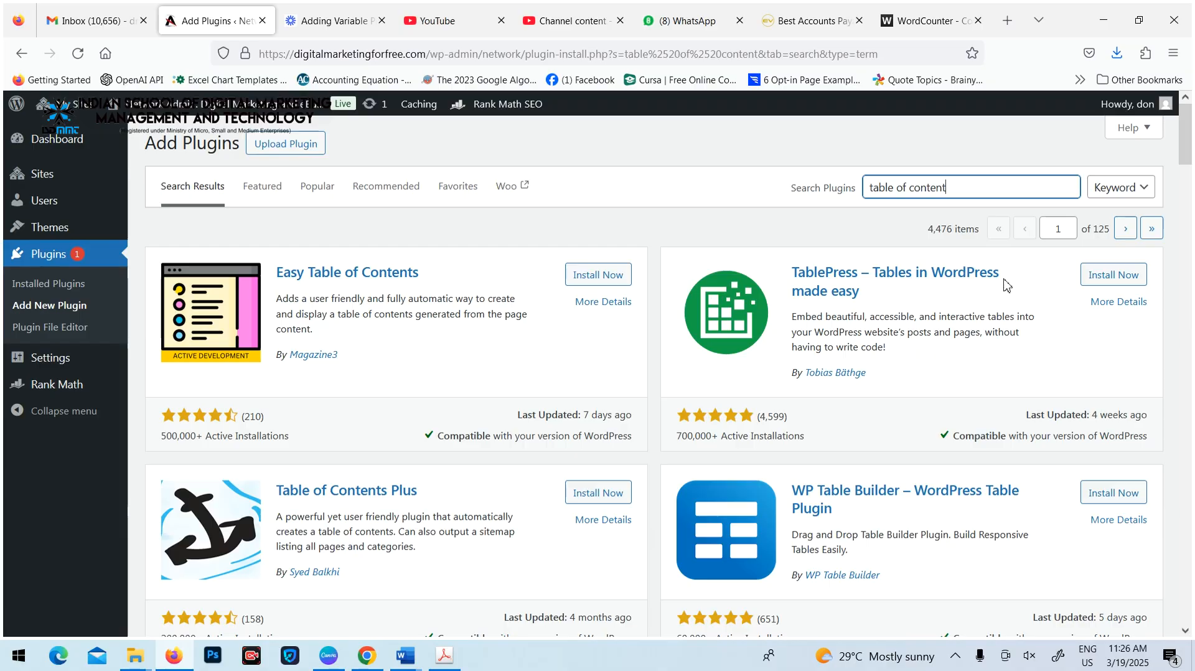
click(607, 284)
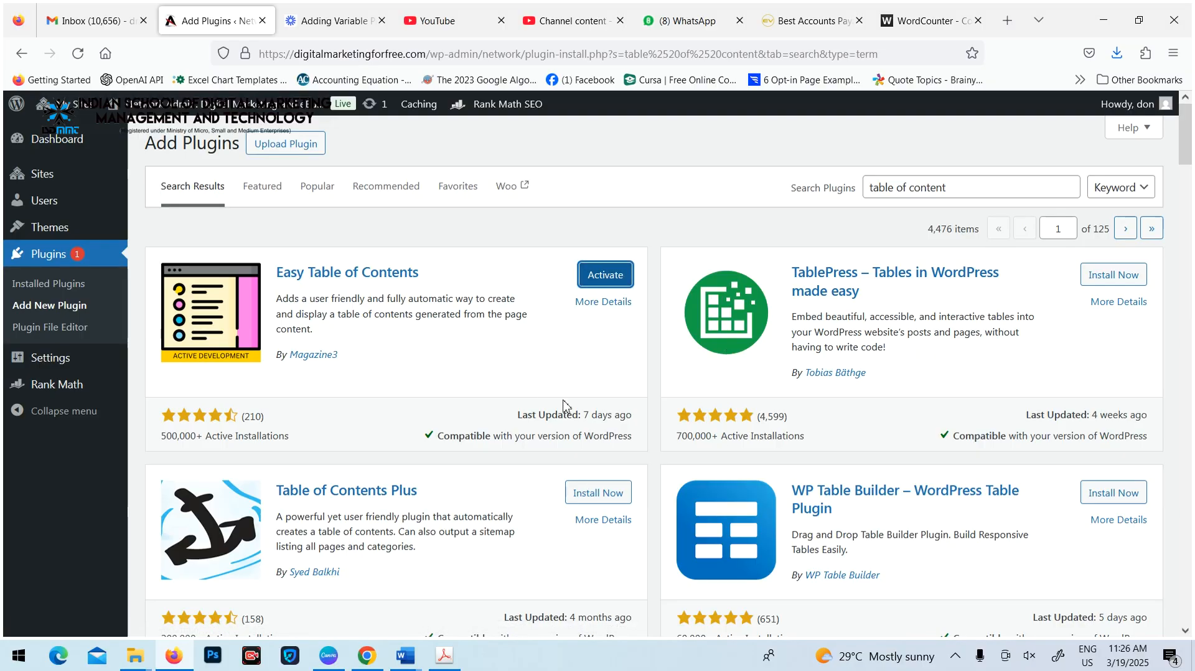
Browse the other table of contents results, then install TablePress and network-activate it
scroll(797, 418, down, 4)
scroll(796, 418, down, 4)
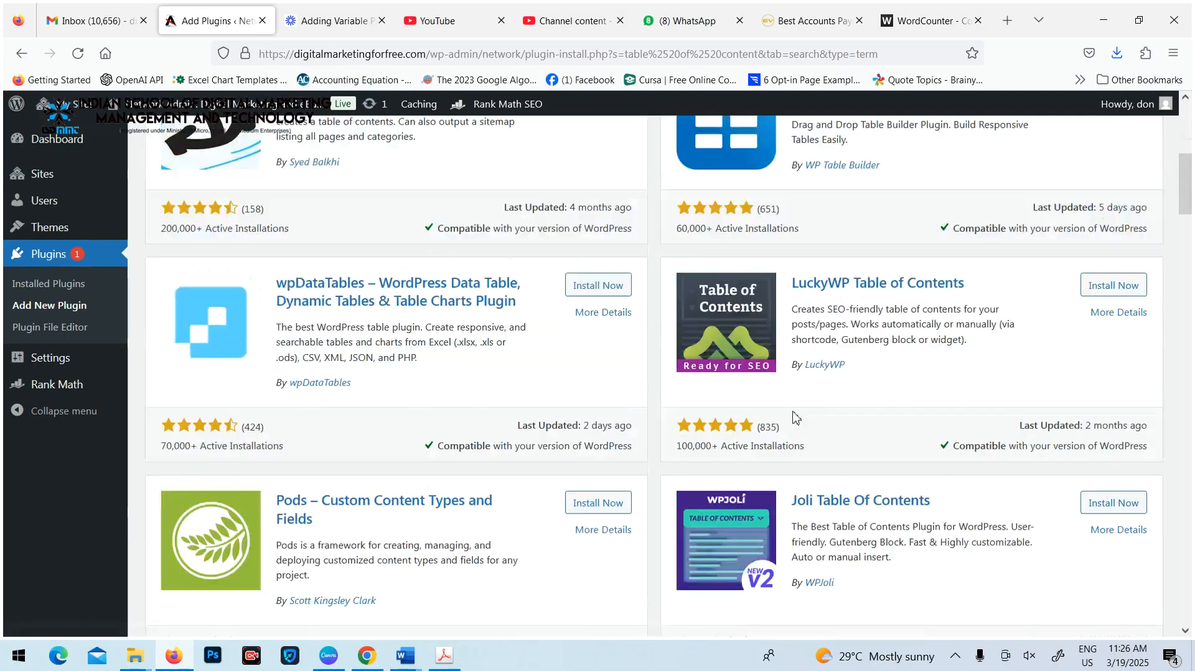
scroll(796, 418, up, 8)
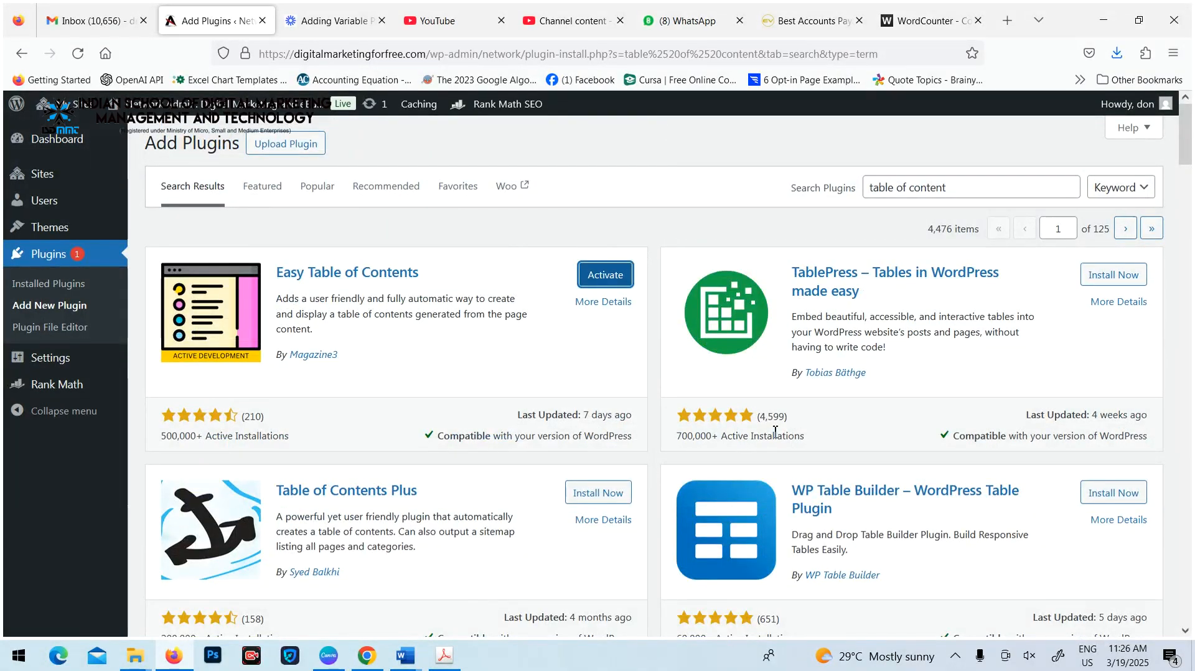
click(1115, 276)
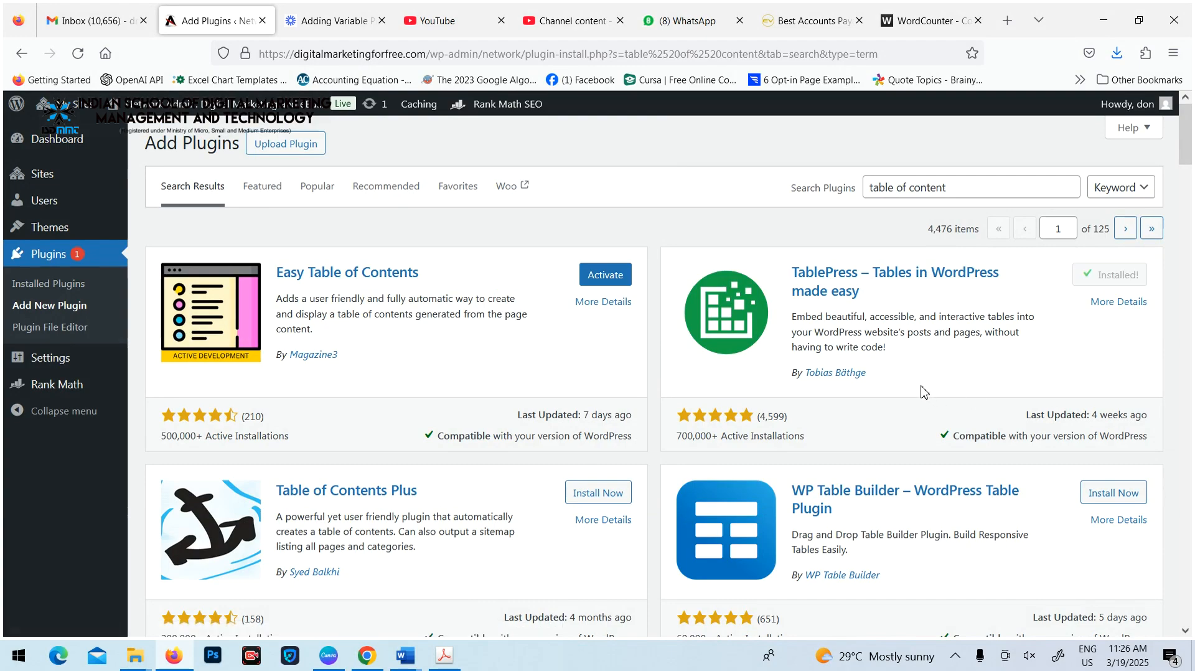
click(1120, 275)
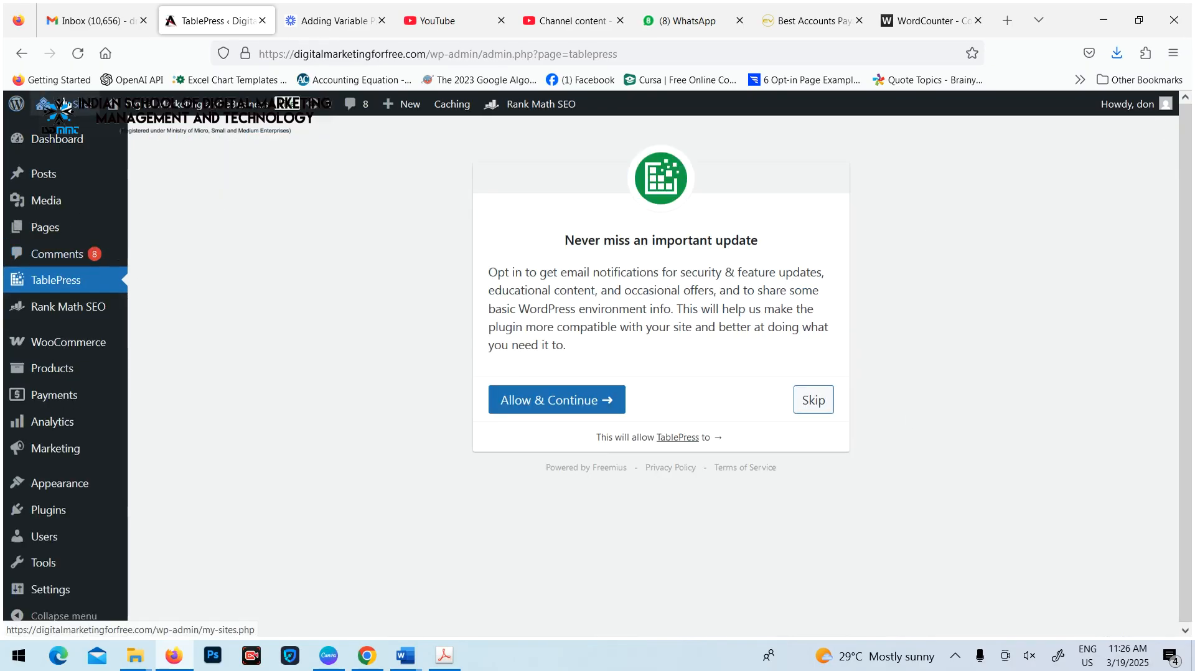
Check the Easy Table of Contents entry in the network's installed plugins list
mouse_move(77, 136)
click(260, 214)
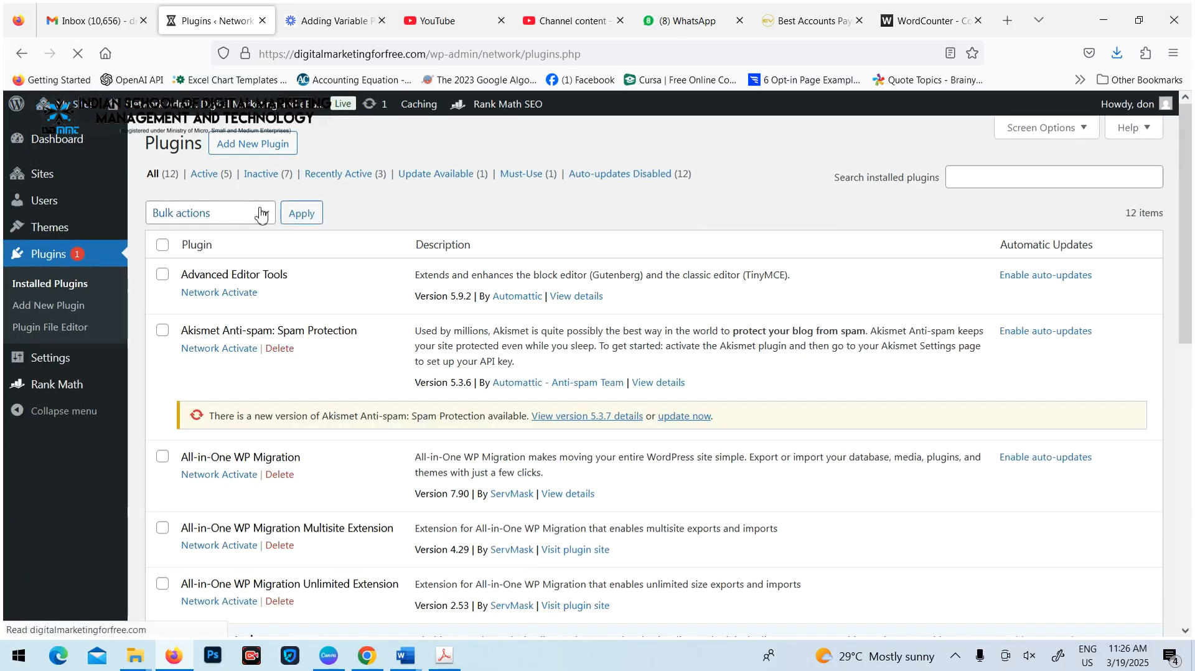
scroll(263, 306, down, 4)
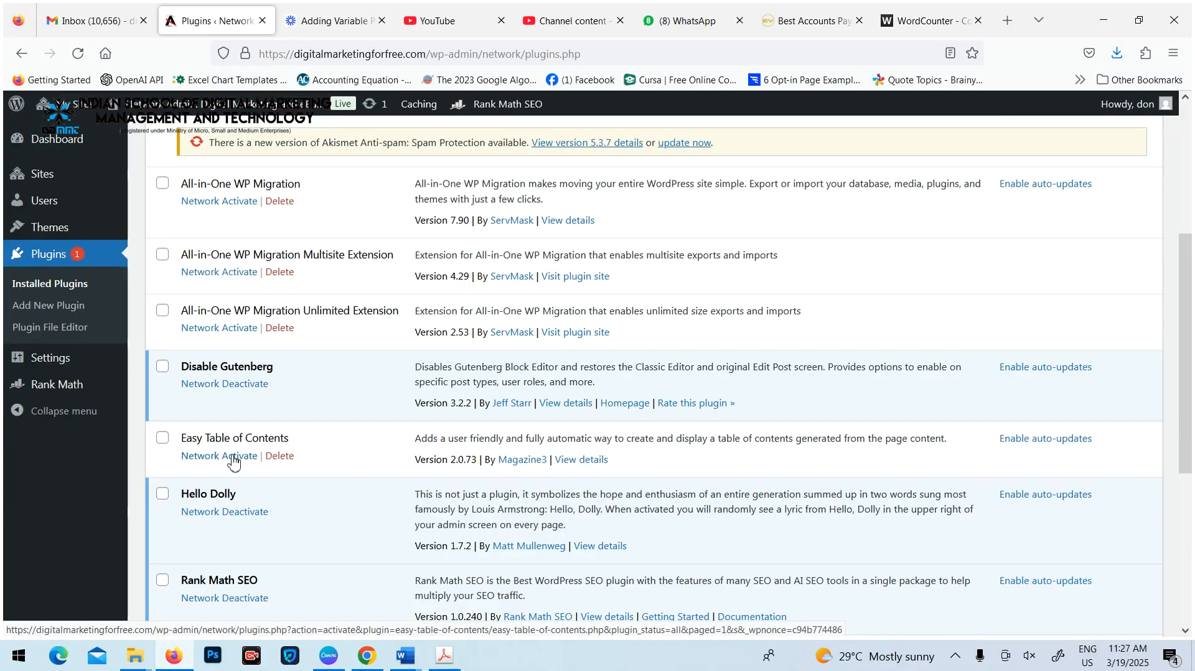
scroll(286, 441, up, 5)
Check the activation status of Easy Table of Contents and TablePress in the Digital Marketing and eBusiness site's plugins list
mouse_move(62, 104)
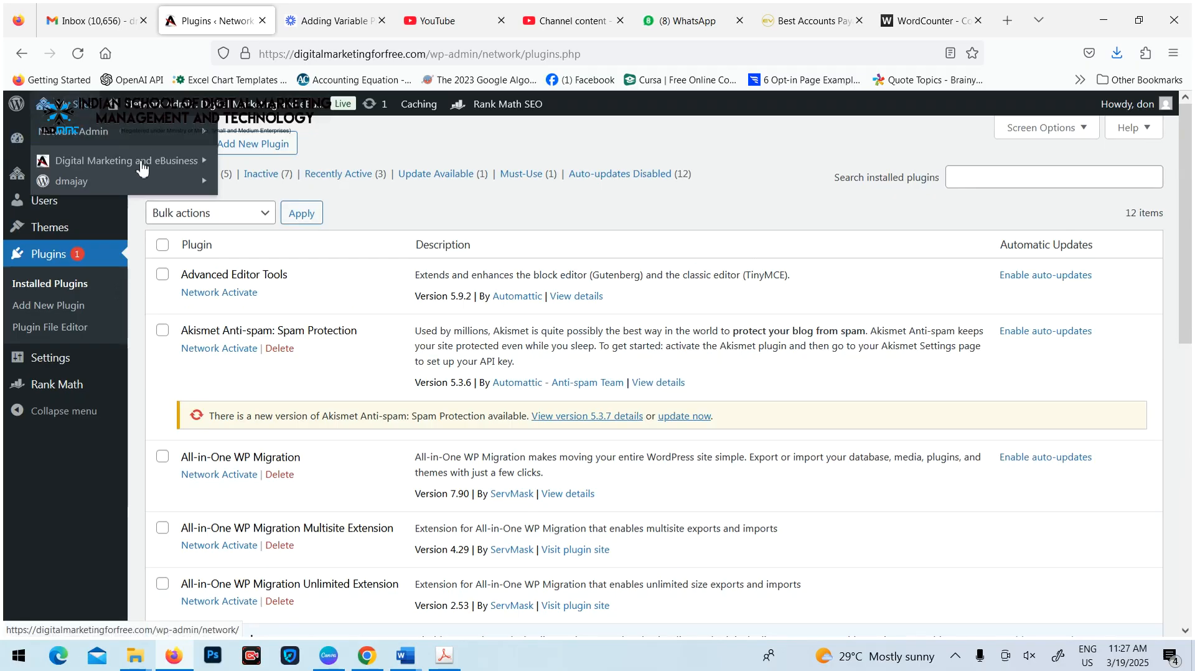
mouse_move(134, 170)
click(256, 166)
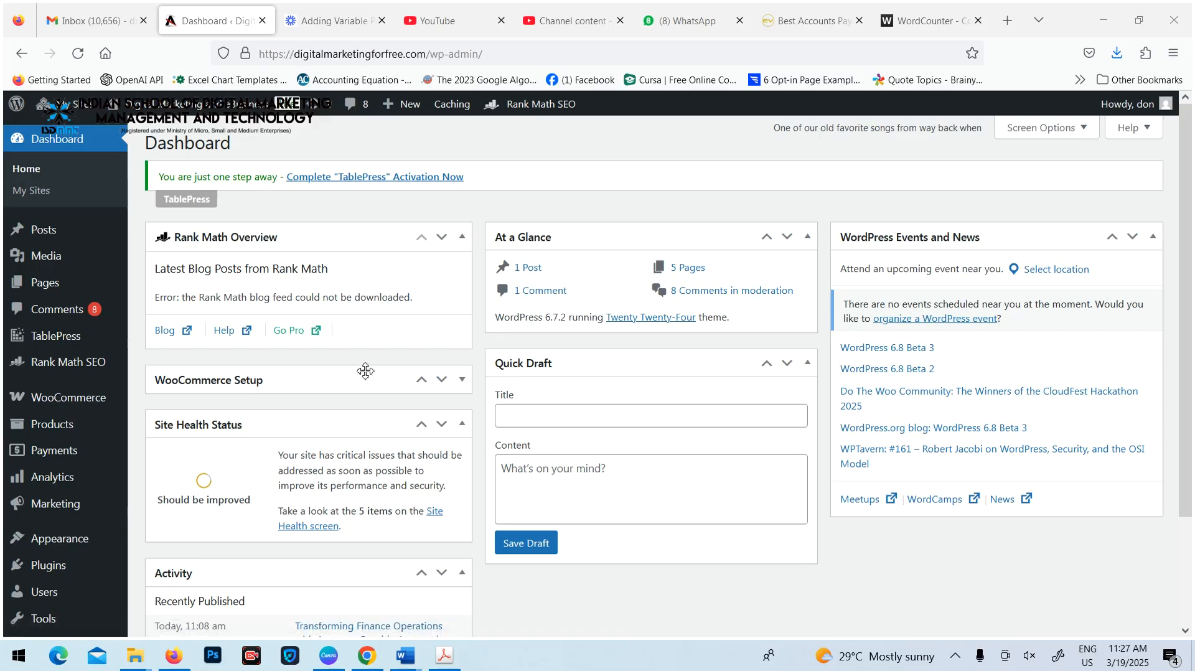
click(40, 567)
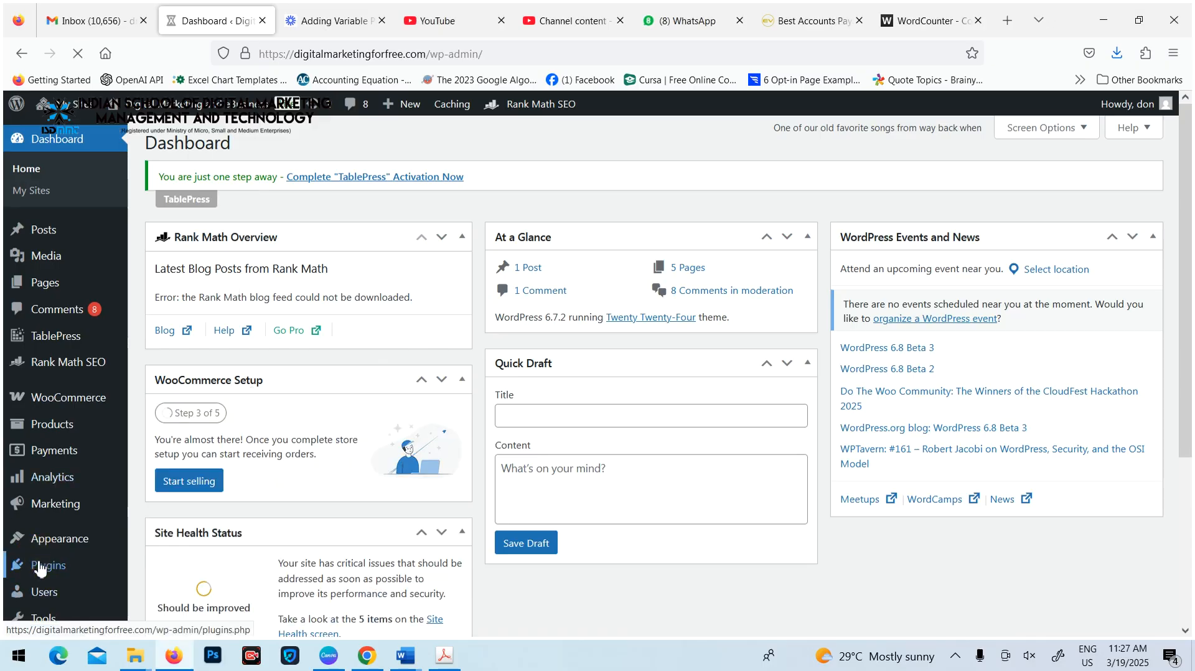
scroll(427, 301, down, 8)
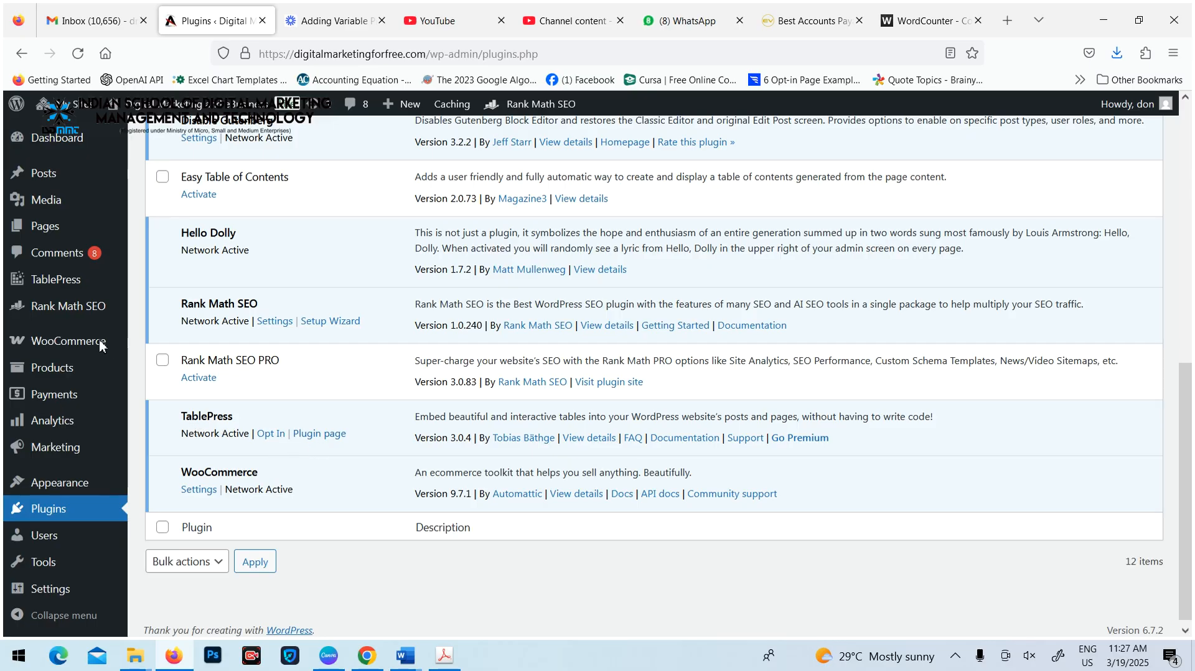
Go back to the network's installed plugins list and check the TablePress entry
mouse_move(94, 110)
mouse_move(122, 131)
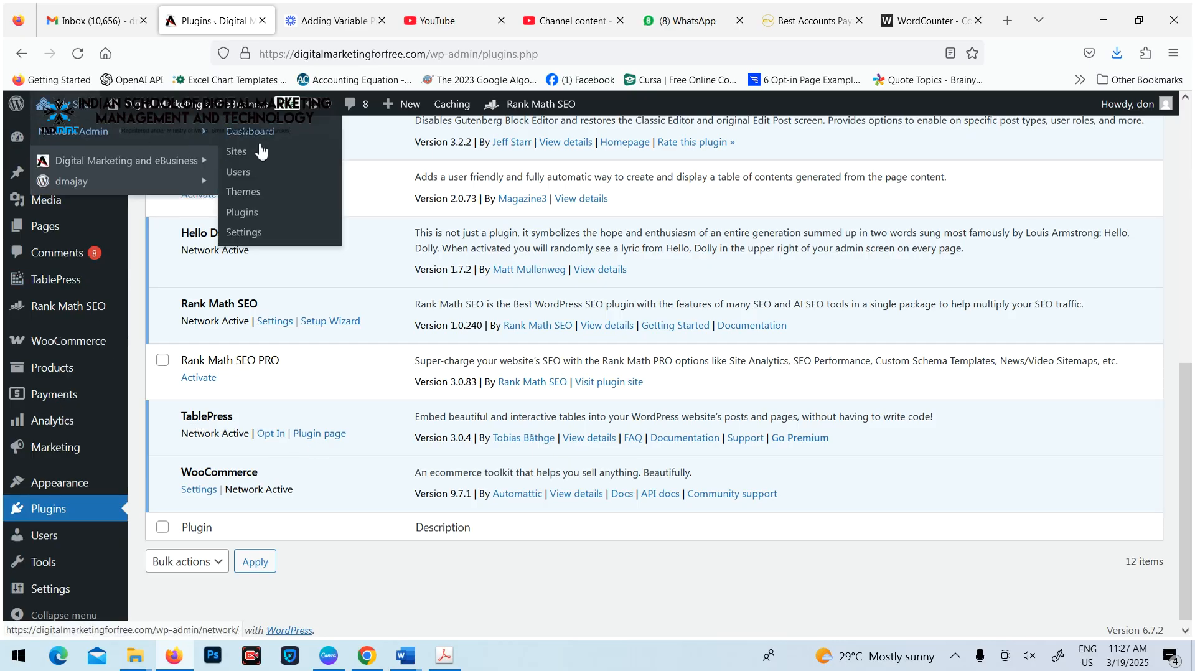
click(248, 215)
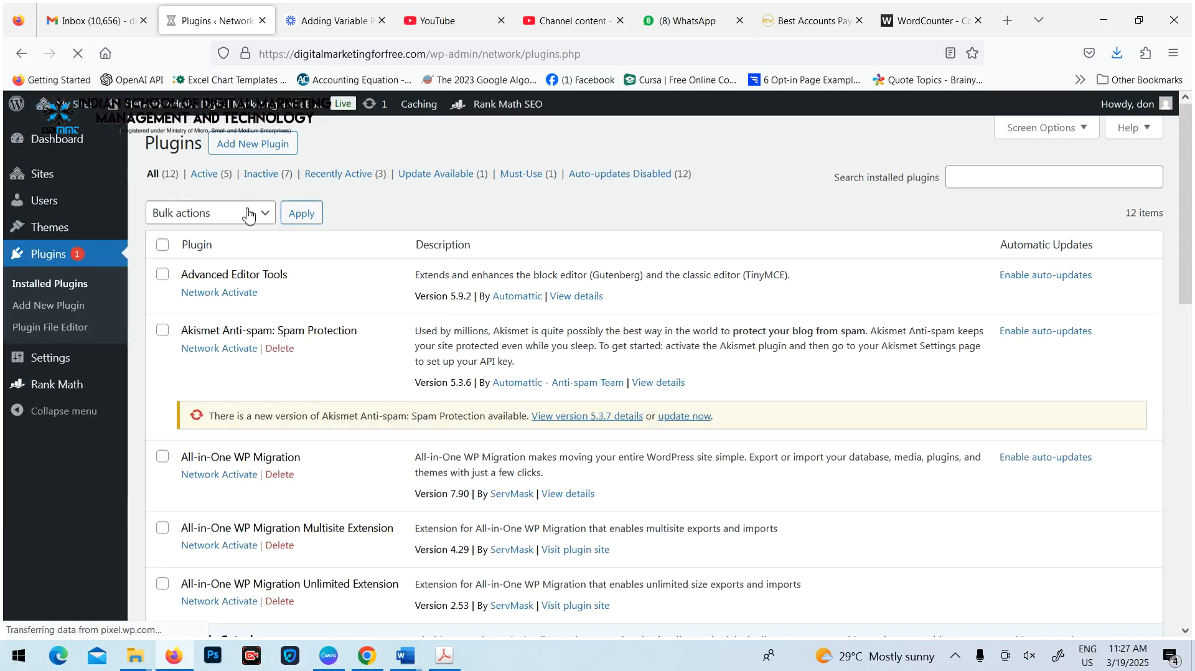
scroll(305, 391, down, 10)
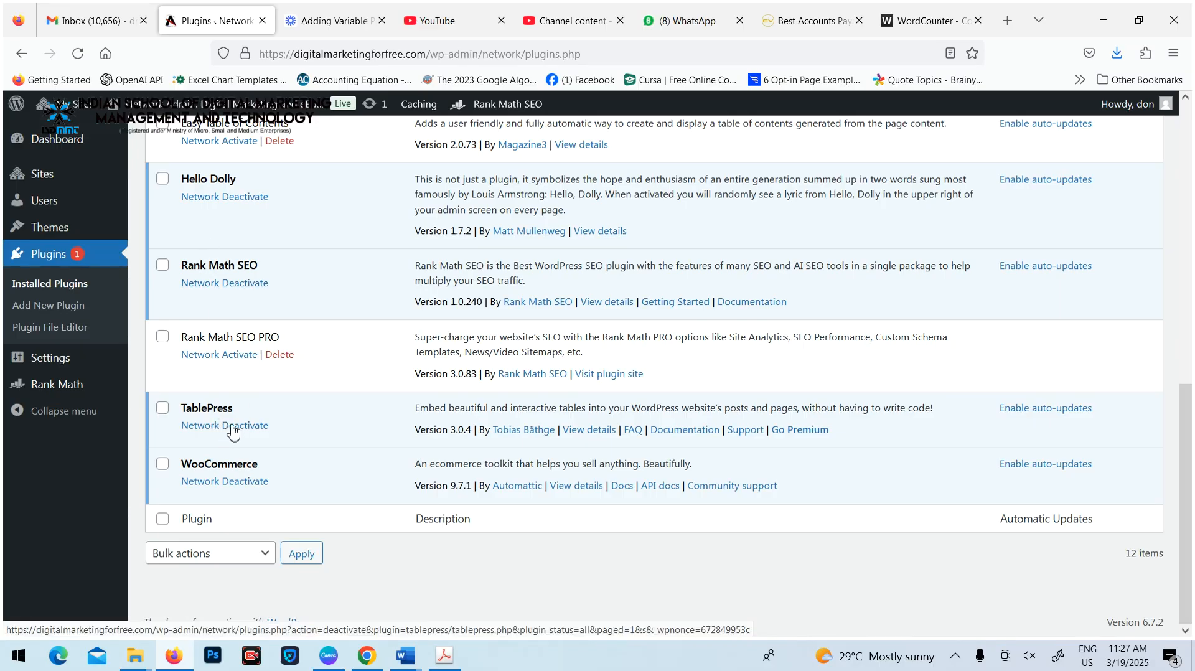
scroll(261, 417, up, 10)
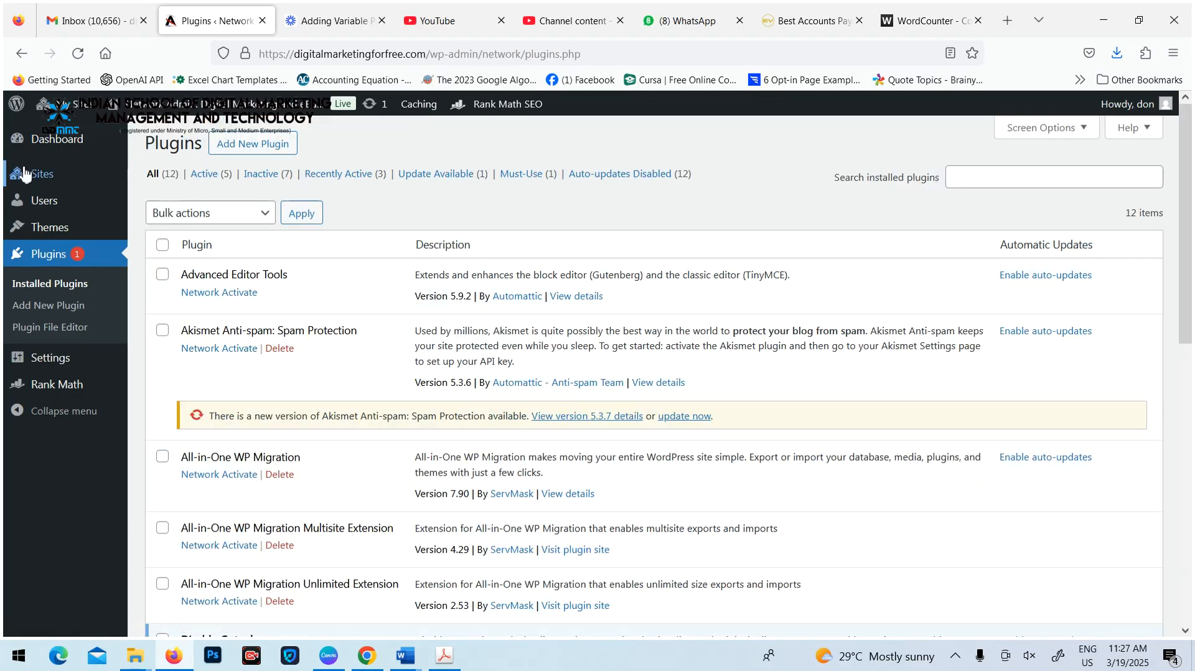
Open the dashboard of the Digital Marketing and eBusiness site
mouse_move(65, 104)
mouse_move(198, 167)
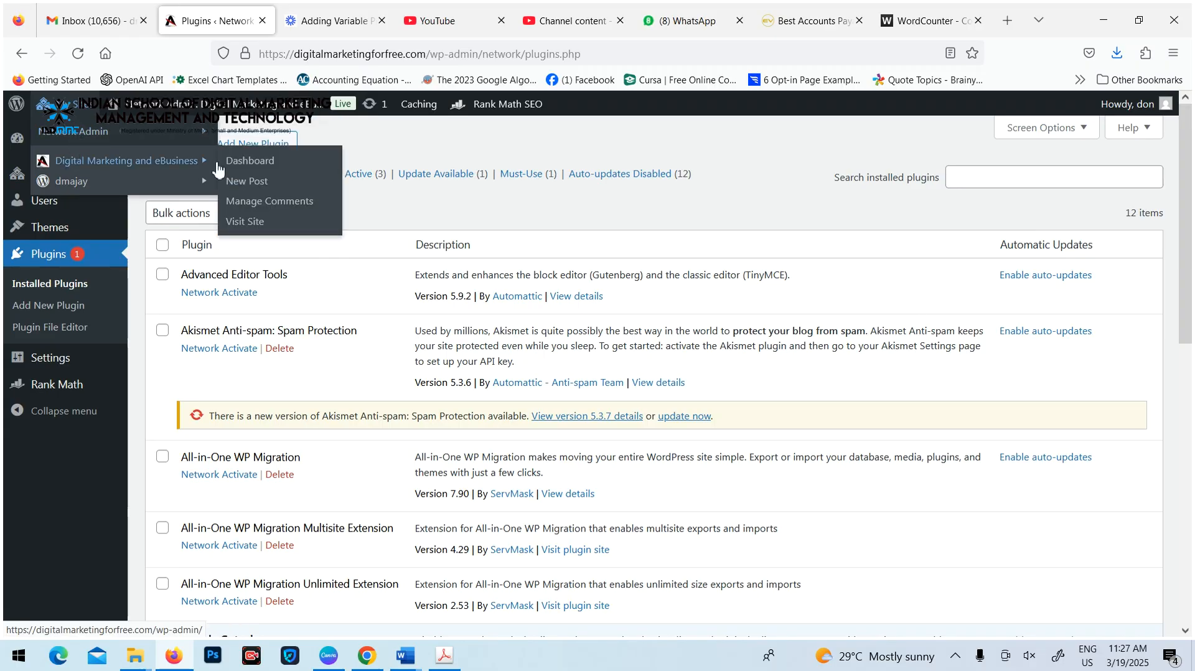
click(252, 163)
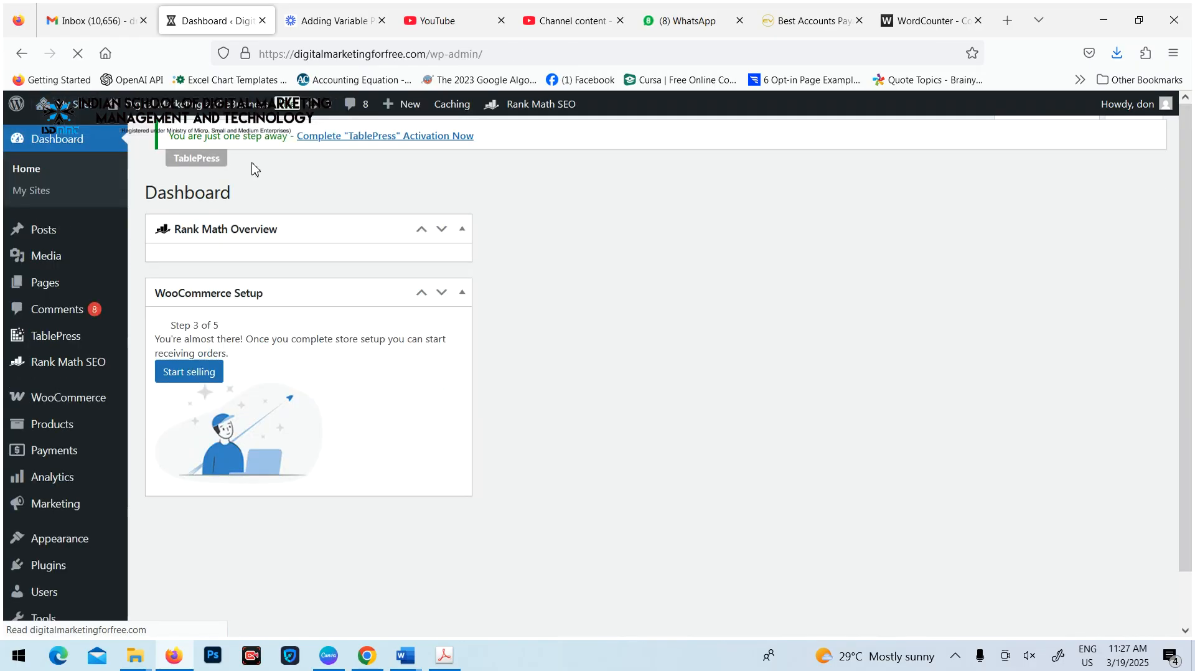
Open the published Accounts Payable Automation post from the site's posts list in the classic editor
mouse_move(37, 231)
click(157, 235)
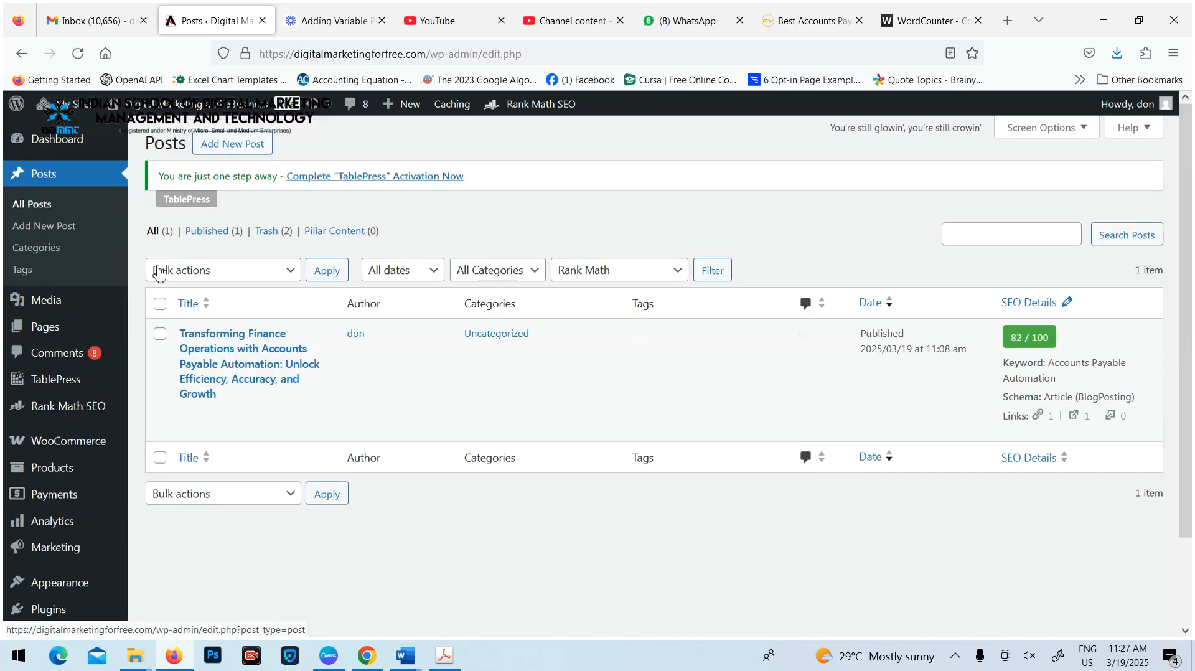
click(188, 414)
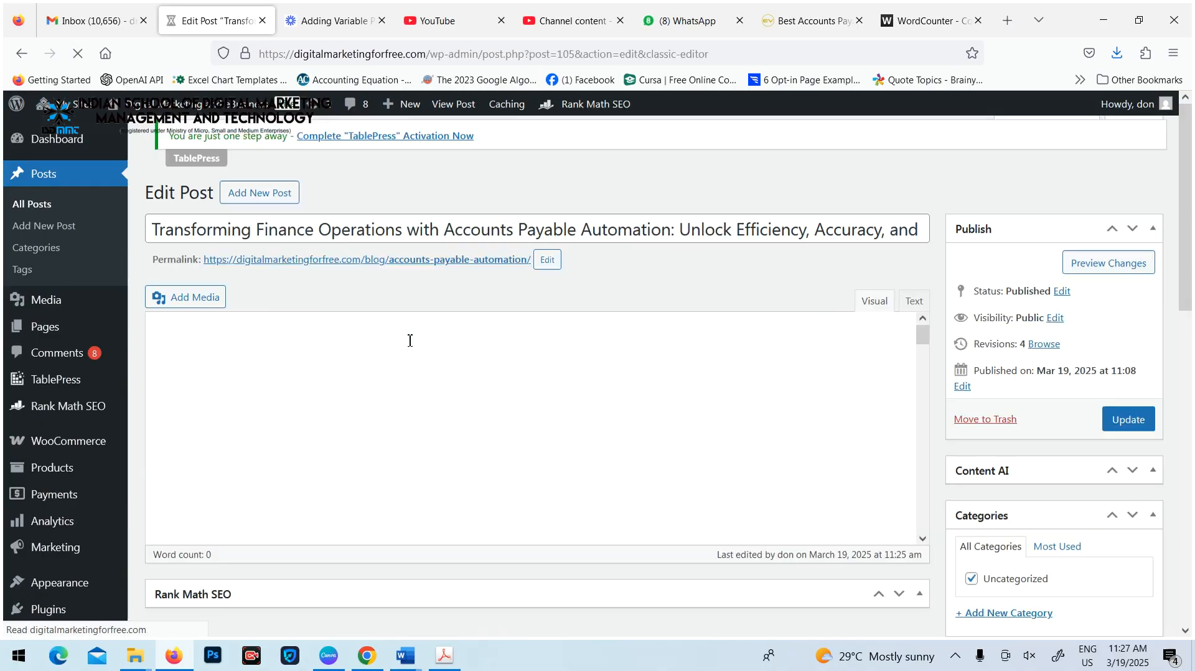
Examine the post's Content Readability checks in Rank Math for the table of contents item
scroll(333, 336, down, 15)
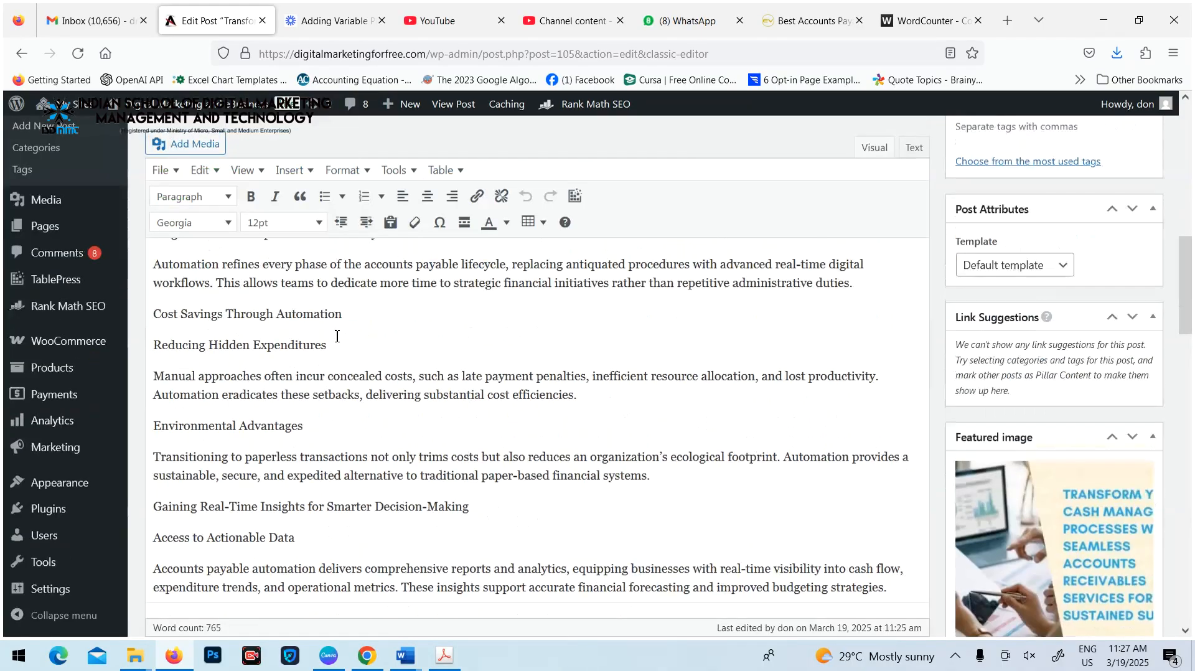
scroll(337, 336, down, 10)
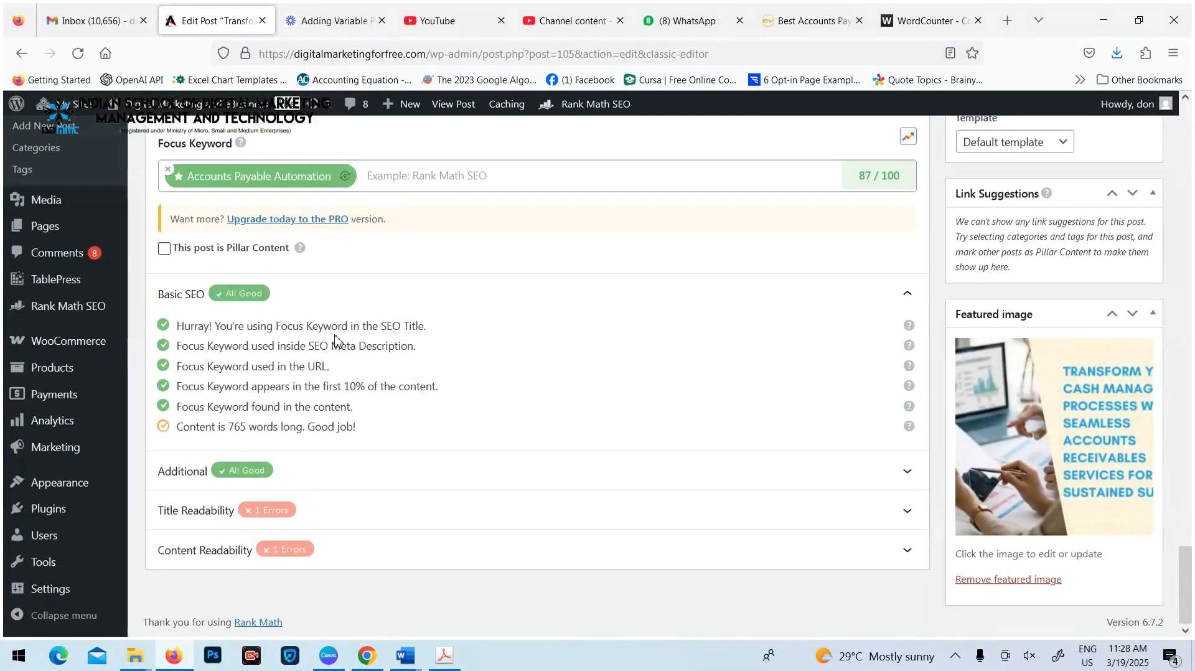
click(336, 560)
scroll(387, 432, down, 2)
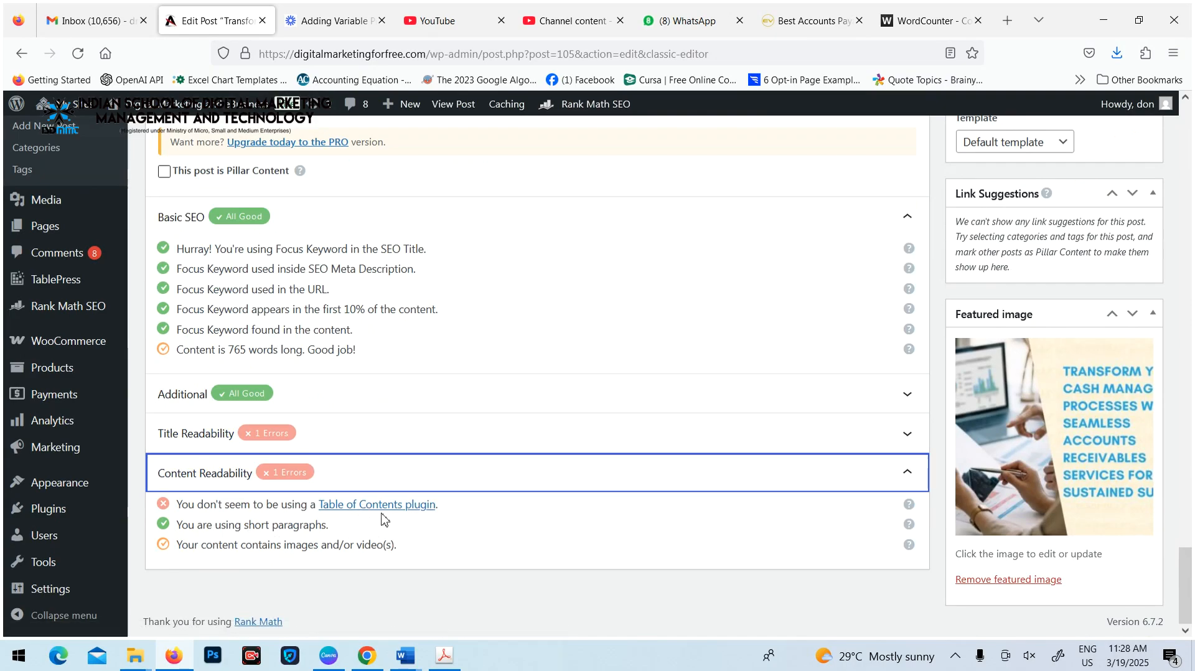
Format the line "Core Benefits of Accounts Payable Automation" as Heading 2
scroll(421, 483, up, 15)
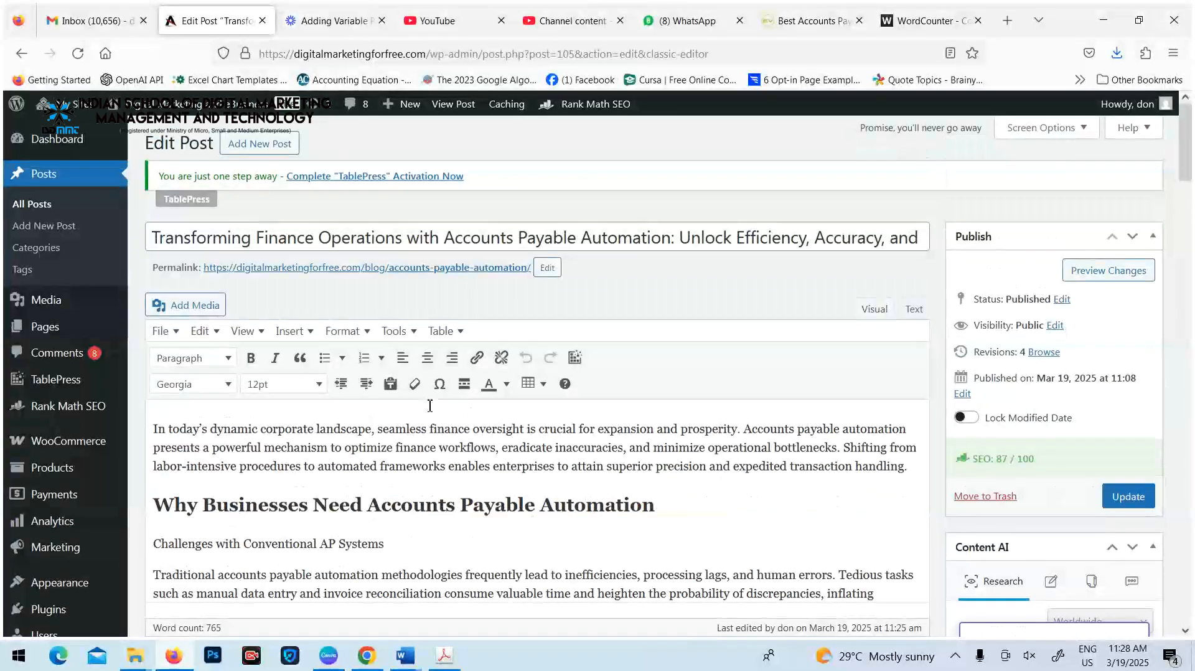
scroll(430, 406, down, 4)
drag(422, 453, 81, 451)
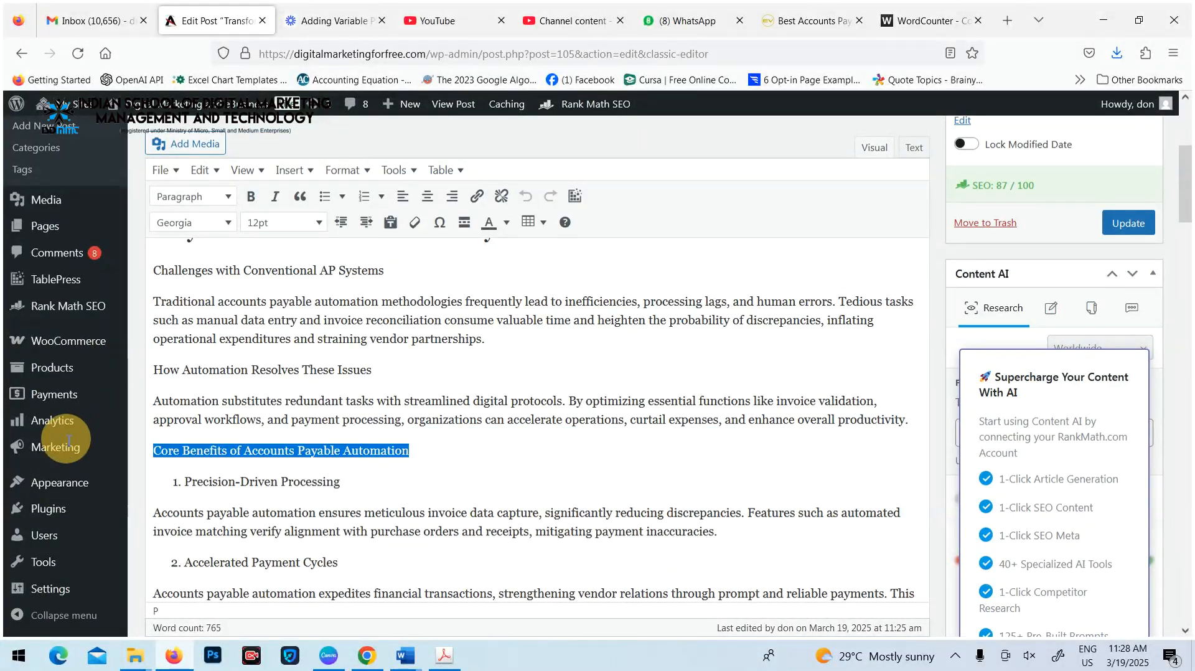
click(224, 198)
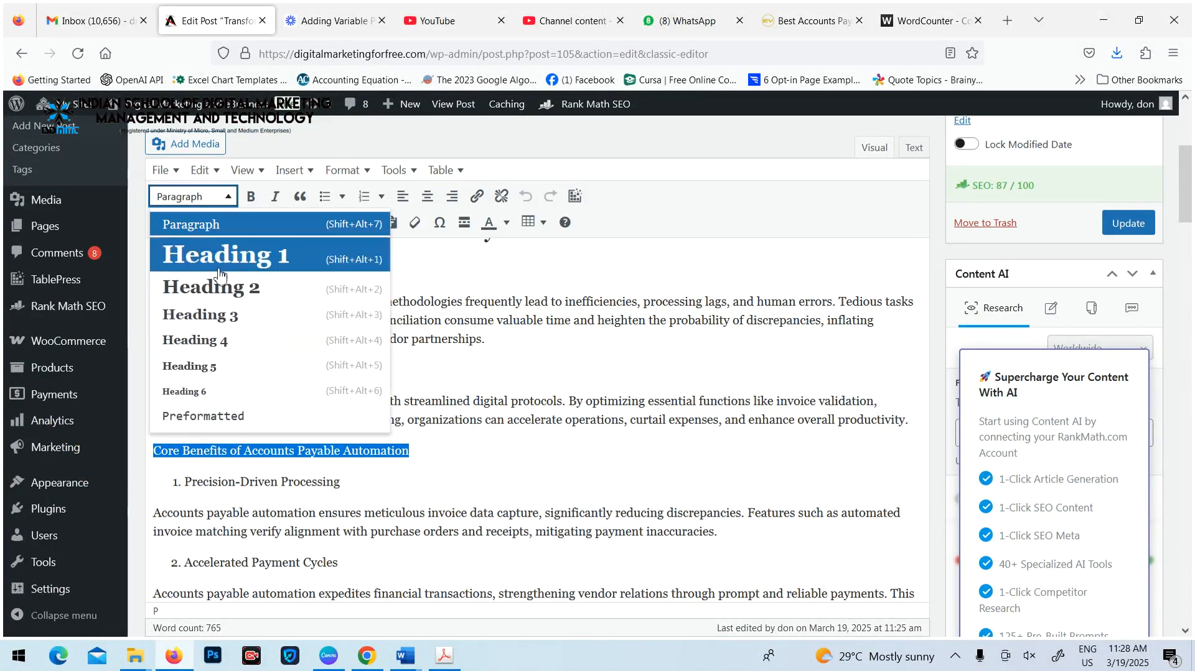
click(261, 287)
Format the line "How Automation Resolves These Issues" as Heading 2
scroll(354, 384, down, 4)
scroll(369, 358, up, 4)
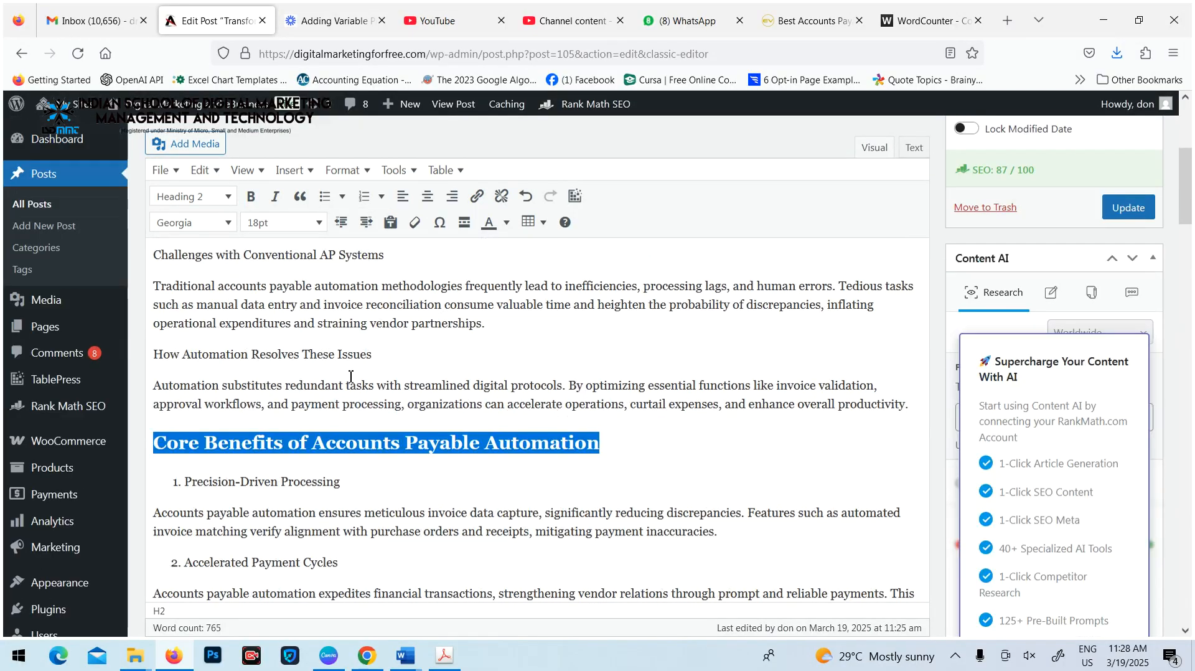
scroll(377, 366, down, 4)
scroll(384, 373, up, 4)
drag(378, 355, 150, 354)
click(230, 199)
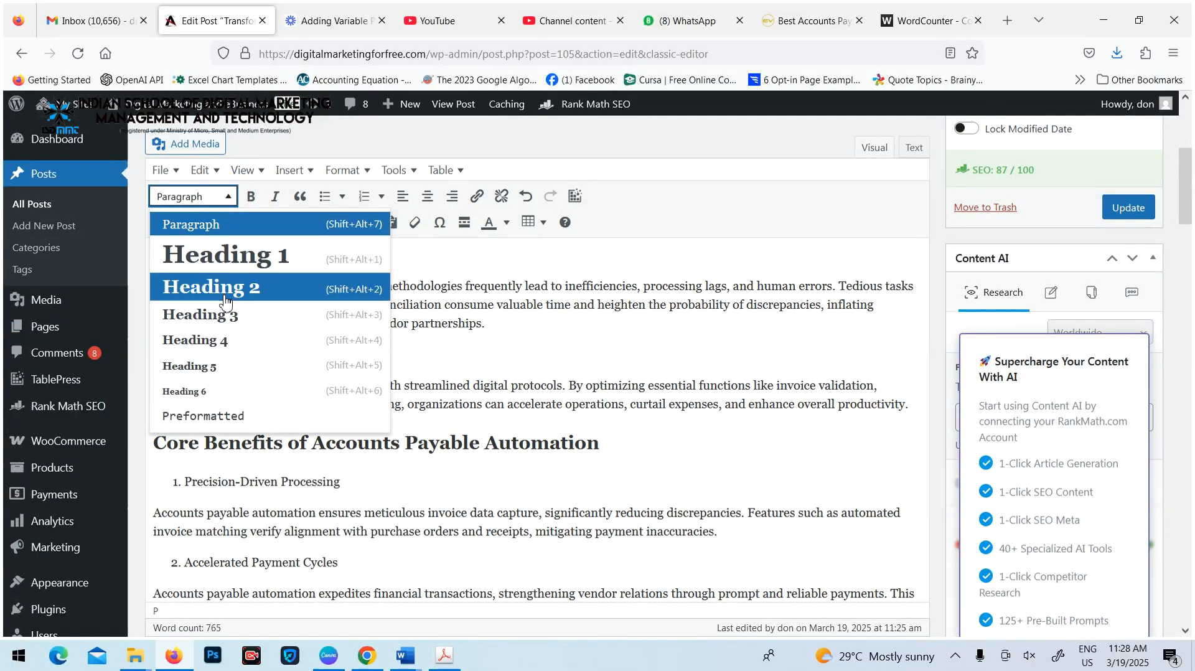
click(249, 285)
Format the line "Gaining Real-Time Insights for Smarter Decision-Making" as Heading 2 and update the post
scroll(446, 424, down, 6)
scroll(375, 379, down, 2)
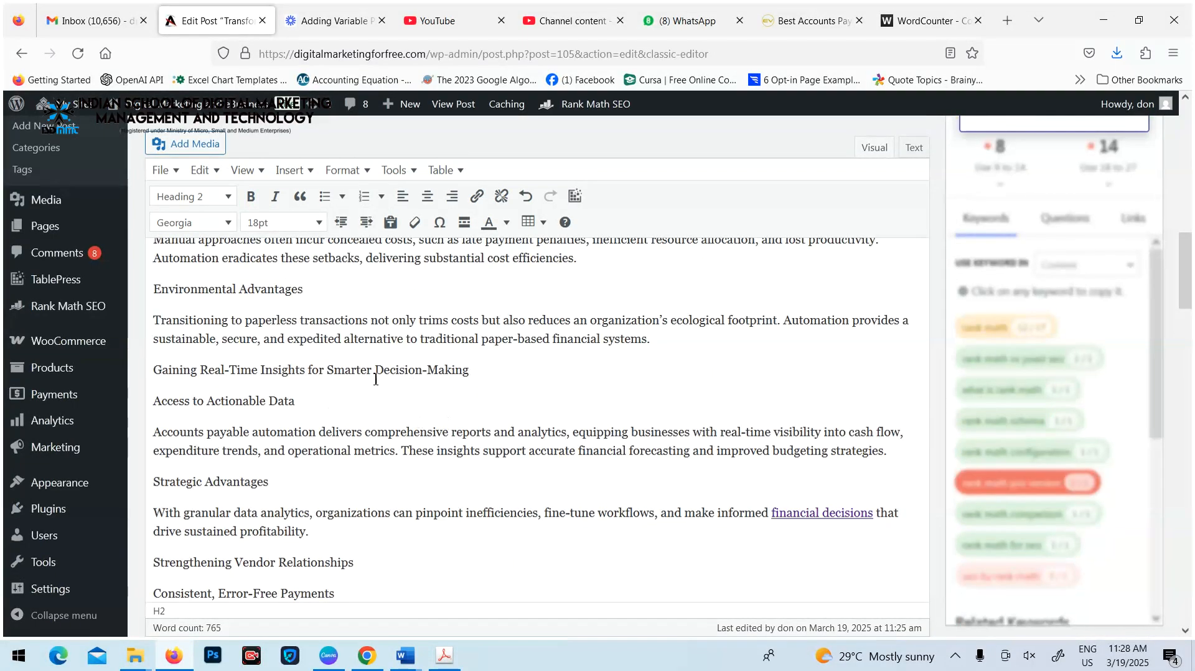
drag(477, 372, 153, 371)
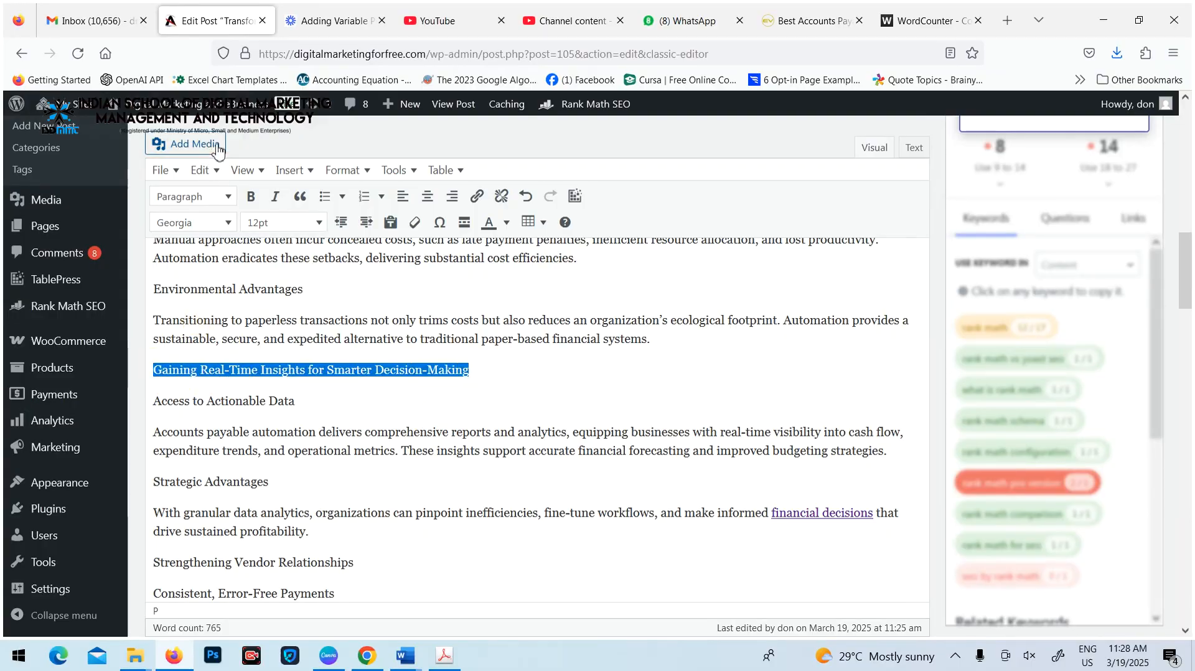
click(229, 198)
click(299, 292)
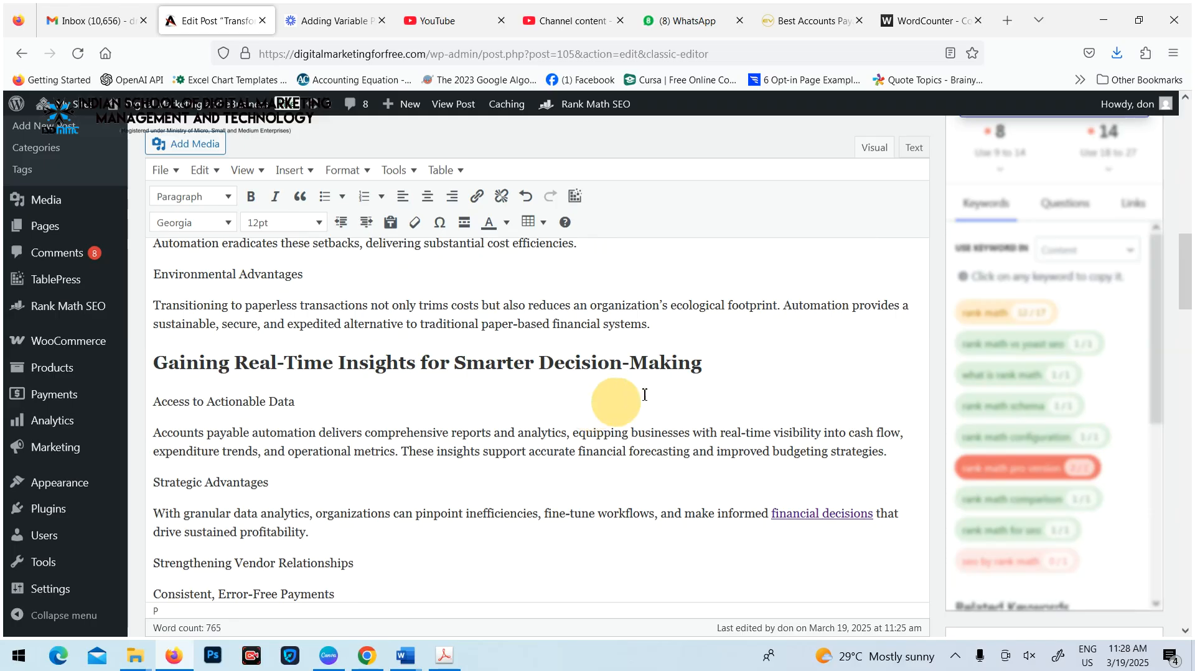
scroll(944, 396, up, 15)
click(1128, 450)
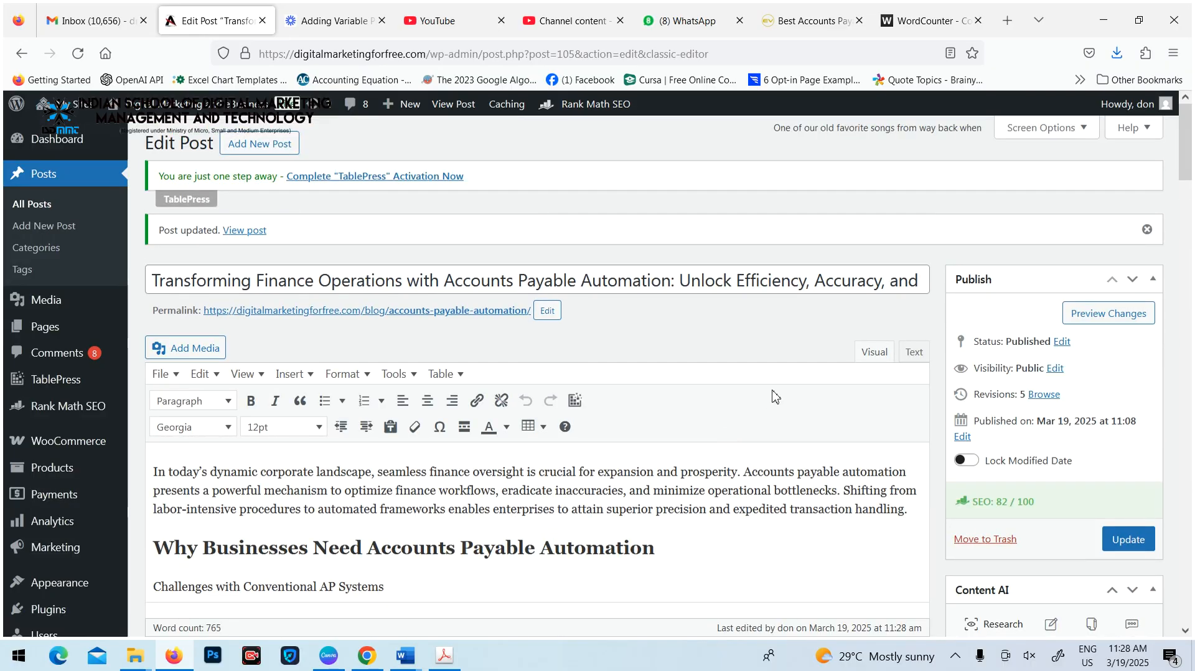
Check the Additional and Title Readability results in the post's Rank Math SEO analysis
scroll(775, 397, down, 2)
click(805, 416)
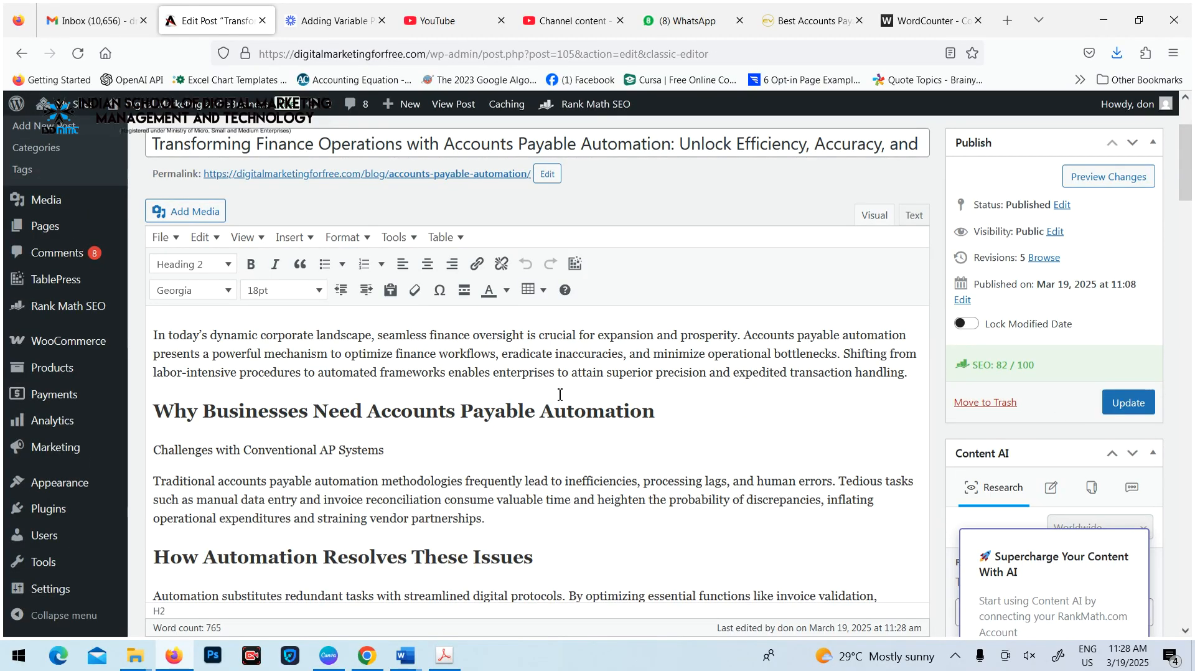
scroll(564, 428, down, 15)
scroll(563, 430, down, 10)
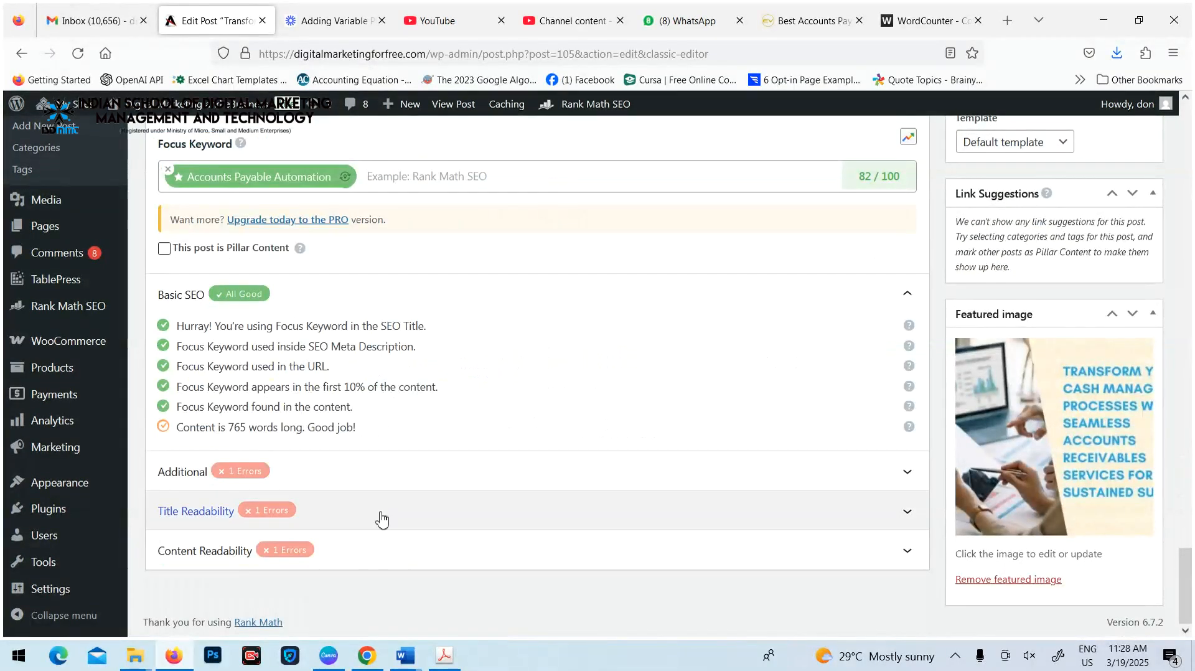
click(344, 474)
click(459, 421)
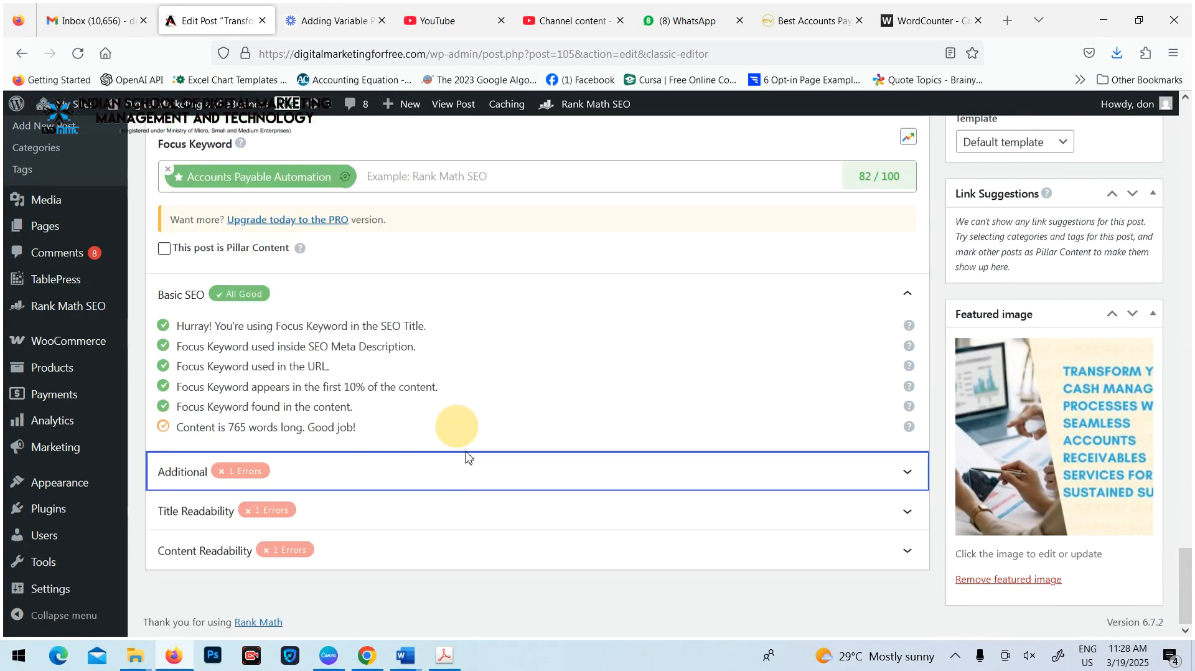
click(402, 520)
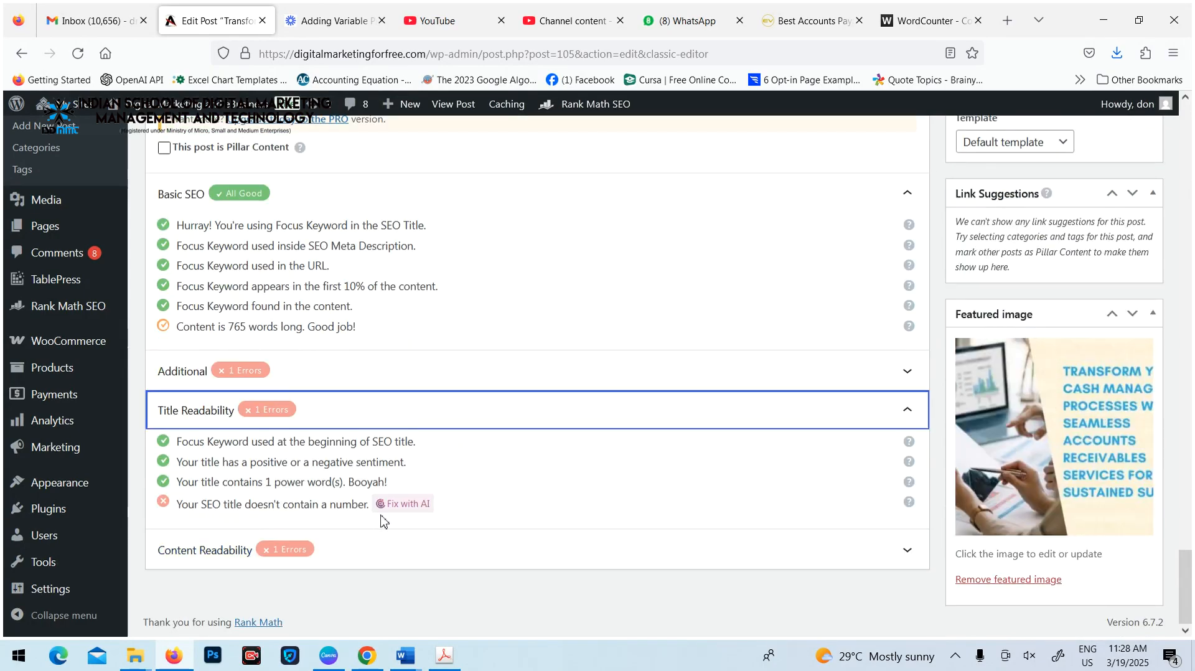
Add "Top 10" to the start of the post title and update the post
scroll(505, 446, up, 20)
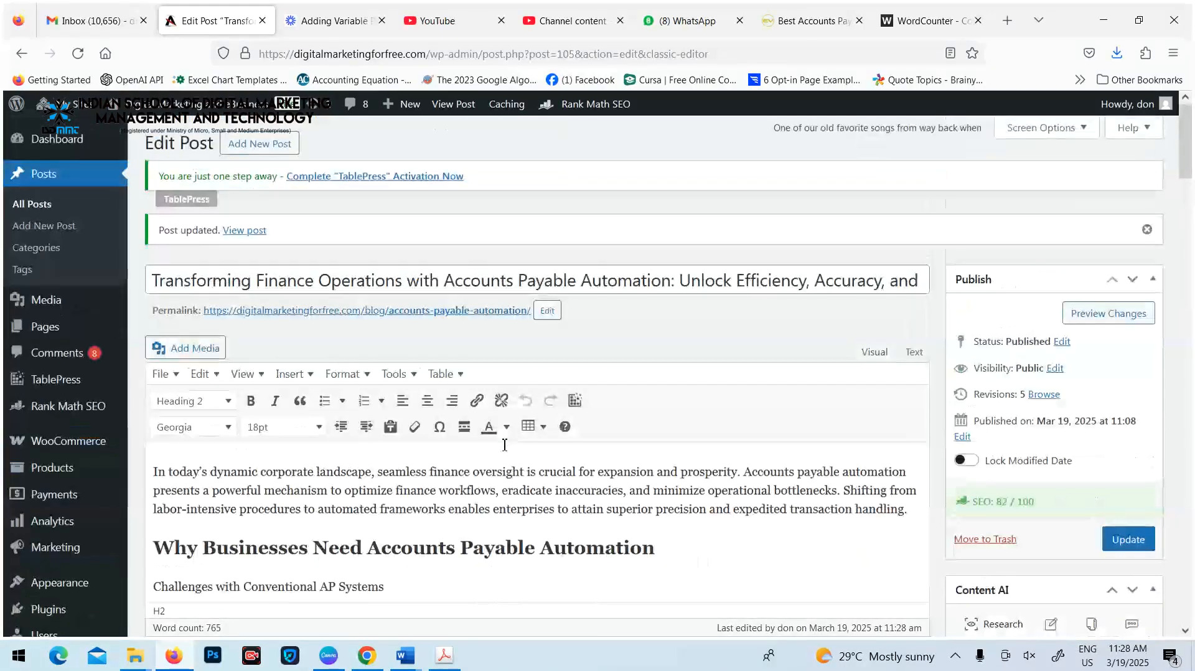
click(154, 280)
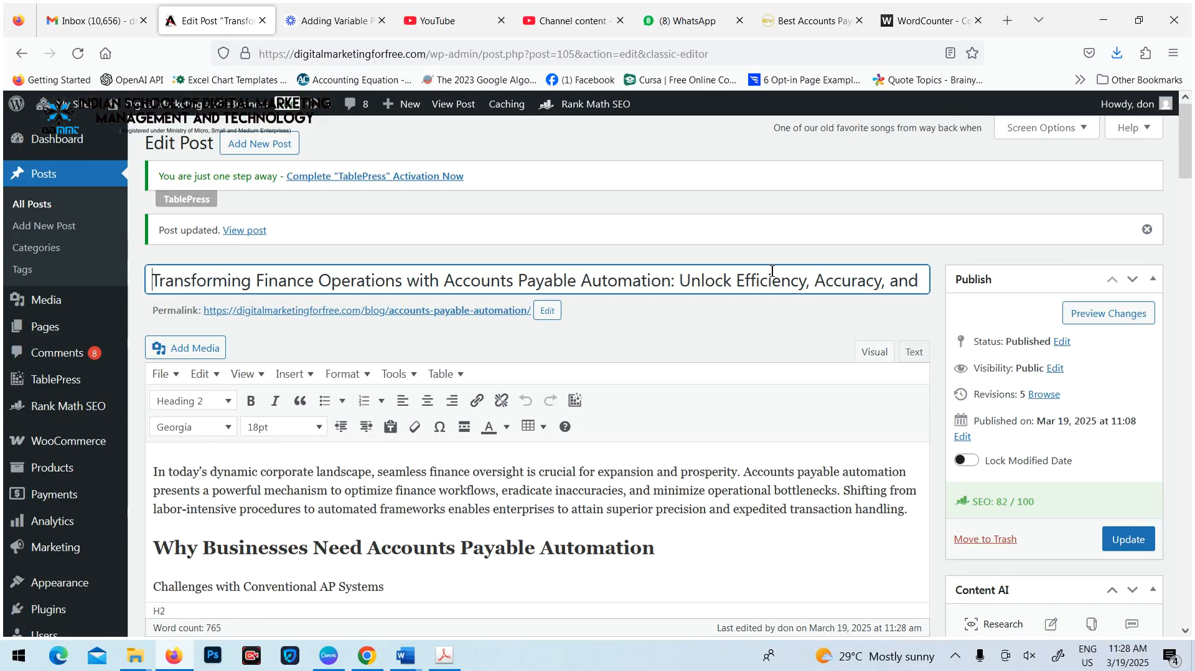
text(Top 10)
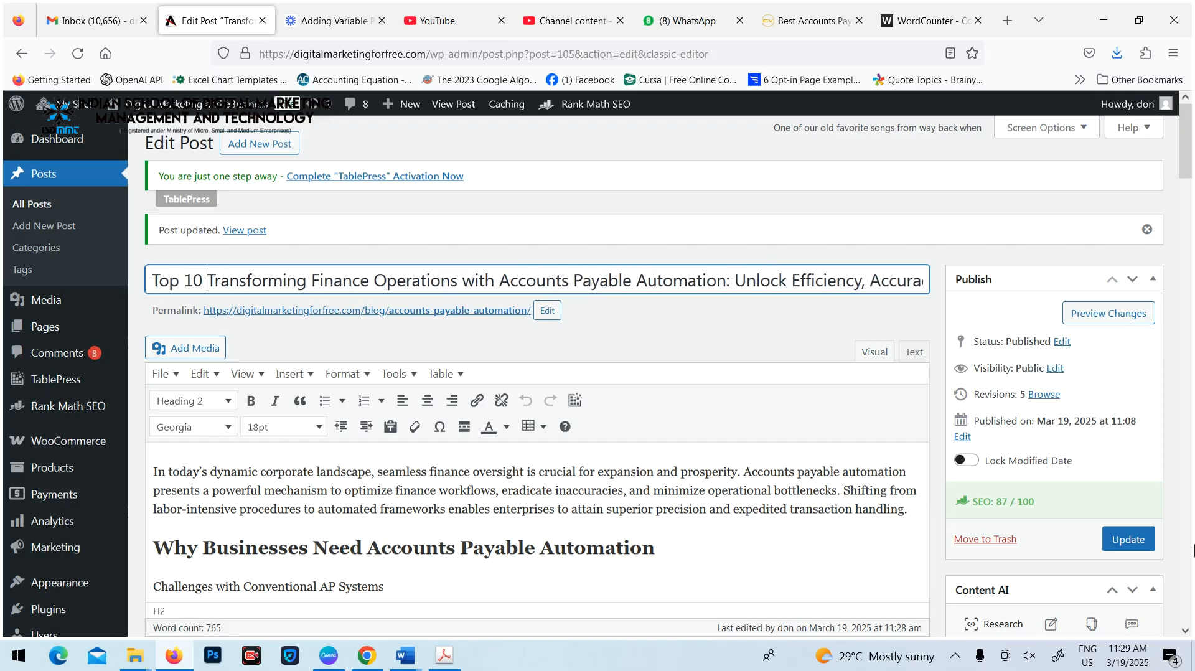
click(1129, 540)
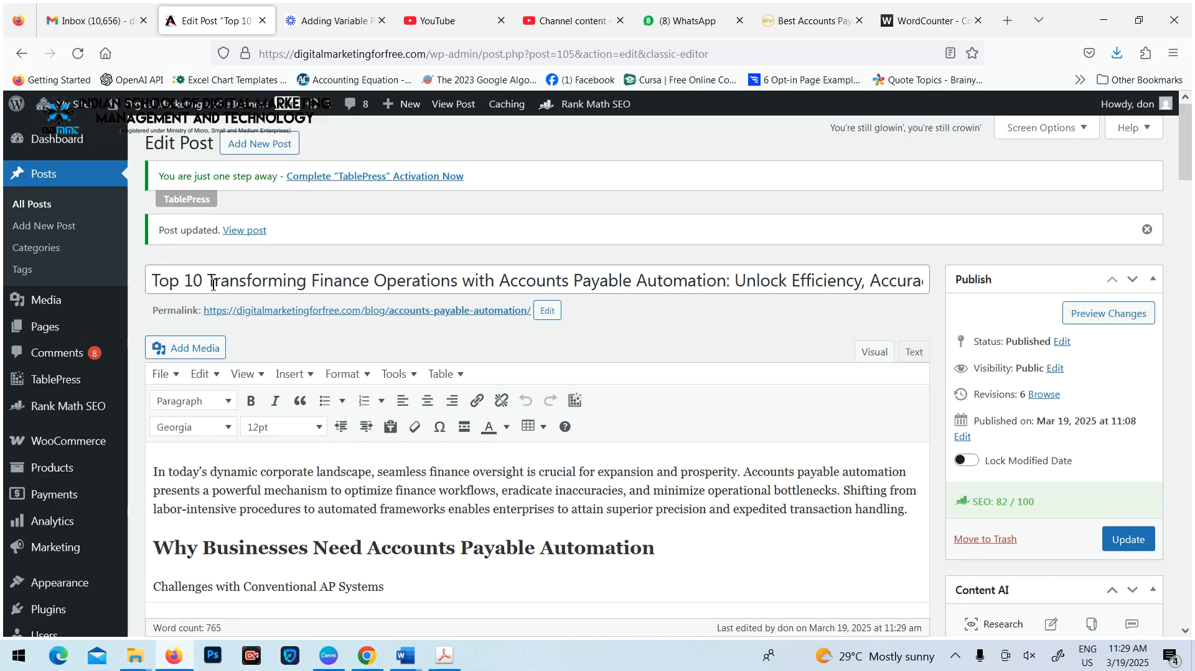
Set the Rank Math snippet title to "Top 10 Affordable Accounts Payable Automation Services", copying "Top 10" from the post title
drag(213, 284, 106, 282)
key(ctrl+c)
scroll(516, 430, down, 20)
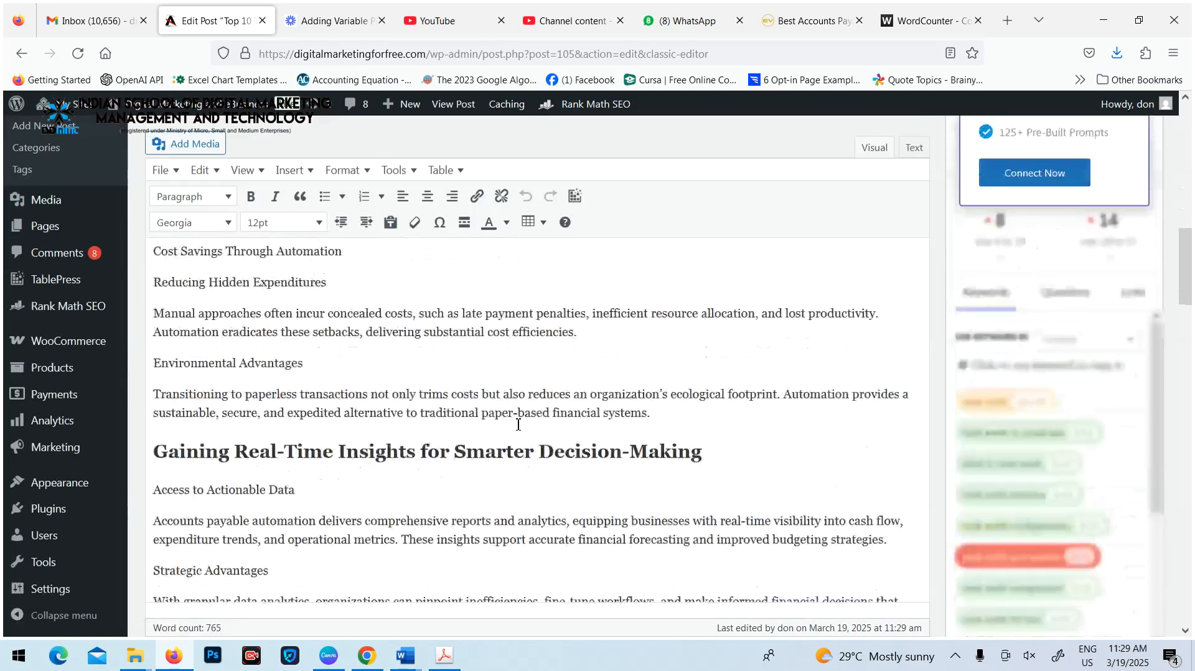
click(177, 305)
click(370, 384)
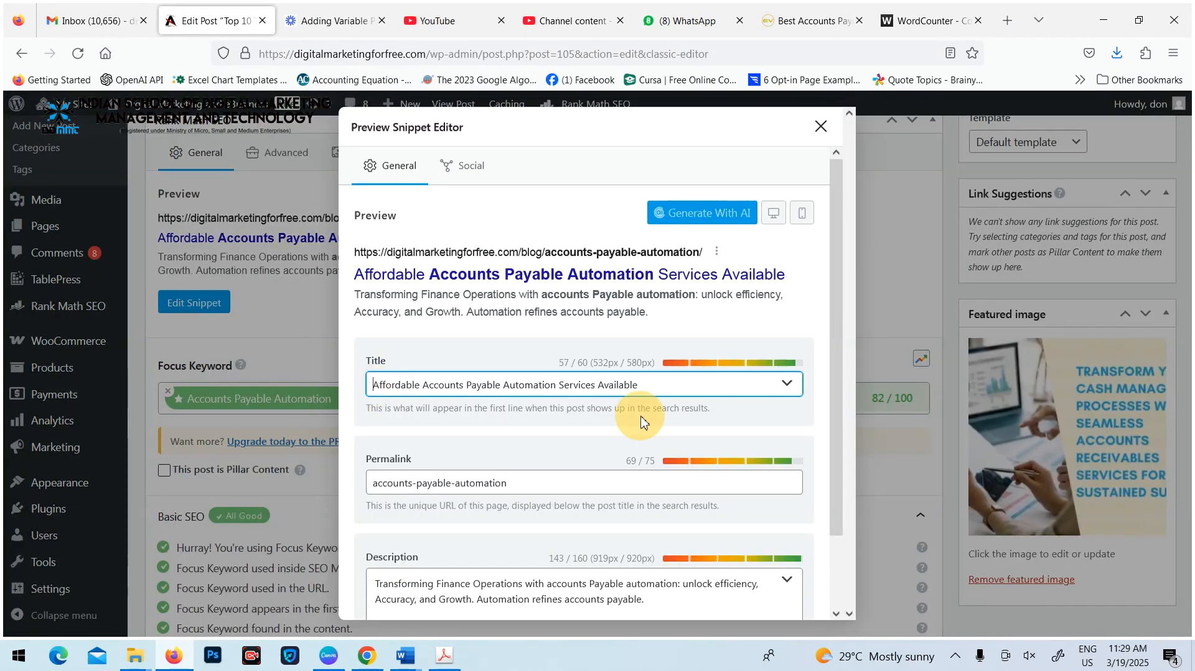
key(ctrl+v)
drag(631, 385, 714, 394)
key(BackSpace)
click(807, 358)
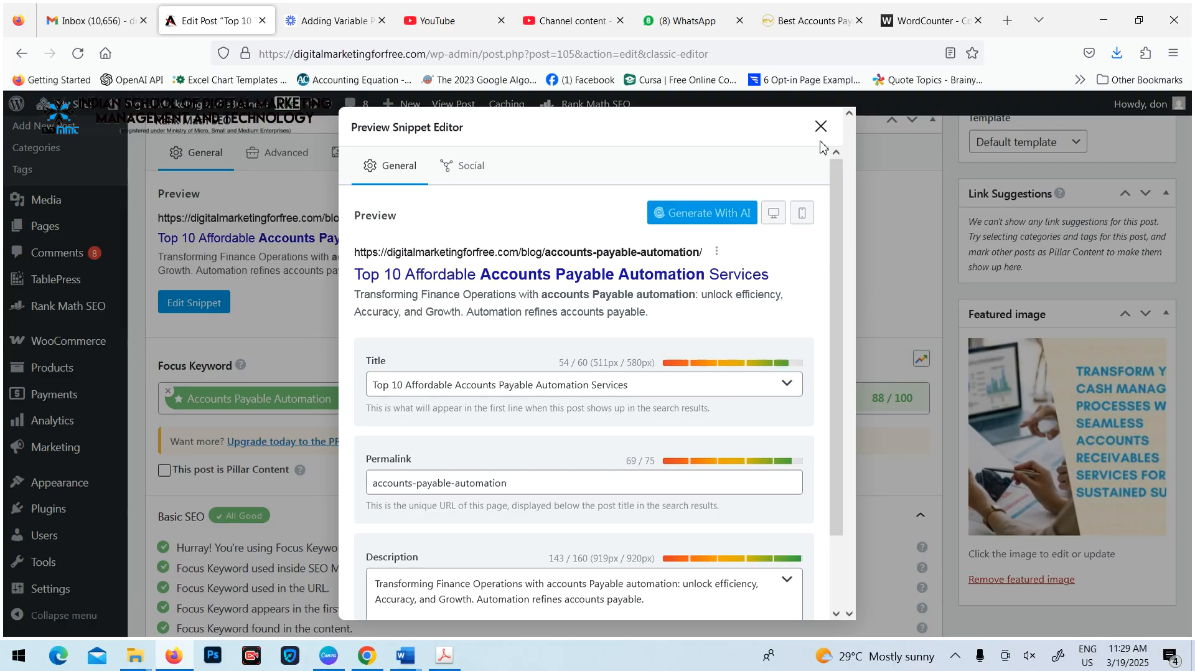
Close the snippet editor and update the post with the new SEO title
key(Escape)
scroll(714, 370, up, 10)
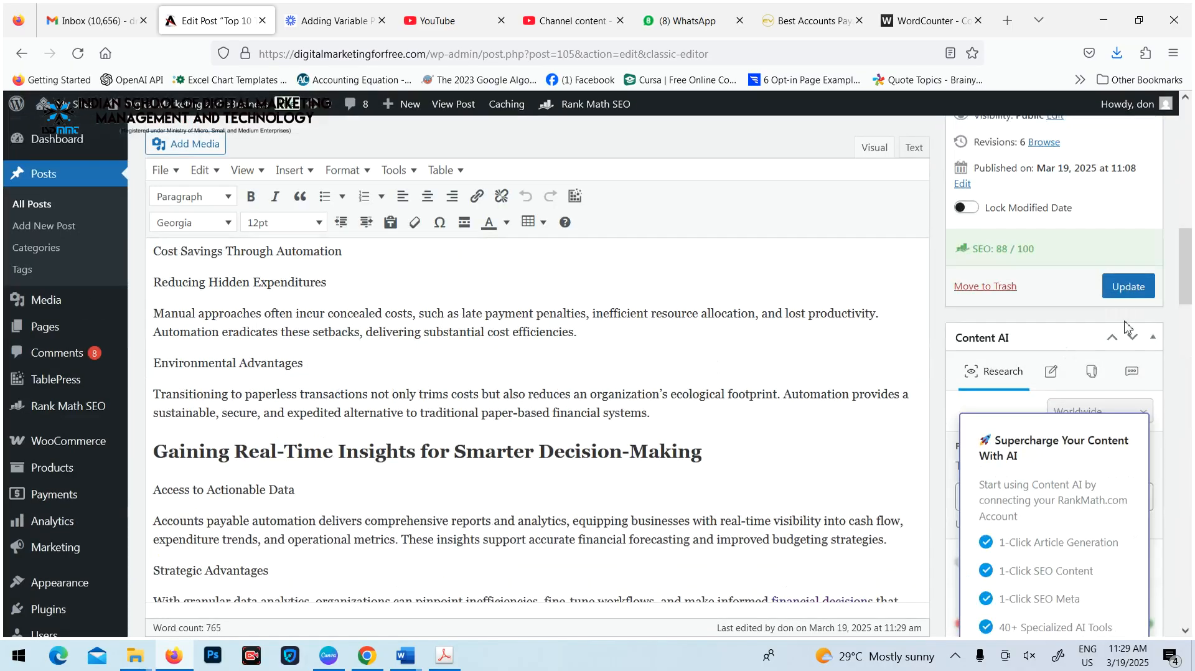
click(1126, 299)
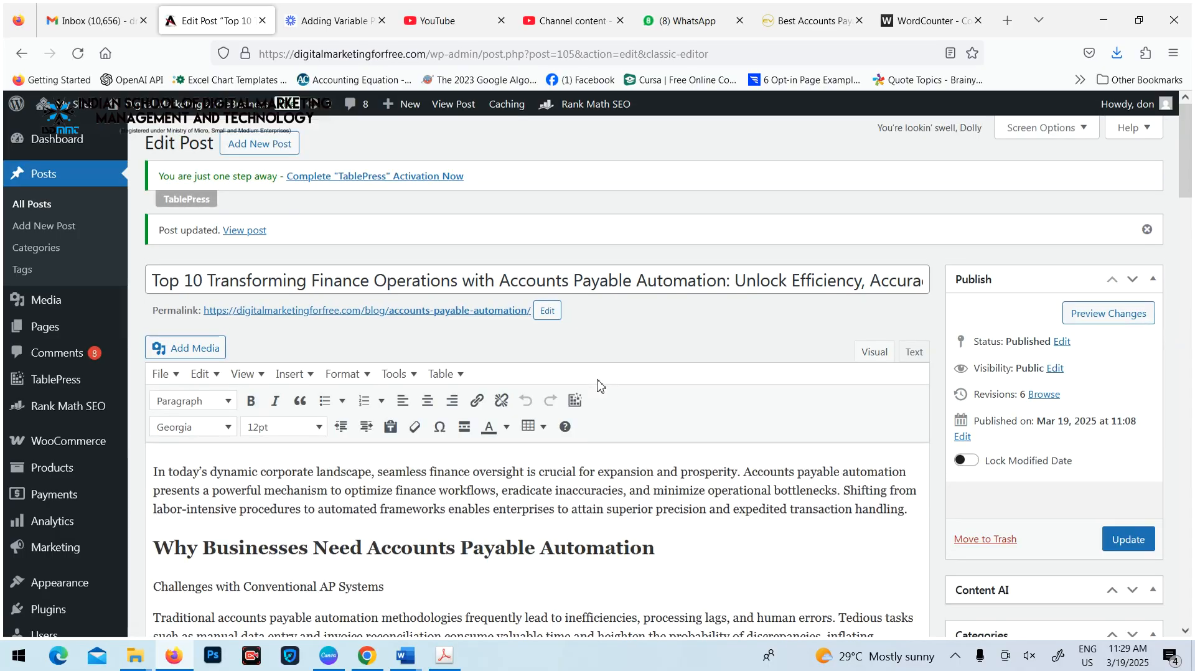
Recheck the Rank Math results and expand the Content Readability checks of the updated post
scroll(548, 417, down, 20)
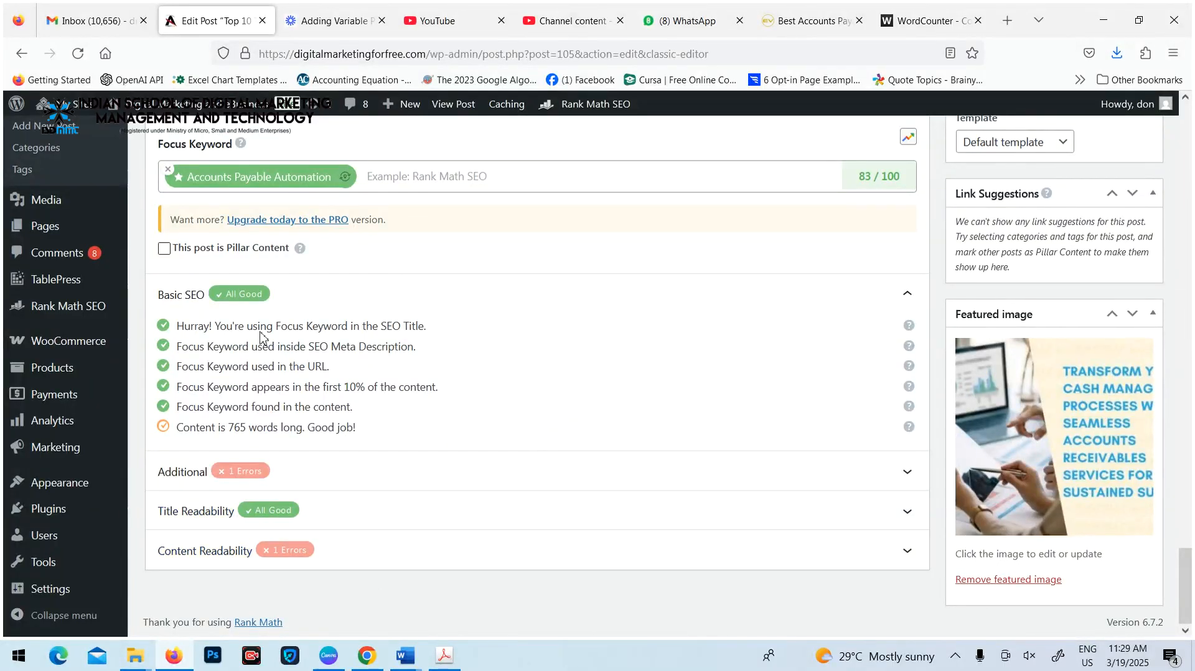
click(347, 547)
scroll(455, 478, down, 1)
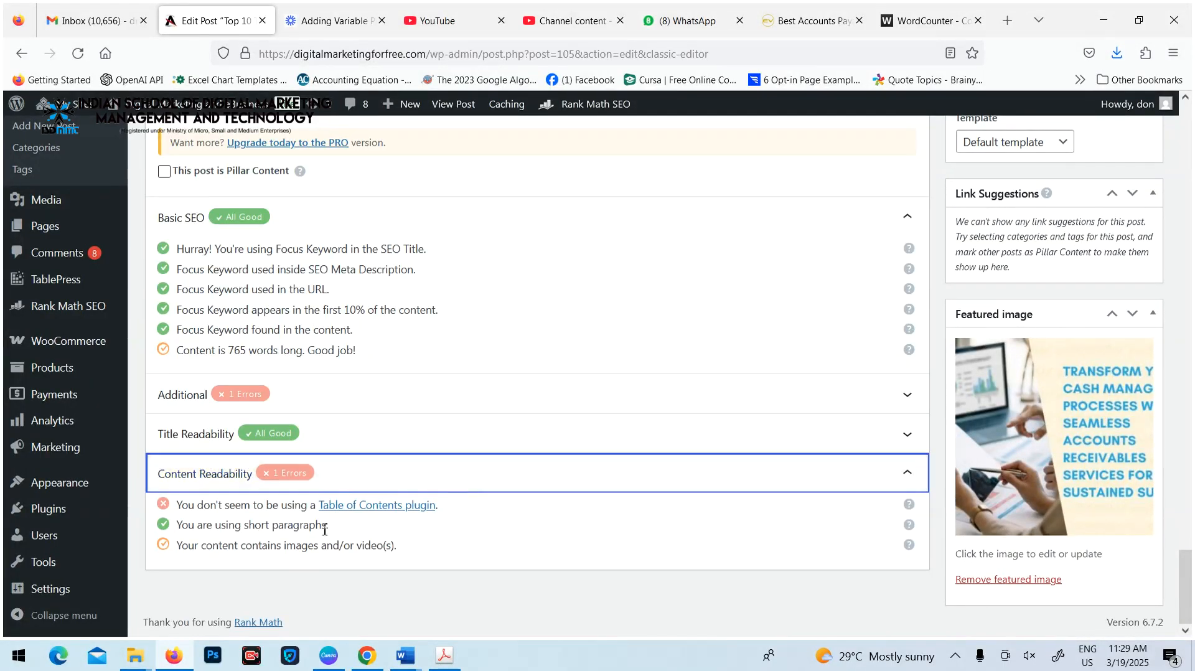
Open the Table of Contents plugin link from the Content Readability checks, skim the Rank Math scoring guide for advice, and close it
click(378, 507)
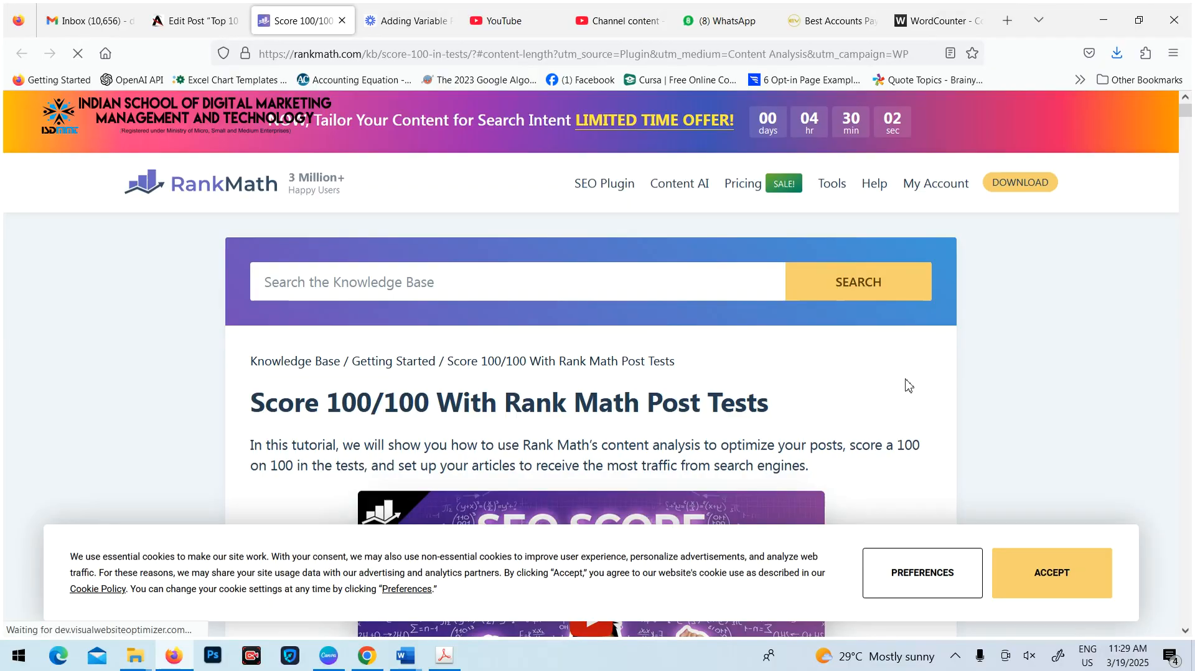
click(857, 374)
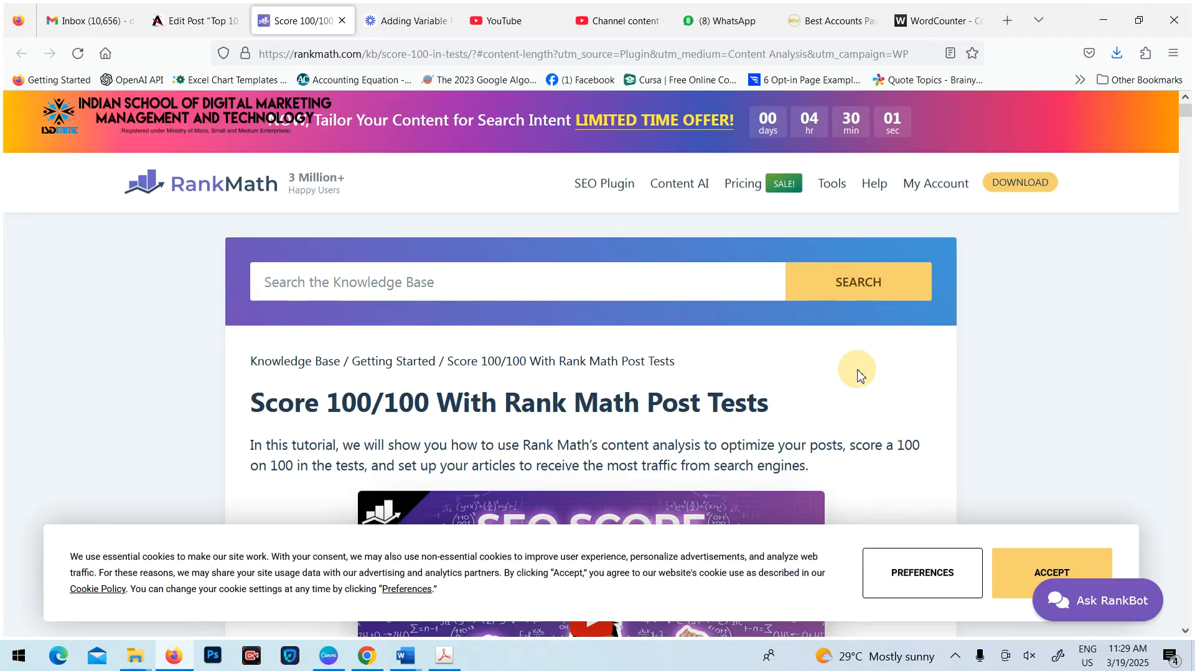
scroll(859, 374, down, 15)
scroll(859, 375, down, 4)
scroll(859, 376, up, 4)
scroll(859, 375, down, 10)
scroll(861, 376, down, 15)
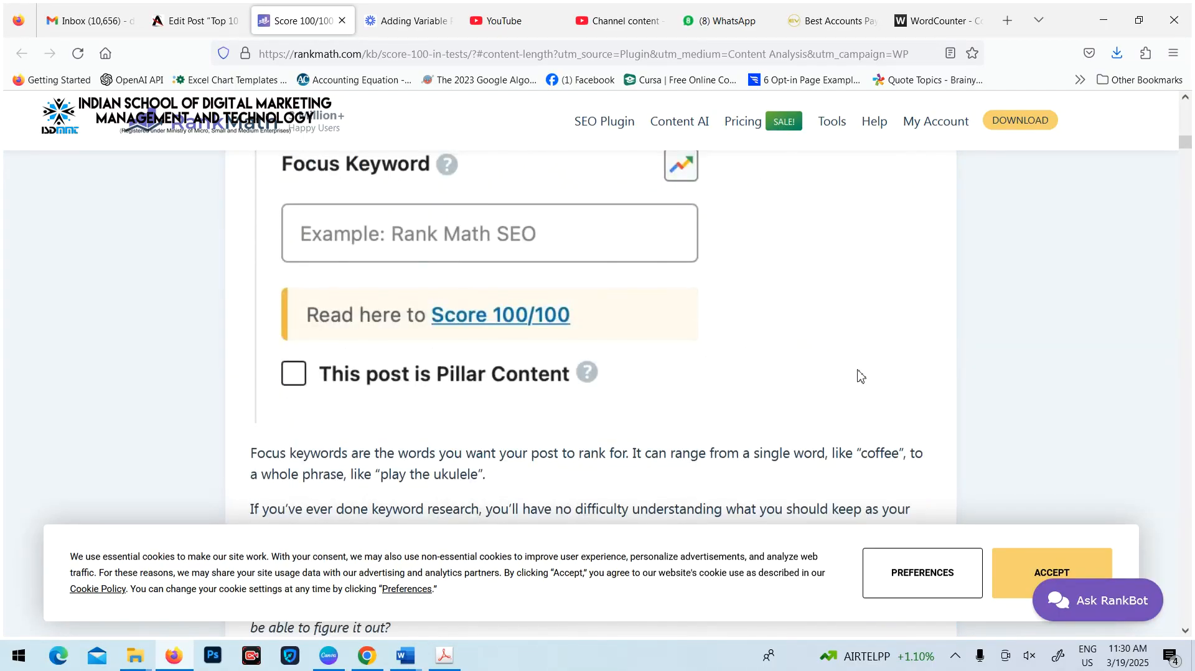
scroll(861, 376, down, 10)
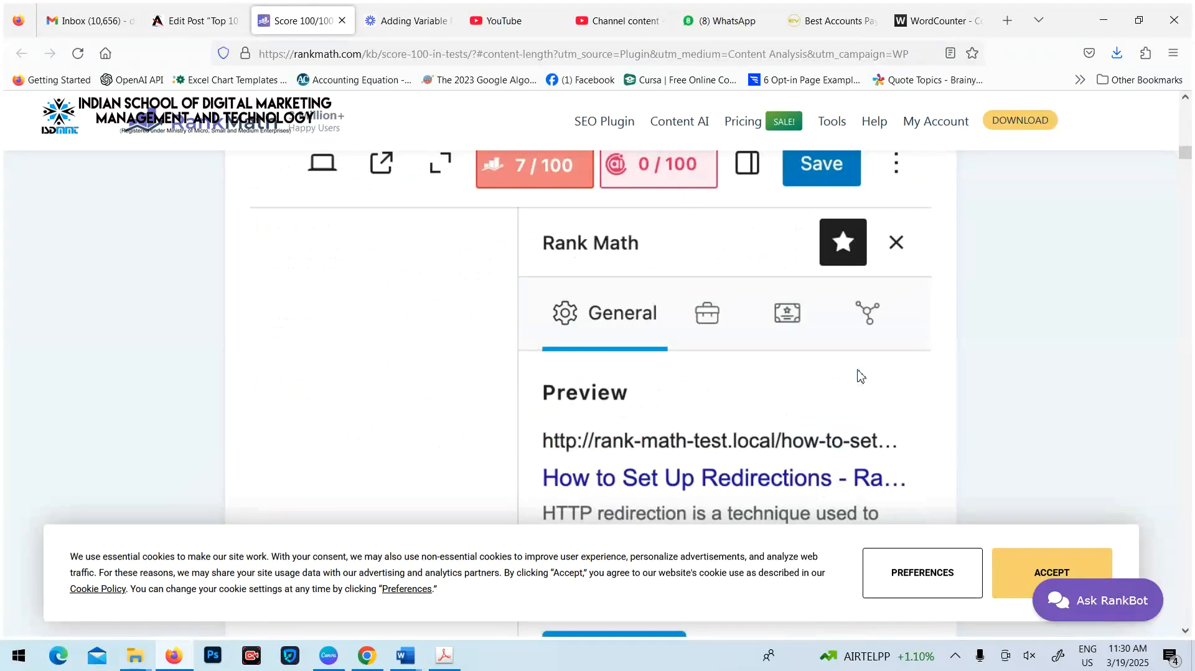
scroll(861, 376, down, 5)
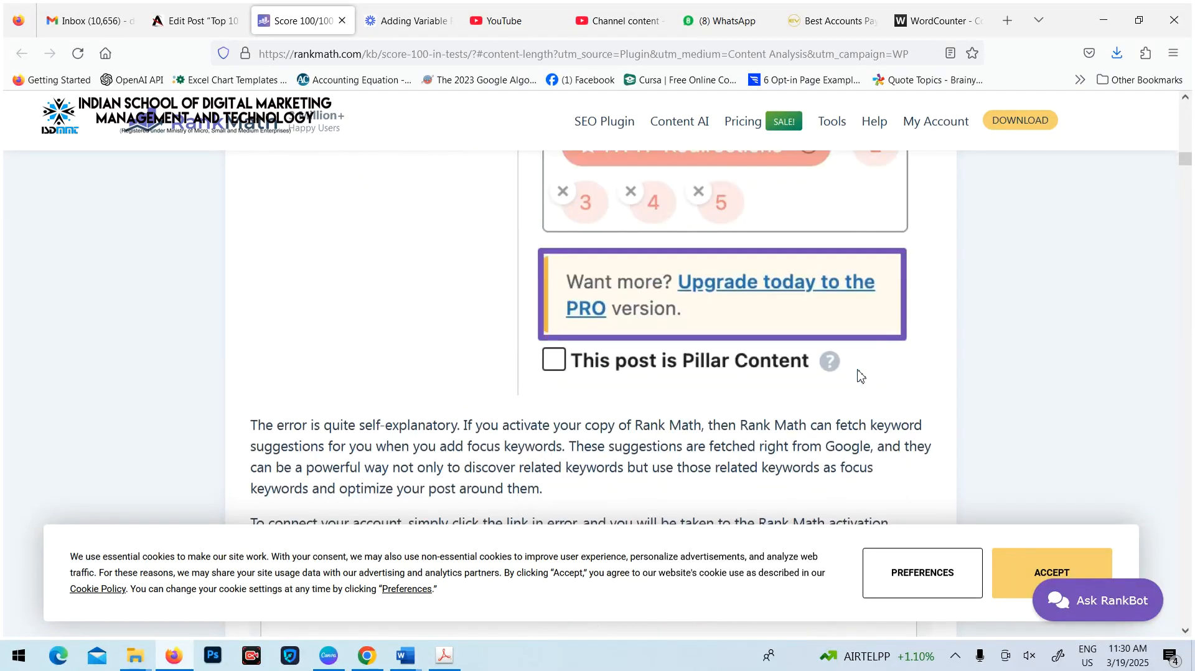
scroll(861, 376, up, 8)
scroll(861, 376, down, 10)
scroll(861, 376, up, 15)
scroll(861, 376, up, 10)
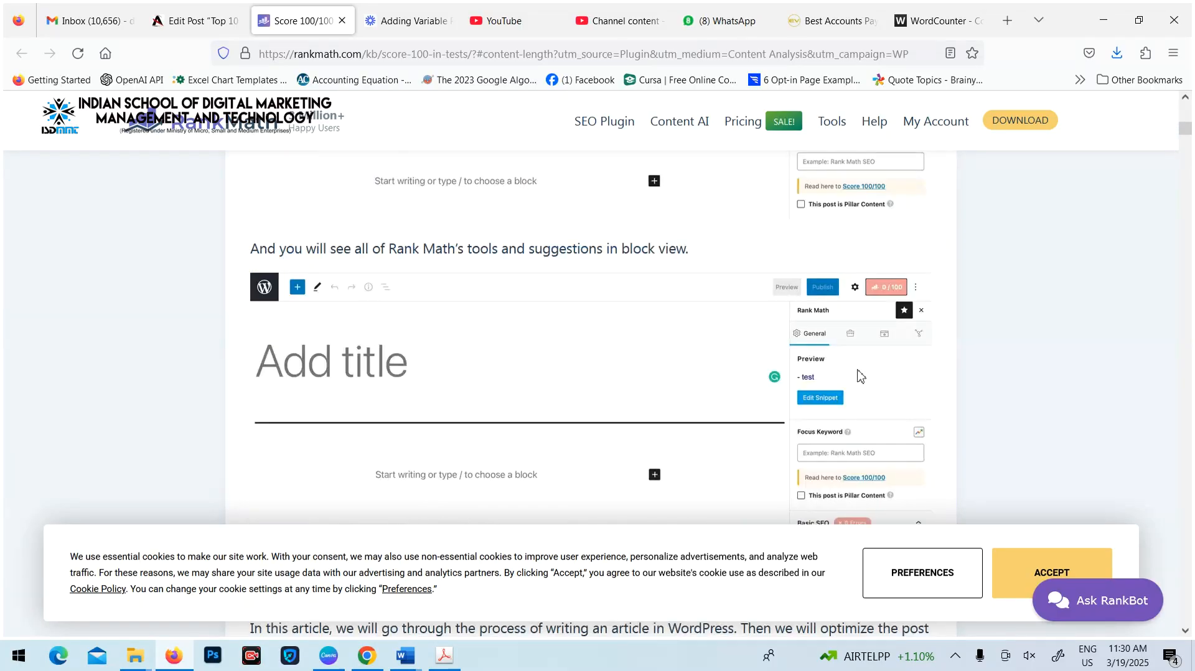
scroll(861, 376, up, 5)
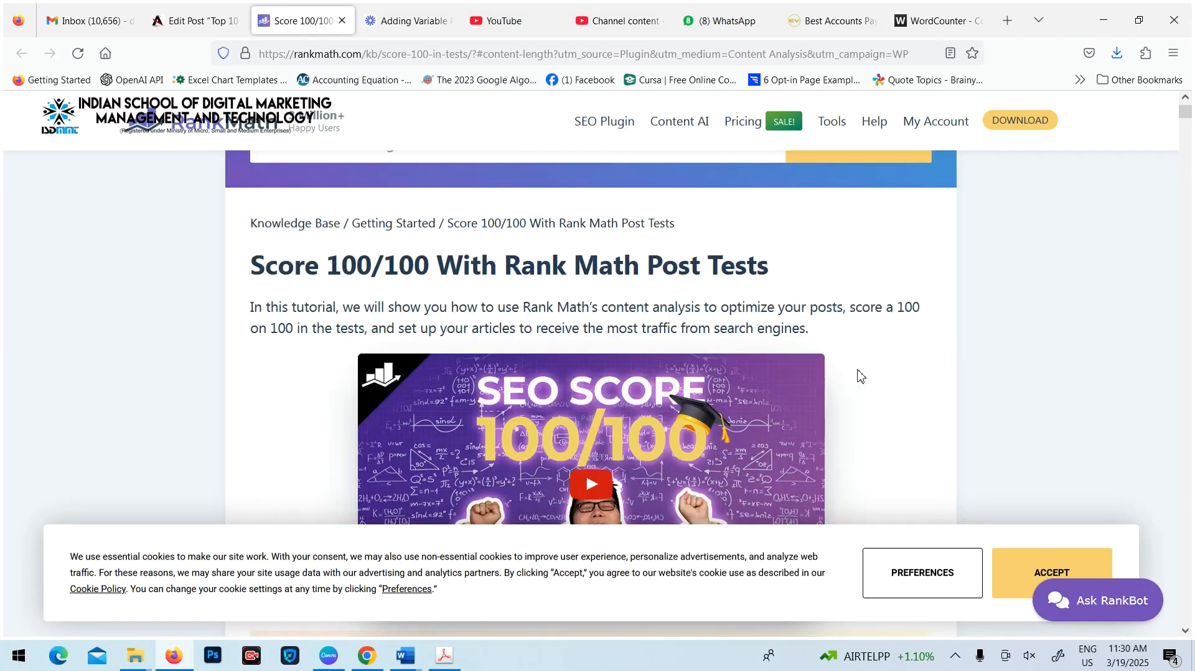
scroll(634, 342, up, 3)
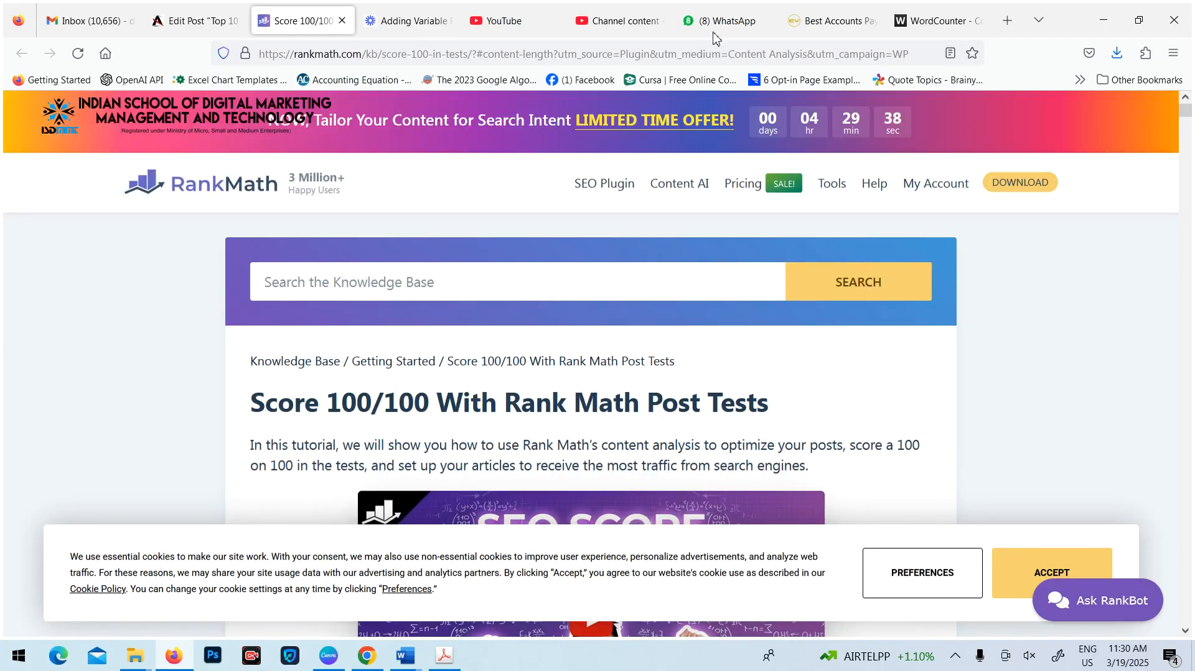
click(341, 20)
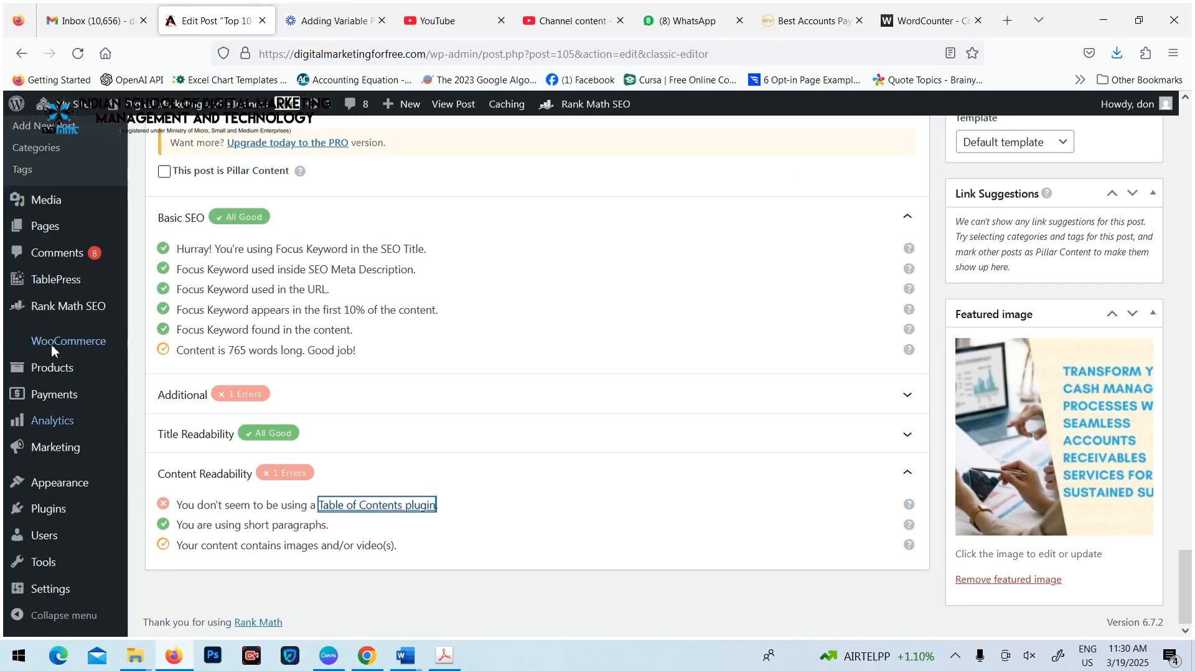
Open TablePress, allow its notification opt-in, and add a new table named "Demo" with 5 rows and 5 columns
click(58, 285)
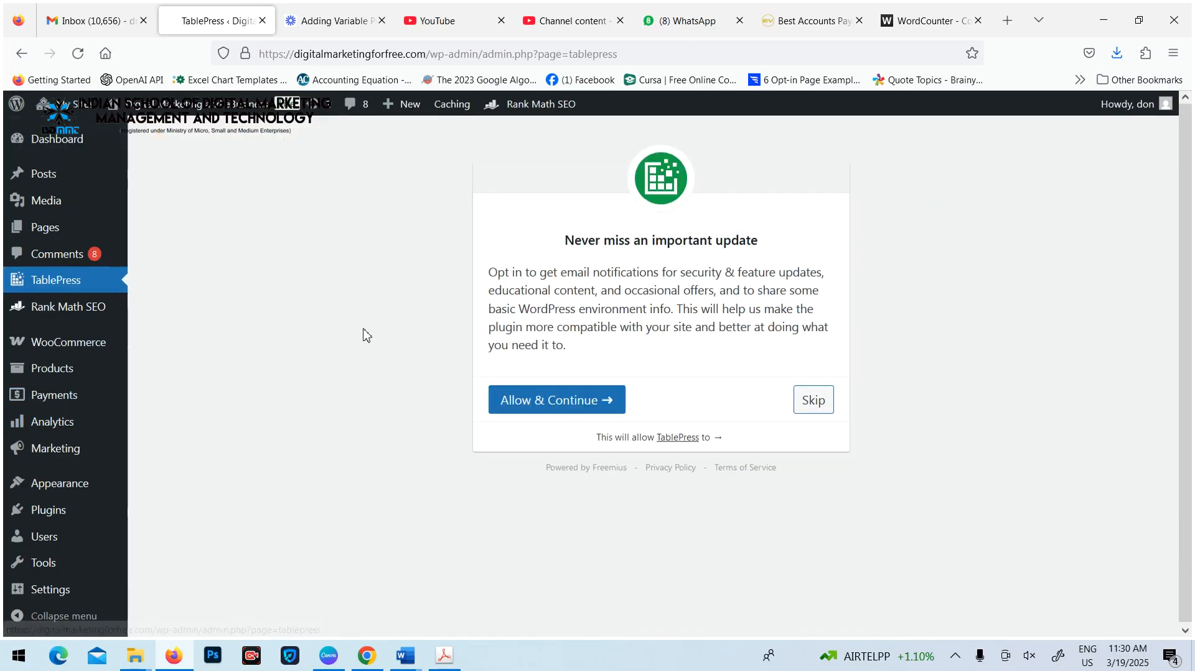
click(607, 406)
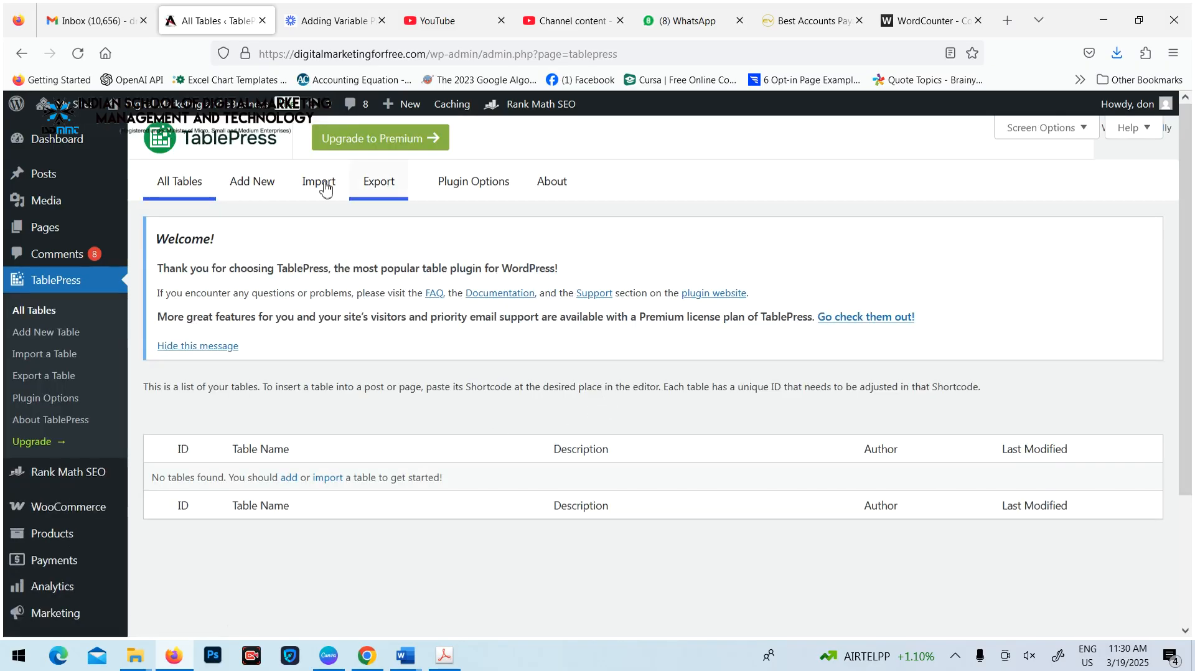
click(249, 187)
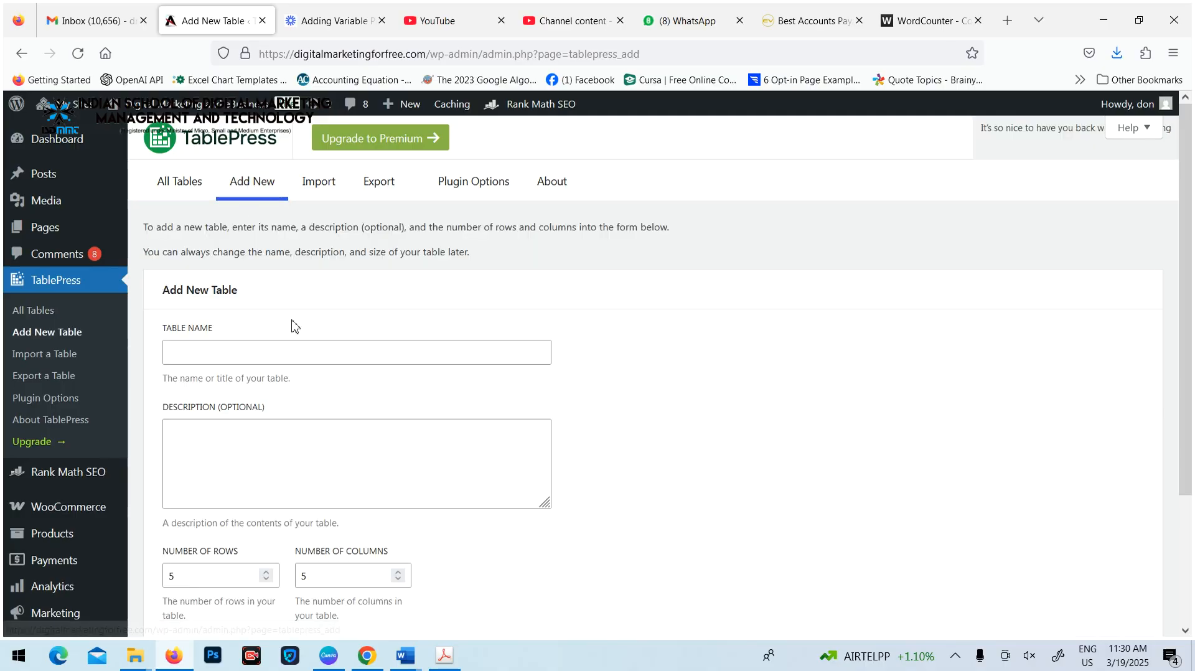
click(239, 352)
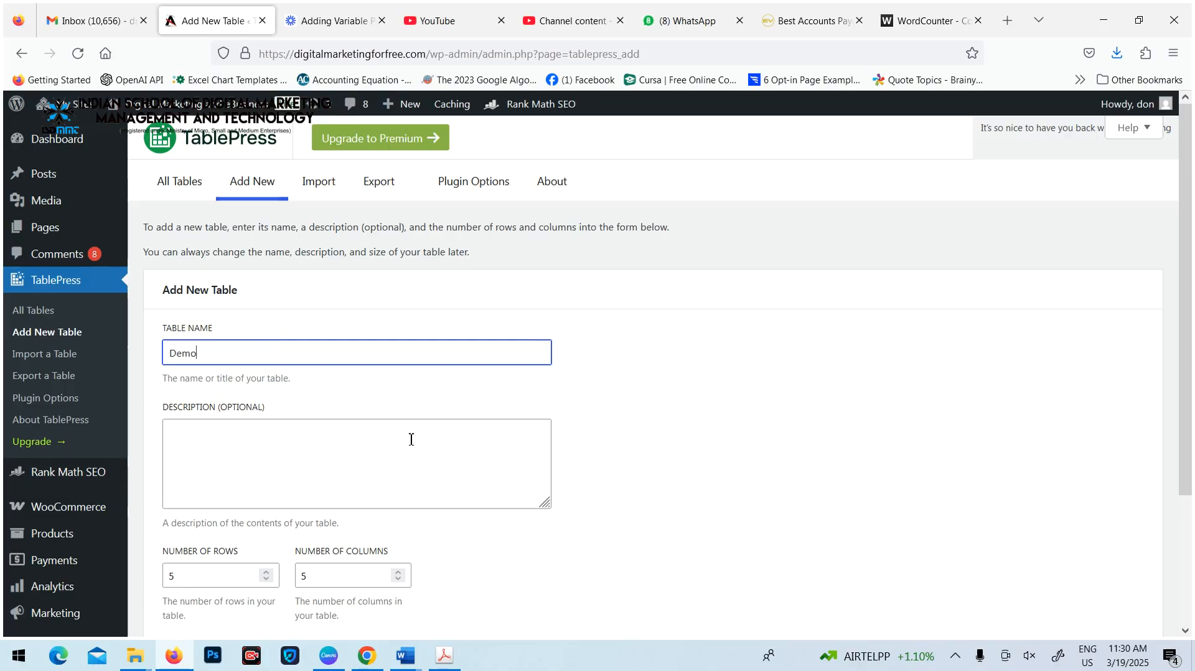
scroll(411, 440, down, 3)
click(196, 487)
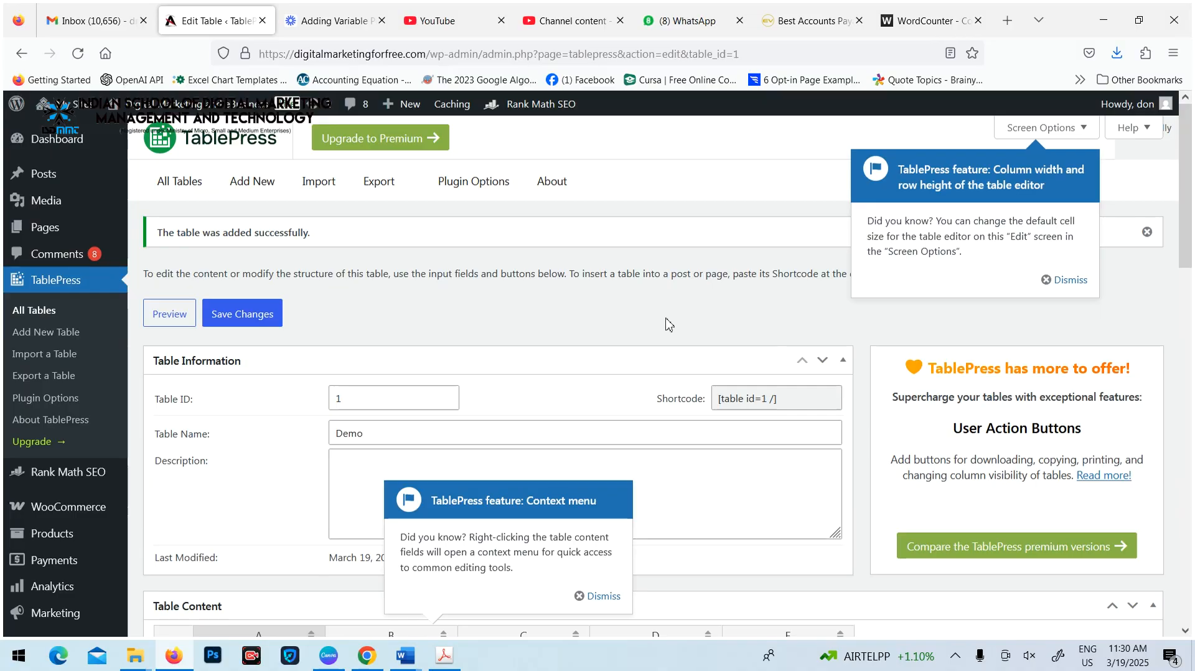
Look over the new Demo table's edit page and save its changes
scroll(710, 314, down, 7)
scroll(245, 312, up, 7)
click(235, 316)
Go back to the list of all posts and open the "Top 10 Transforming Finance Operations" post for editing
mouse_move(43, 182)
click(150, 180)
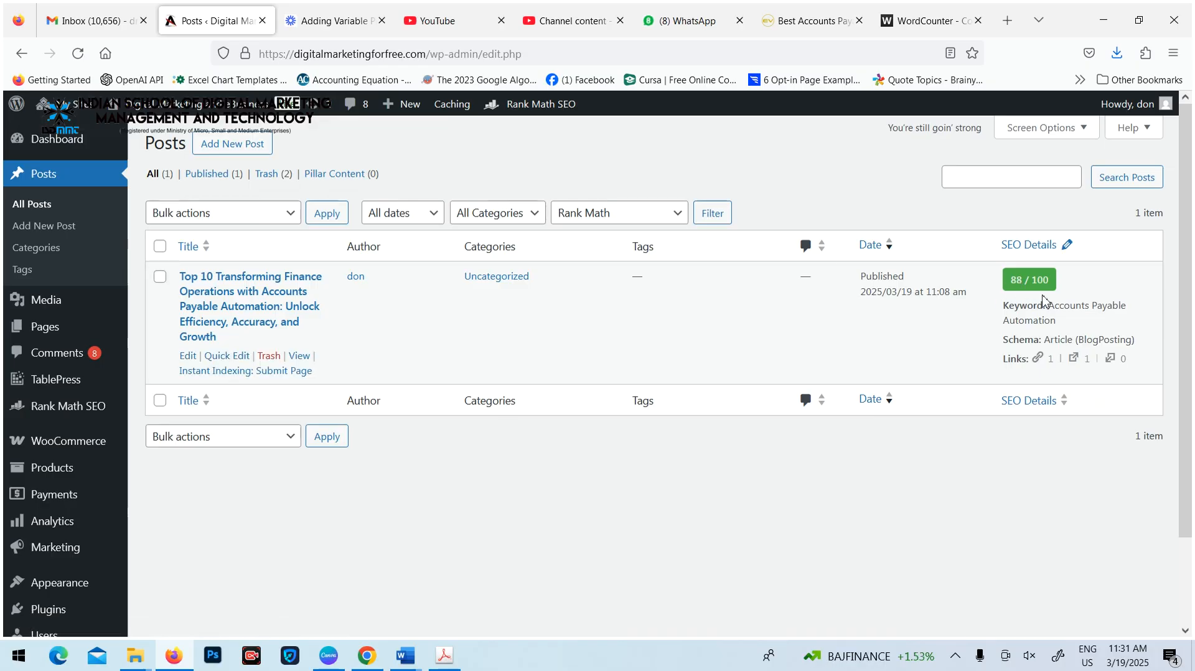
click(188, 358)
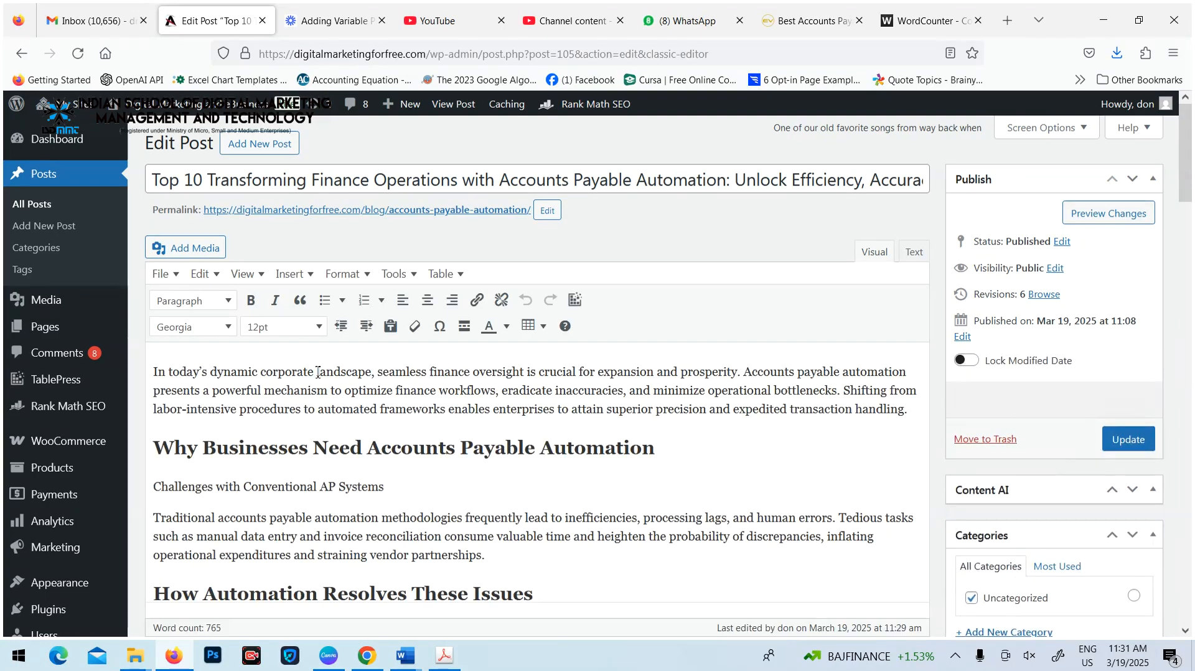
Review the post's content, its Rank Math checks and the SEO score in the publishing details
scroll(336, 354, down, 10)
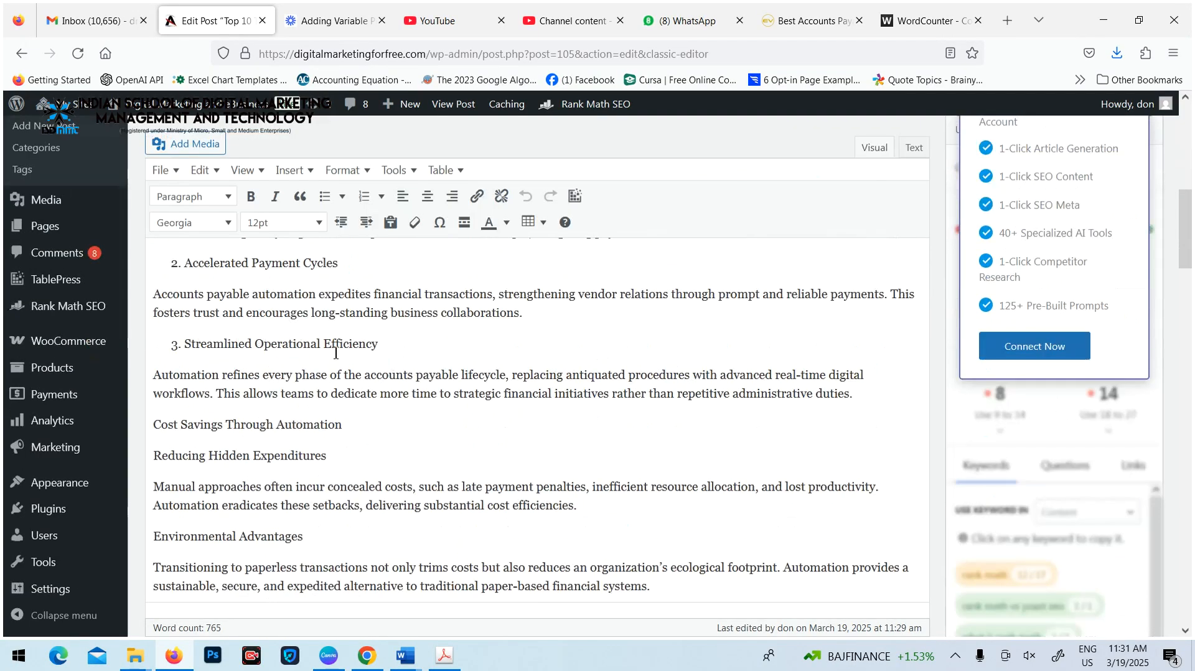
scroll(299, 408, up, 8)
scroll(299, 407, down, 10)
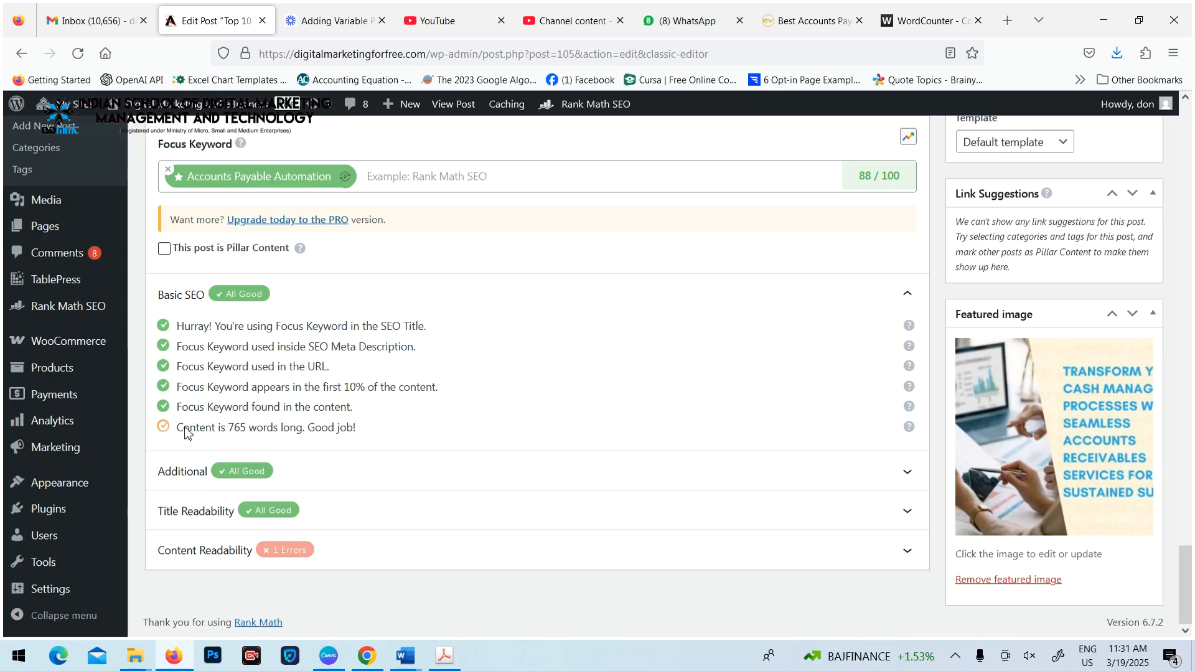
scroll(940, 337, up, 15)
scroll(950, 387, up, 3)
drag(996, 372, 1018, 371)
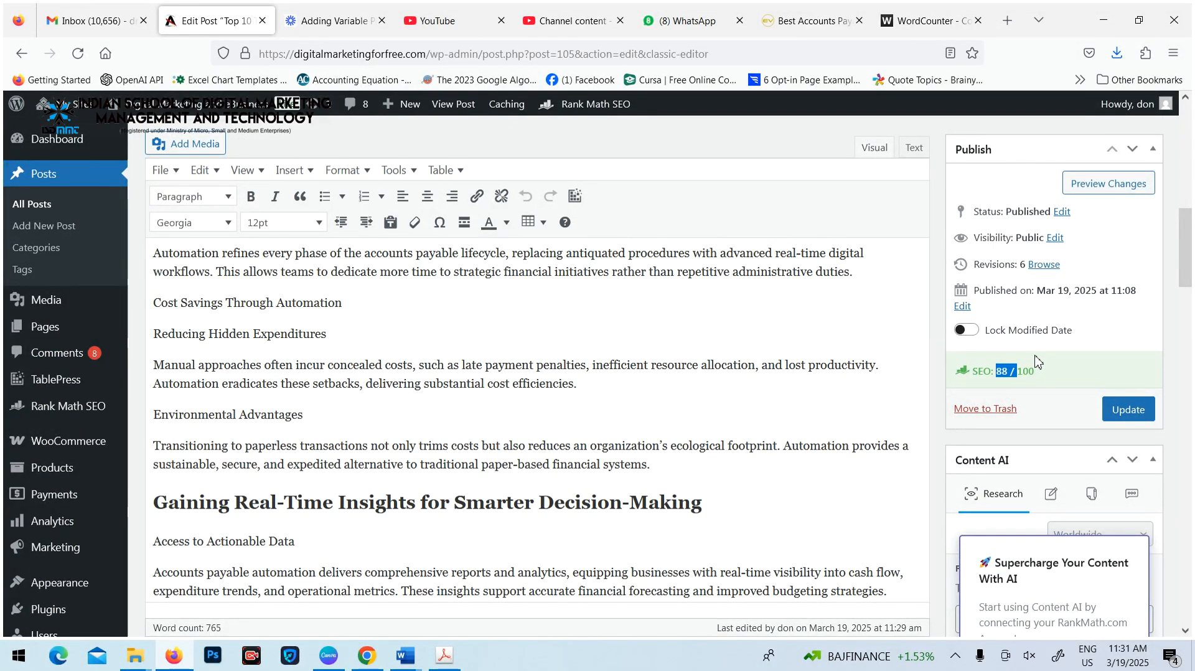